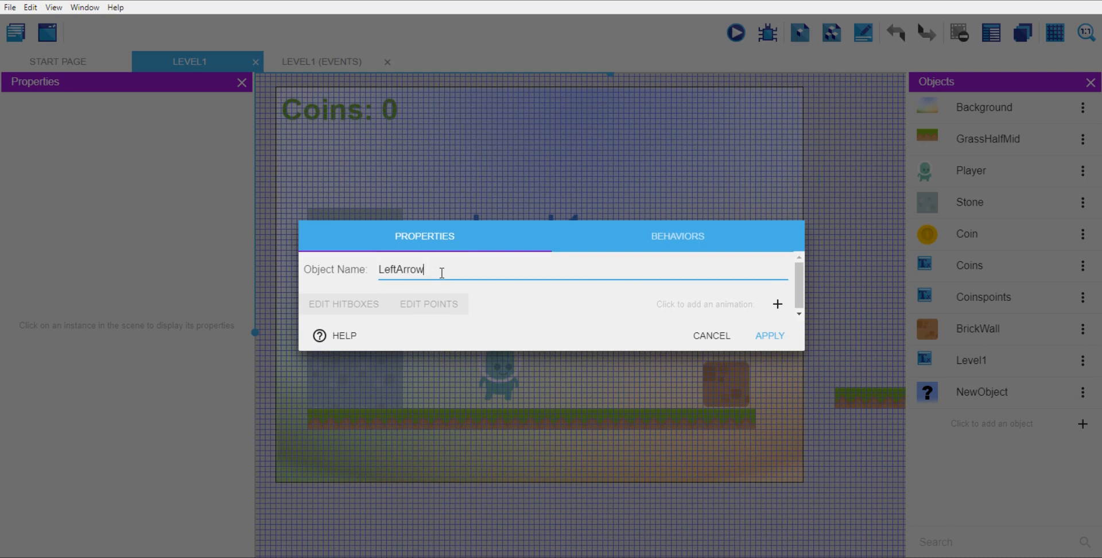
Step: Add an animation with the Left image to the LeftArrow object and apply the object's properties
click(769, 307)
click(339, 312)
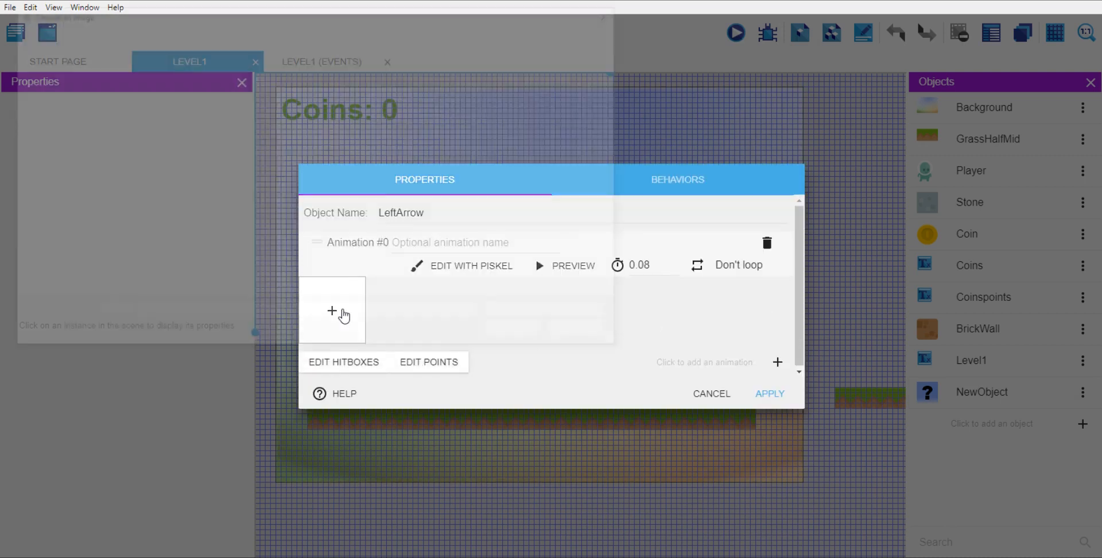
click(446, 215)
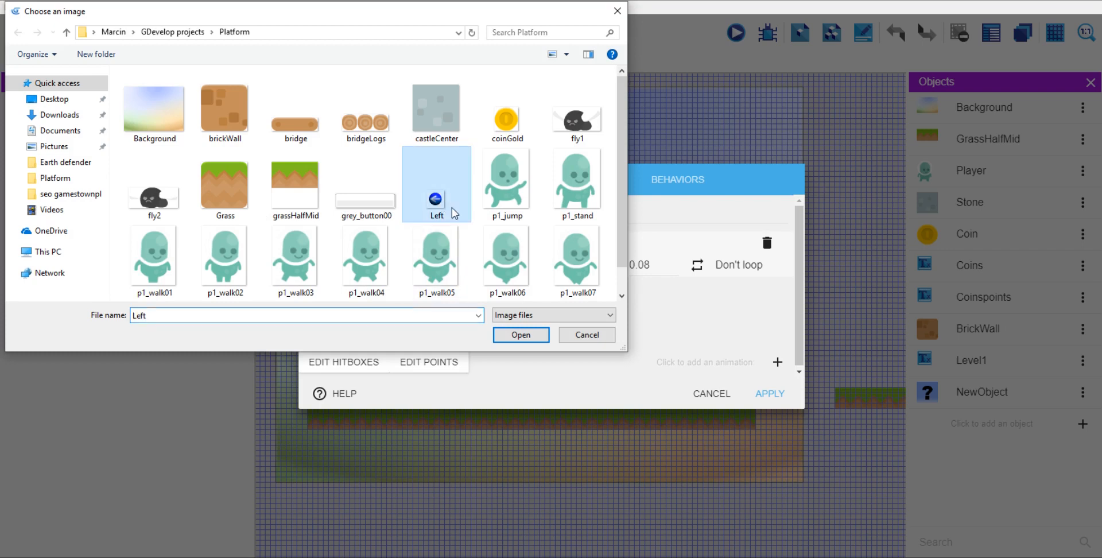
click(519, 336)
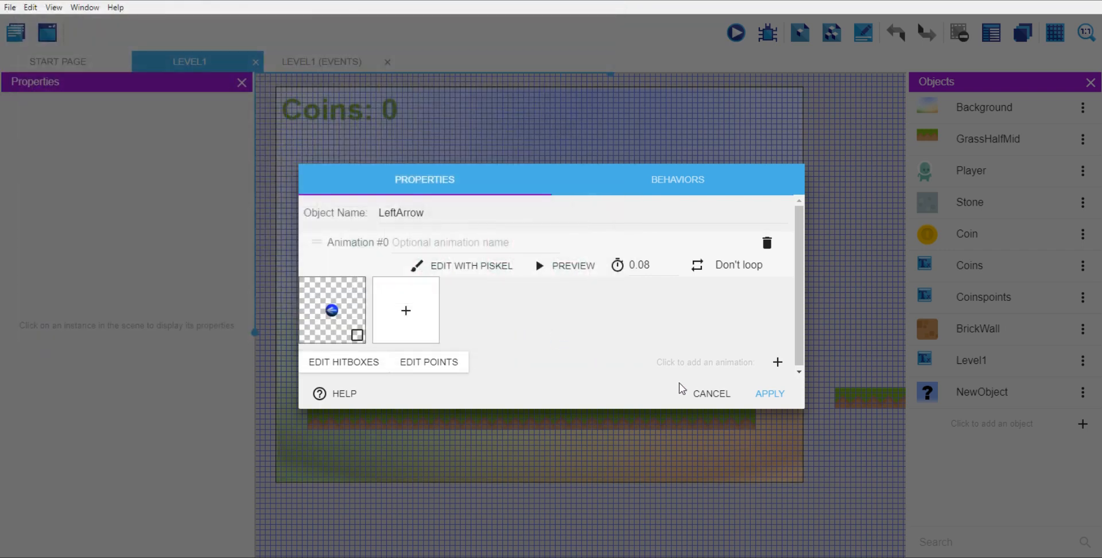
click(759, 391)
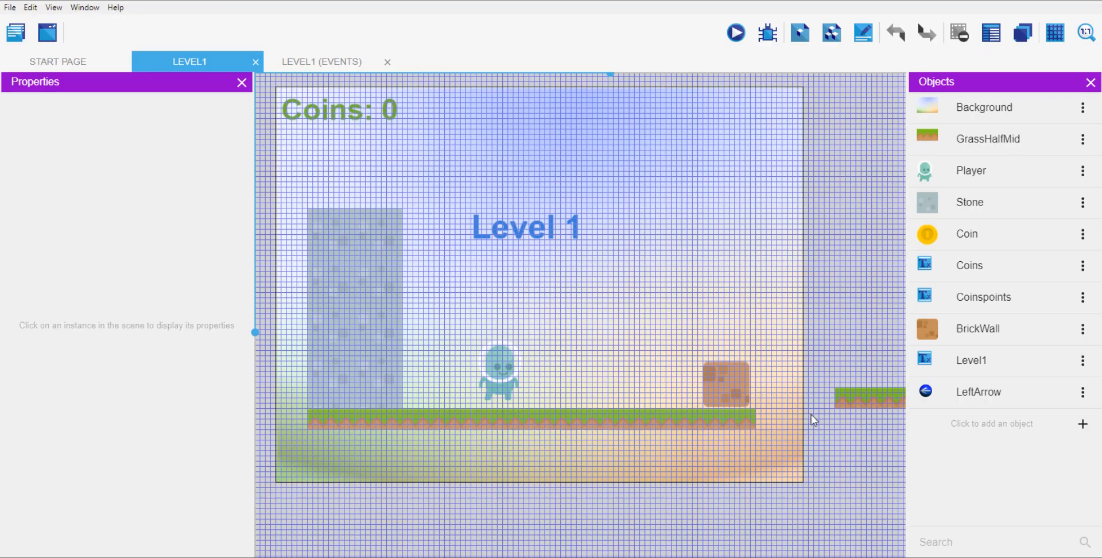
Step: Add a new Sprite object to the scene and name it RightArrow
click(1017, 424)
click(422, 157)
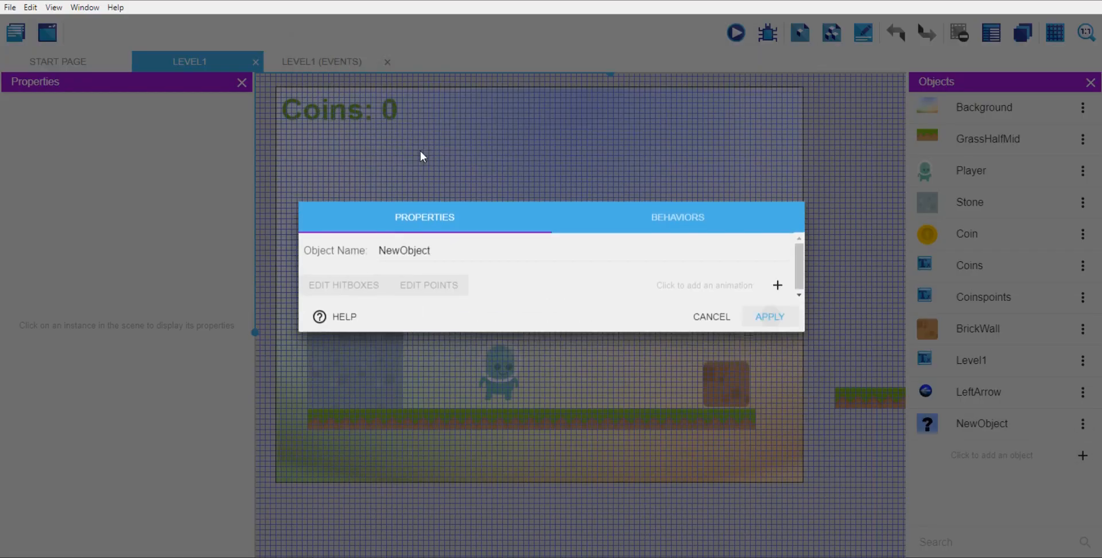
double_click(443, 270)
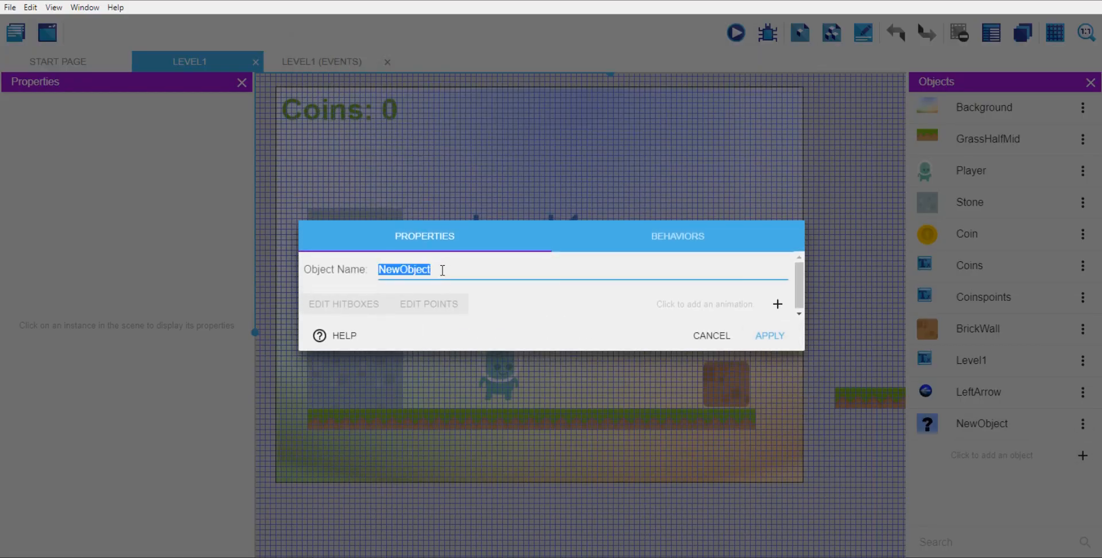
text(R)
click(756, 301)
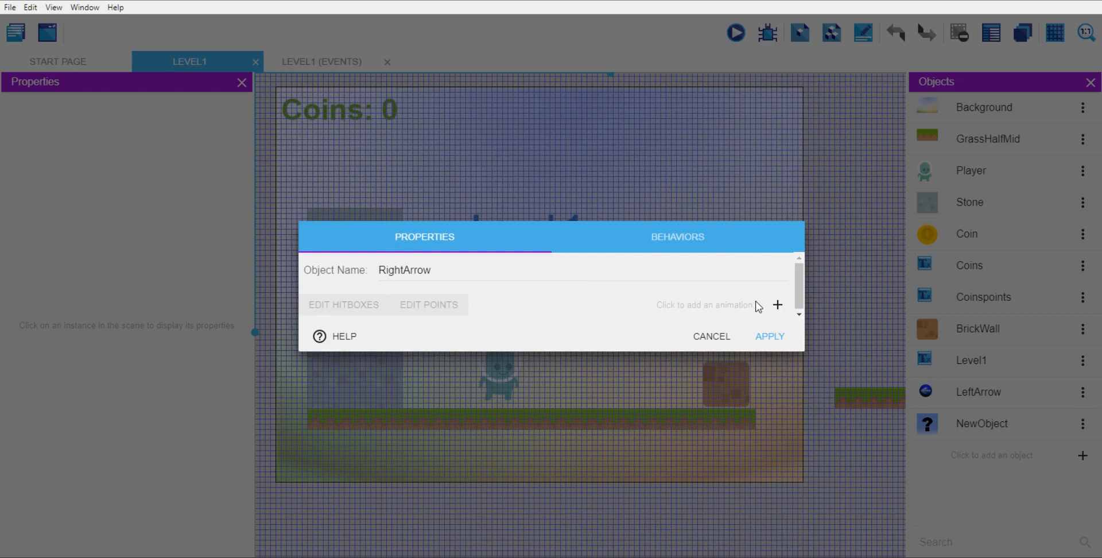
Step: Give RightArrow an animation using the Right image from the Platform folder and apply the changes
click(774, 305)
click(326, 313)
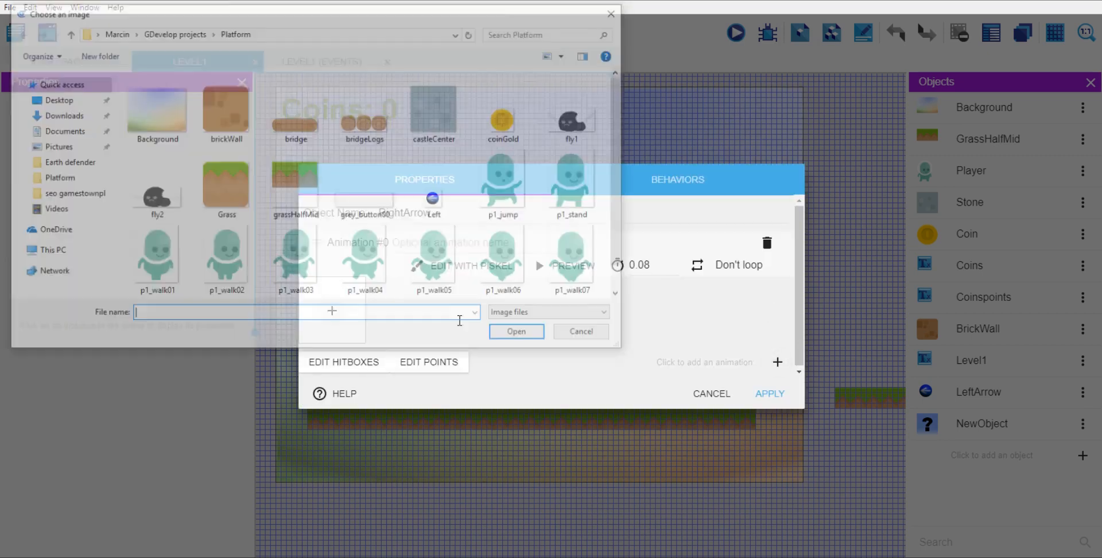
scroll(615, 178, down, 1)
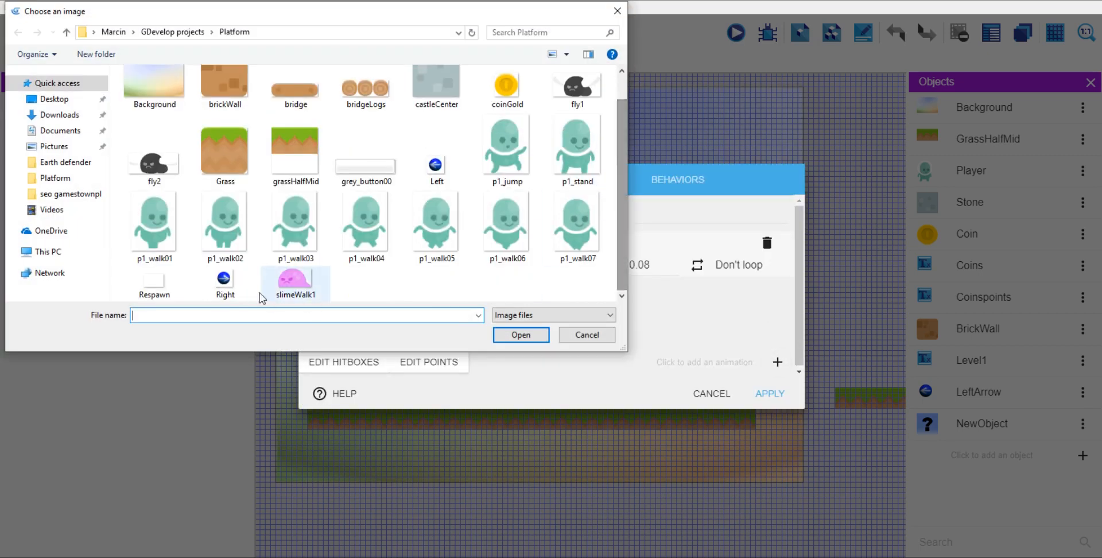
click(230, 284)
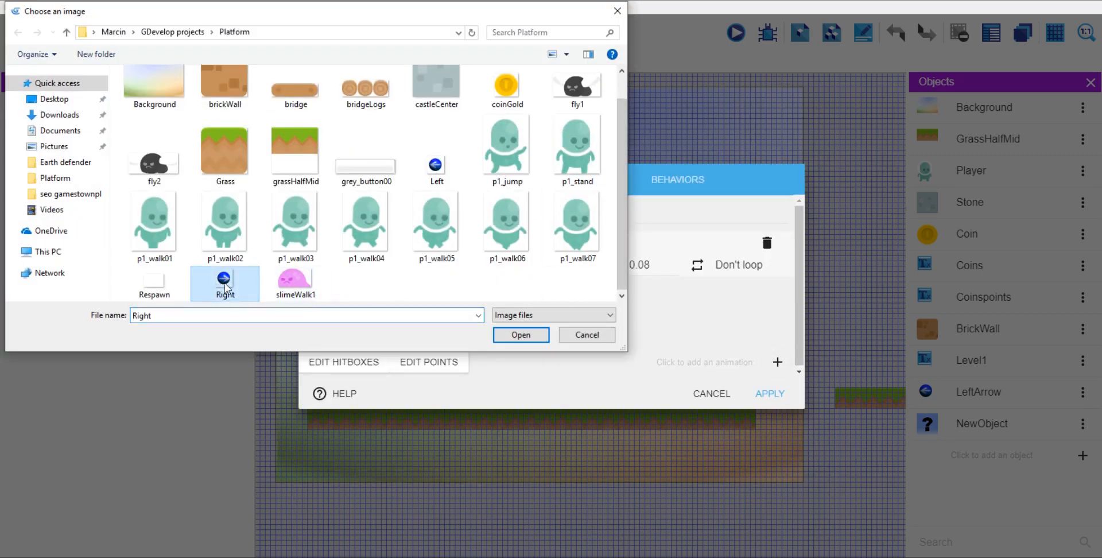
click(520, 335)
click(772, 395)
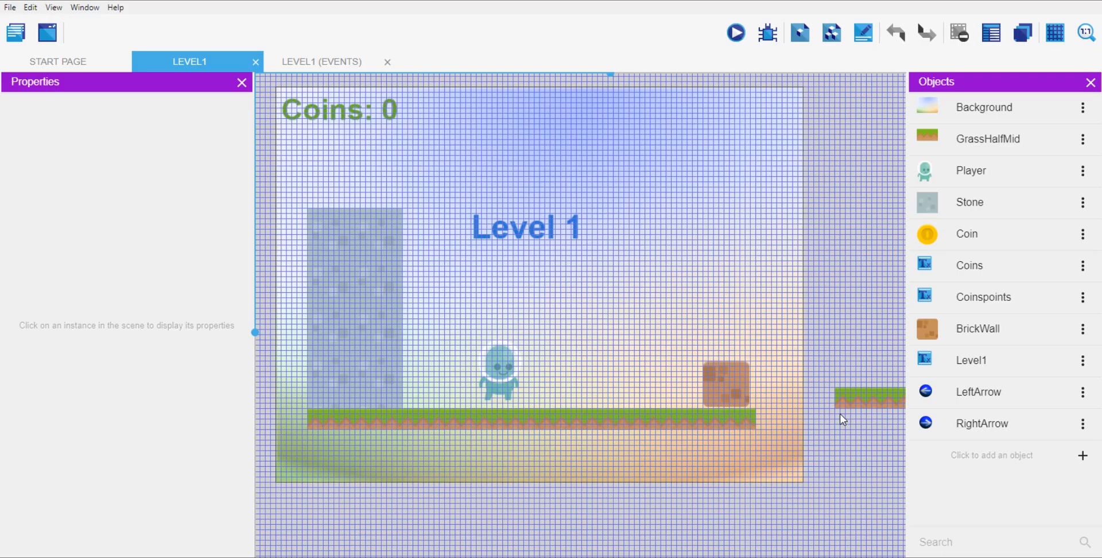
Step: Add another Sprite object to the scene and name it FlyEnemy
click(988, 456)
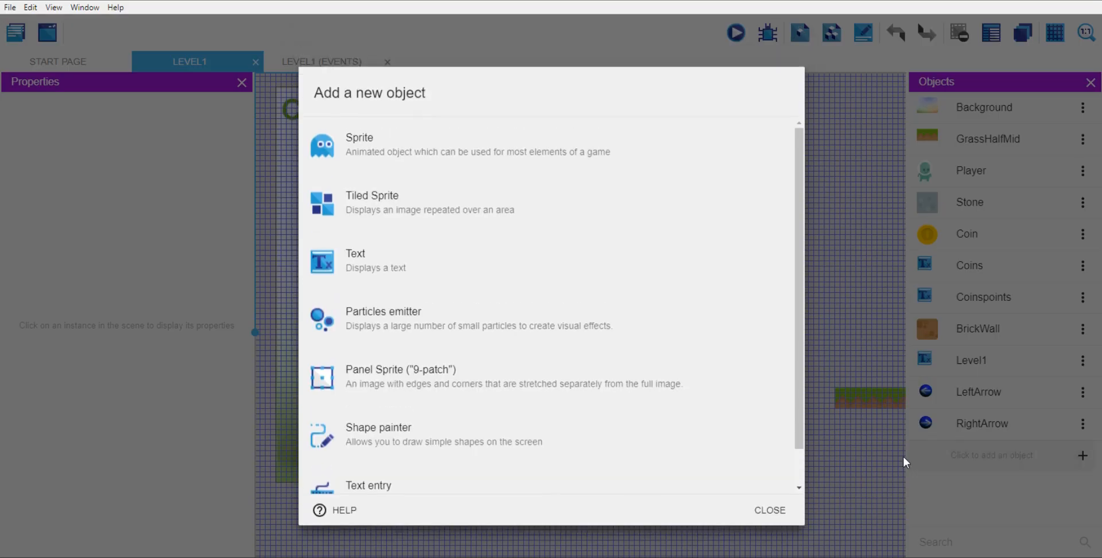
click(385, 149)
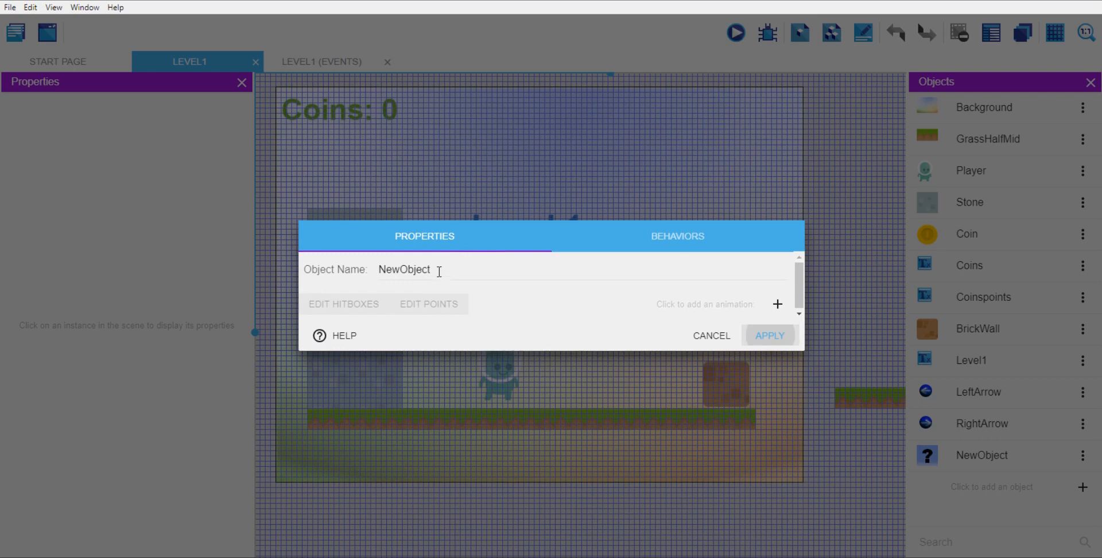
double_click(439, 271)
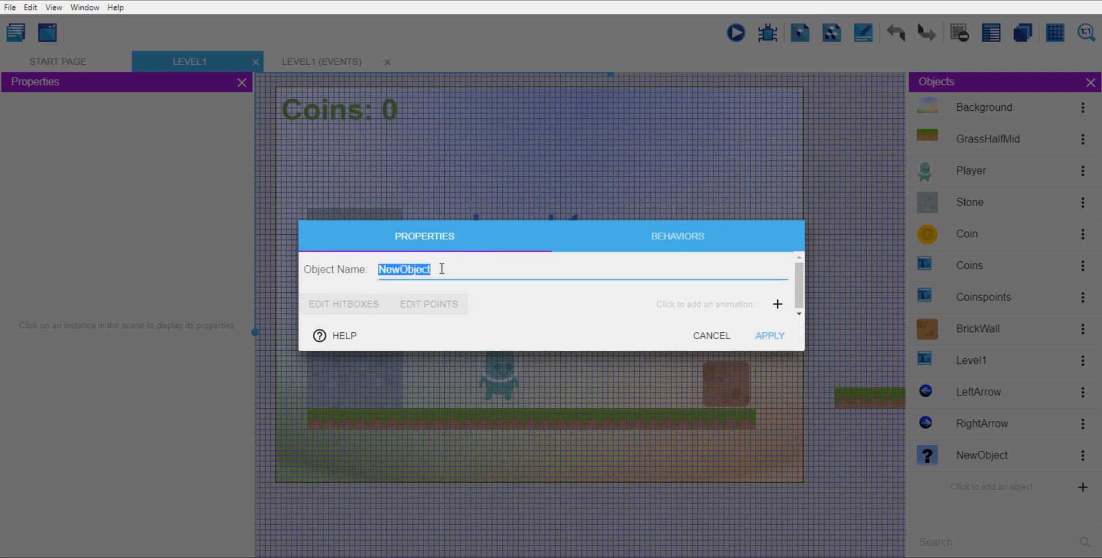
text(FlyEnemy)
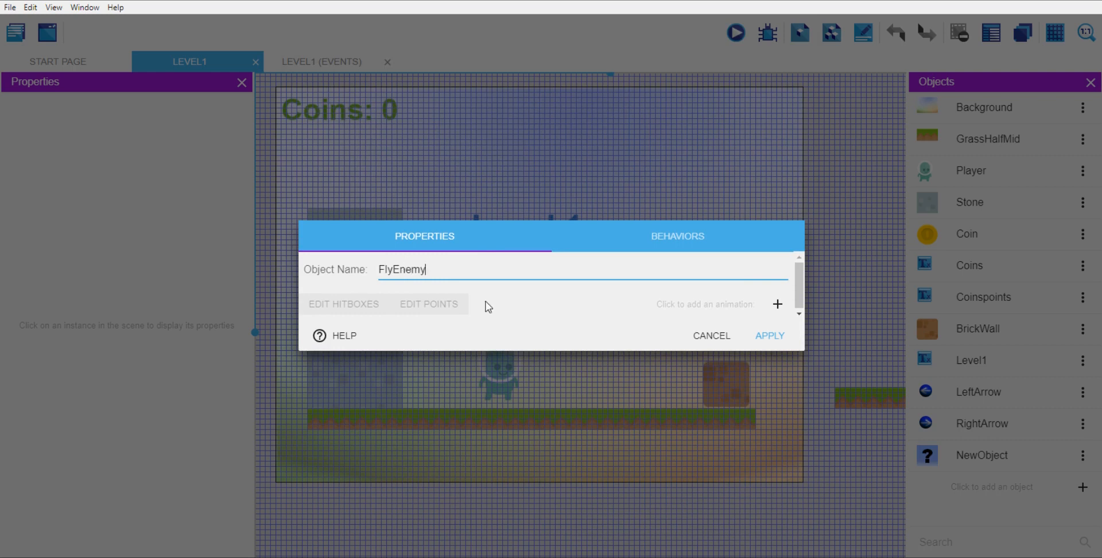
Step: Add an animation to FlyEnemy with the fly1 and fly2 images as its frames
click(777, 304)
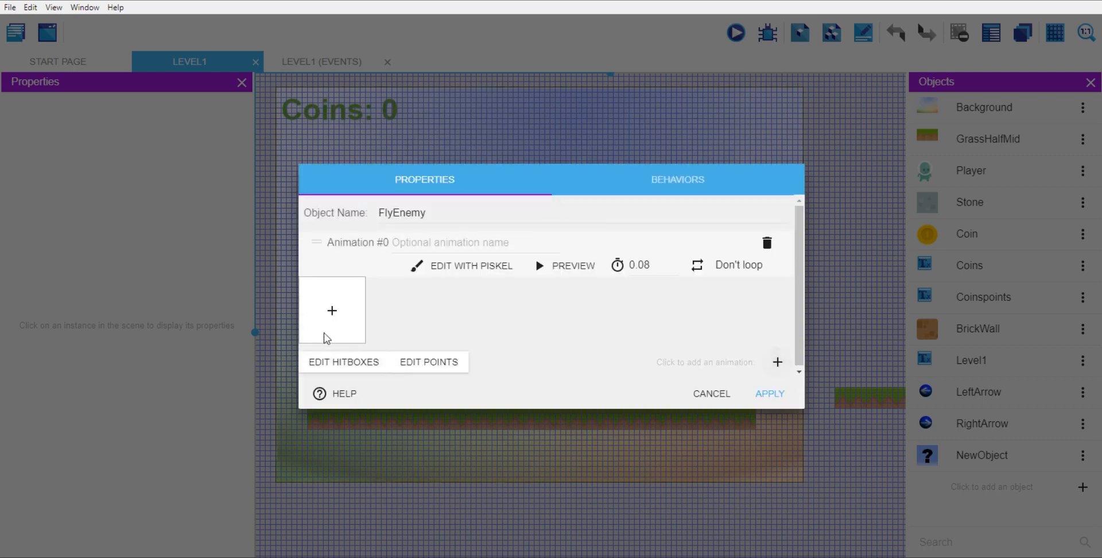
click(331, 311)
click(580, 127)
ctrl+click(154, 189)
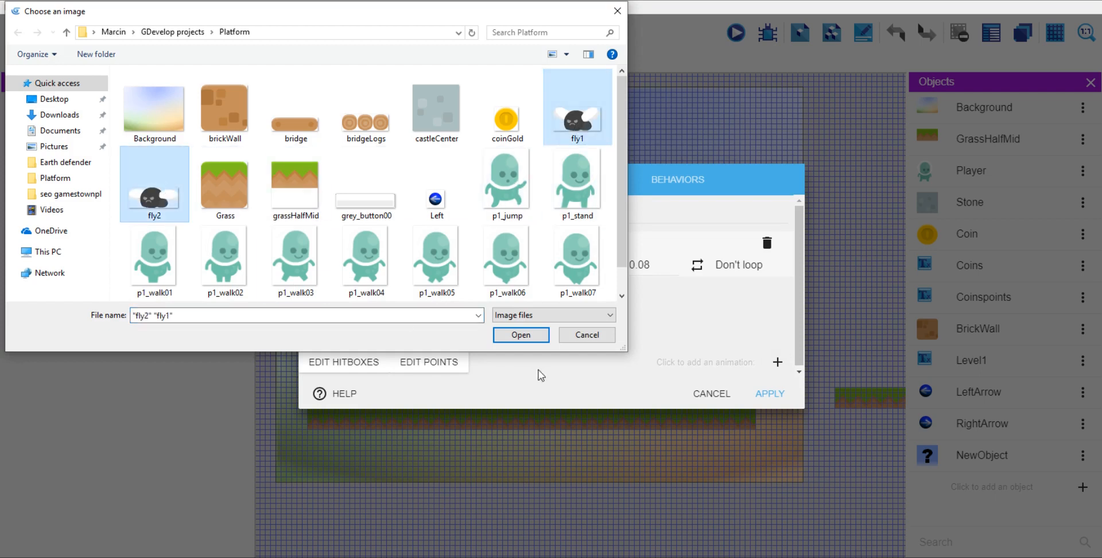
click(520, 336)
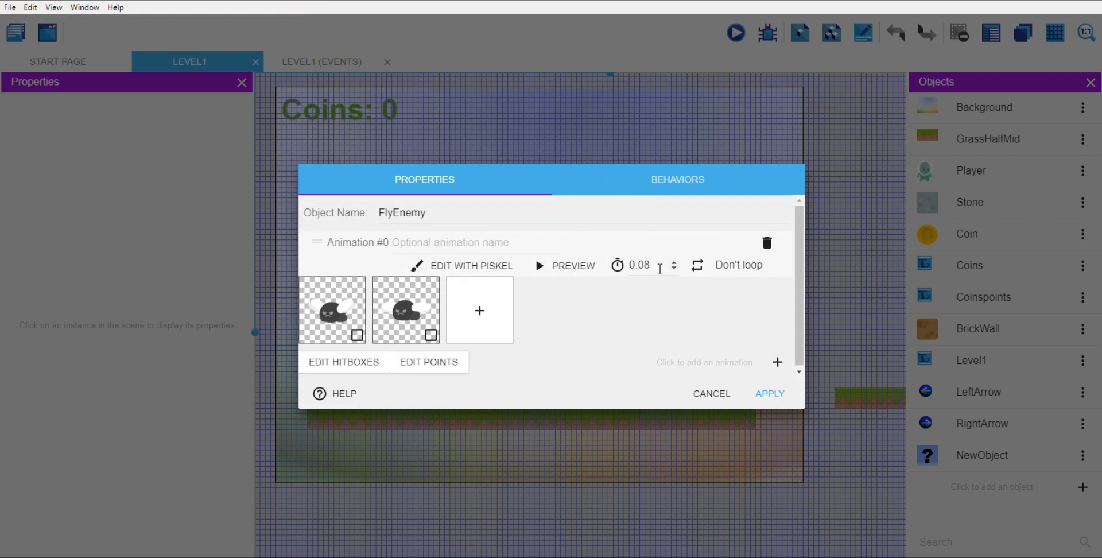
Step: Set the FlyEnemy animation to loop and preview it
click(720, 271)
click(568, 269)
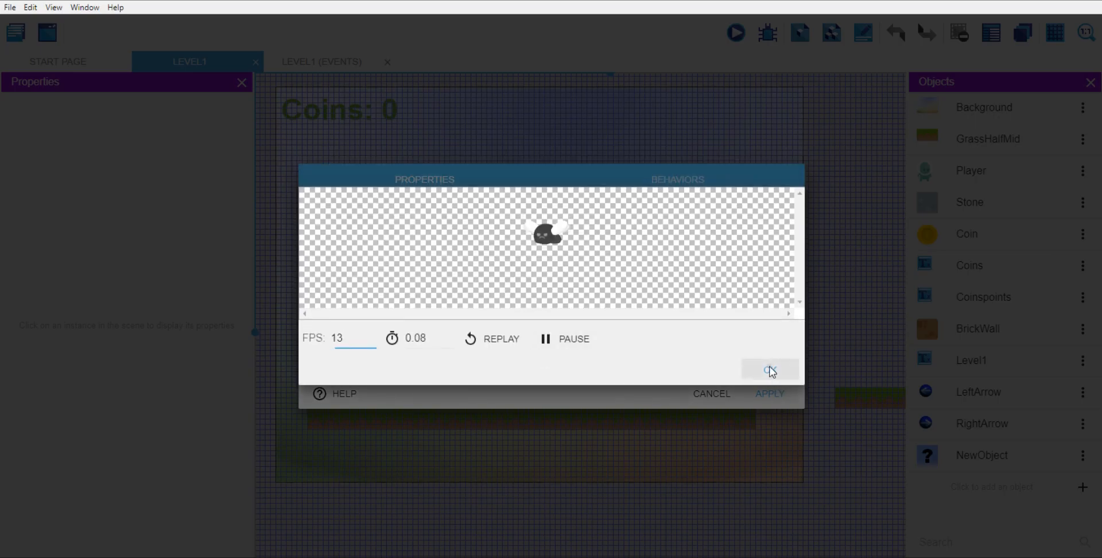
click(772, 371)
Step: Set the FlyEnemy animation's time between frames to 0.1, preview it again and apply the object's properties
click(650, 266)
key(BackSpace)
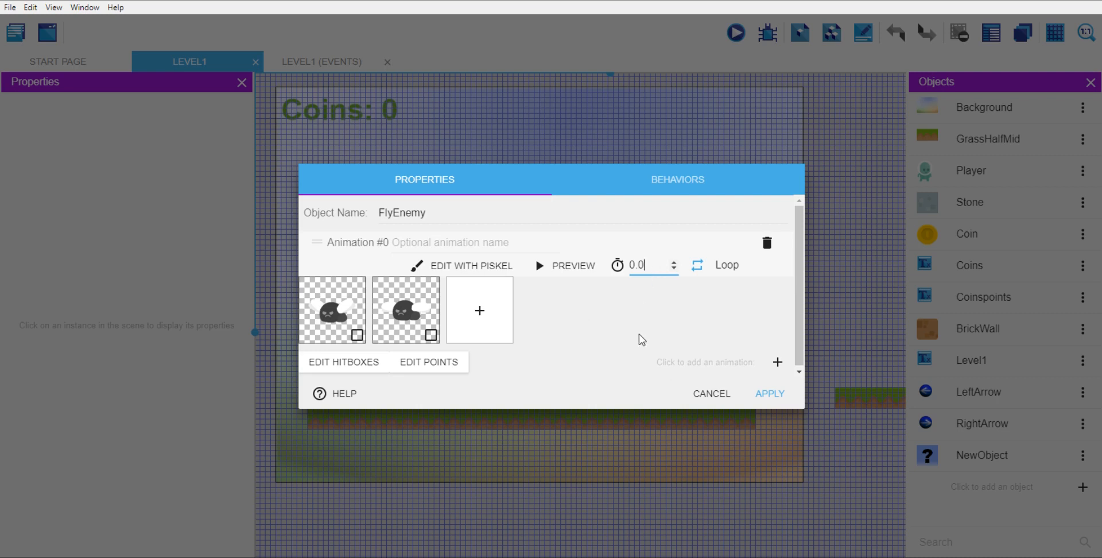
key(BackSpace)
text(1)
click(604, 313)
click(580, 265)
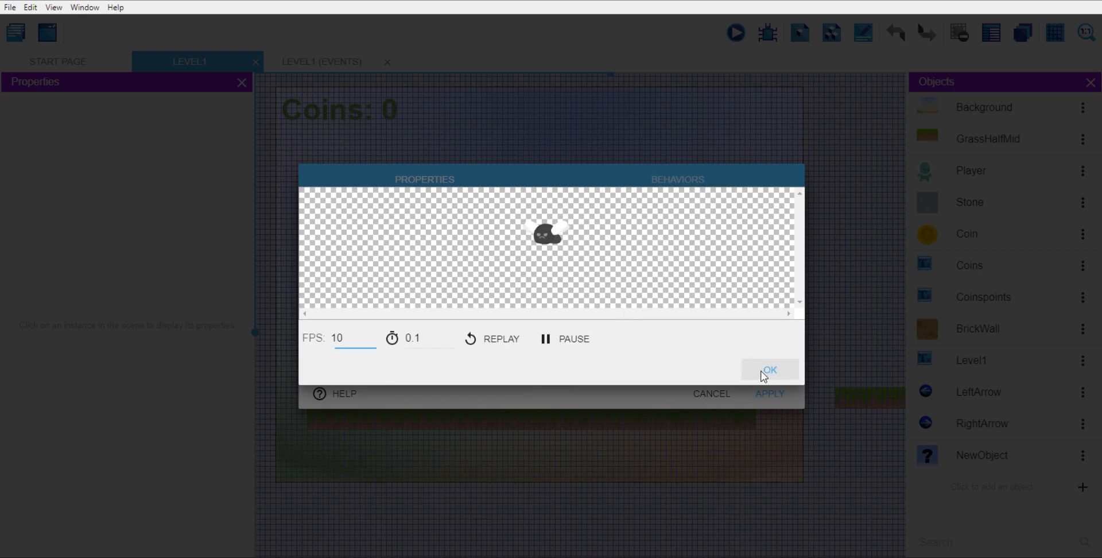
click(766, 371)
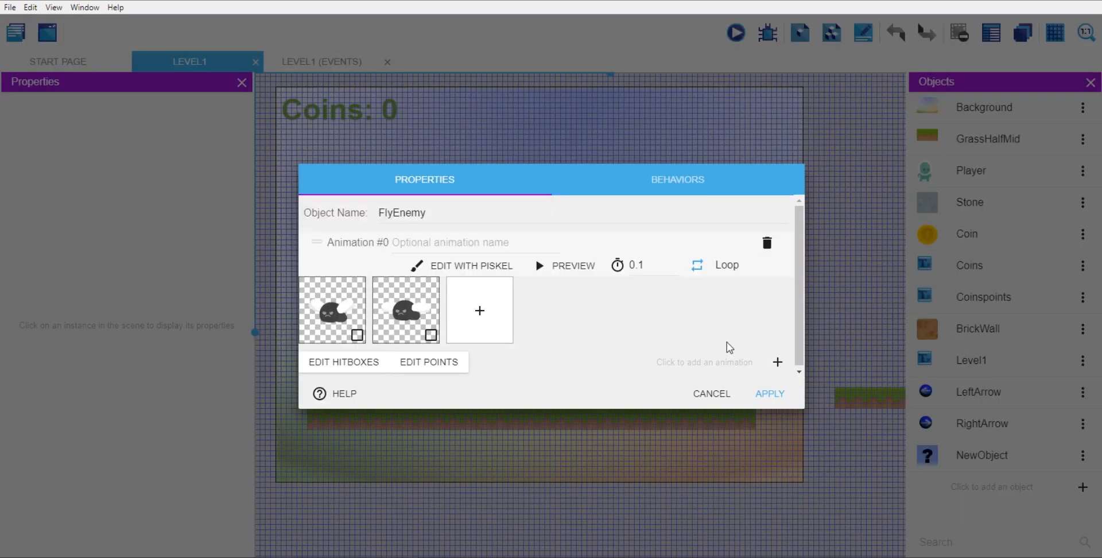
click(772, 394)
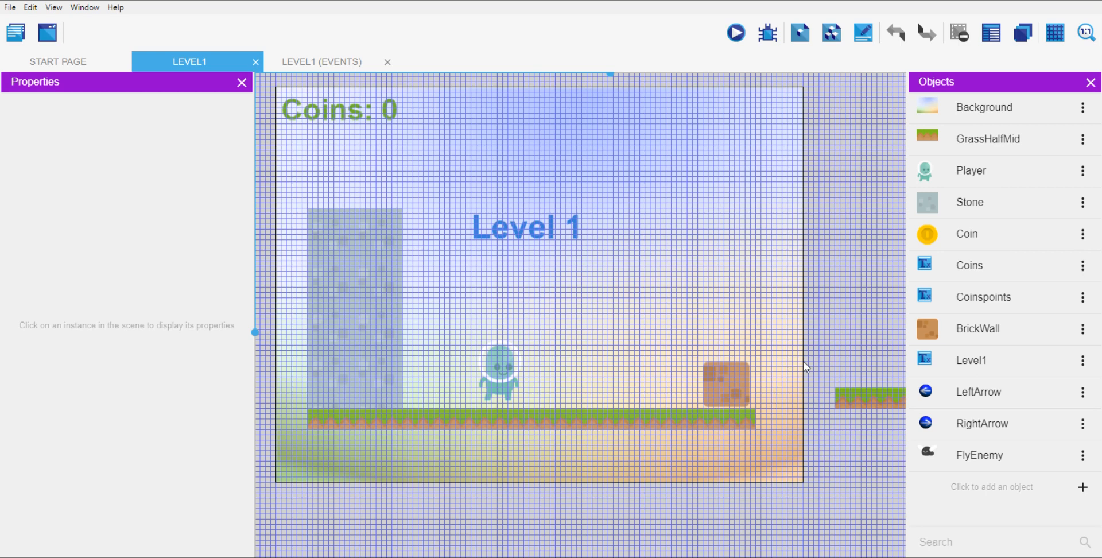
Step: Above the second grass platform, place LeftArrow near its right end, RightArrow just left of the coin, and FlyEnemy beside LeftArrow at about X 1264, Y 288
drag(610, 75, 660, 81)
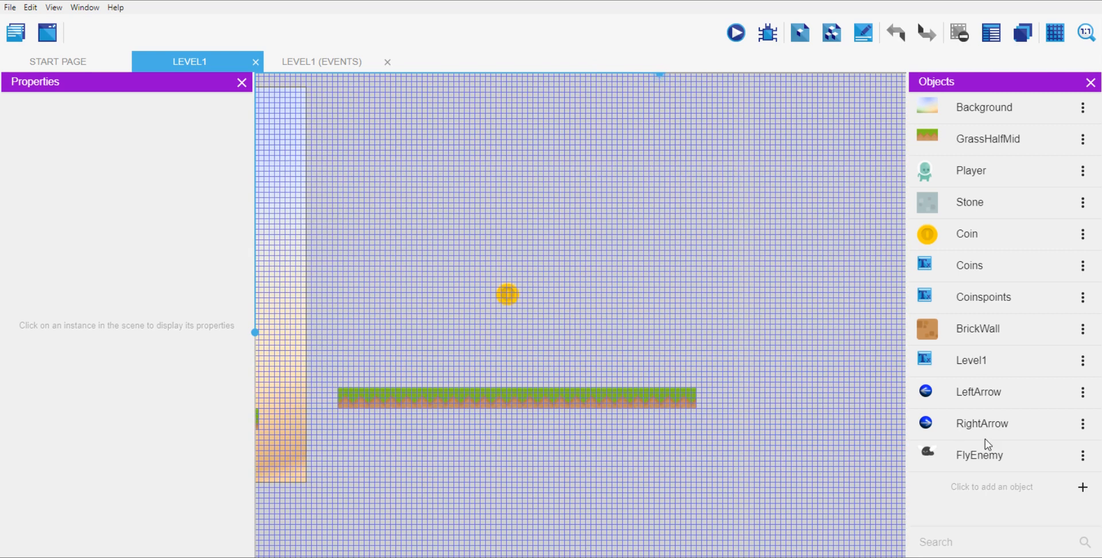
drag(999, 399, 656, 295)
drag(979, 425, 487, 294)
drag(979, 456, 638, 297)
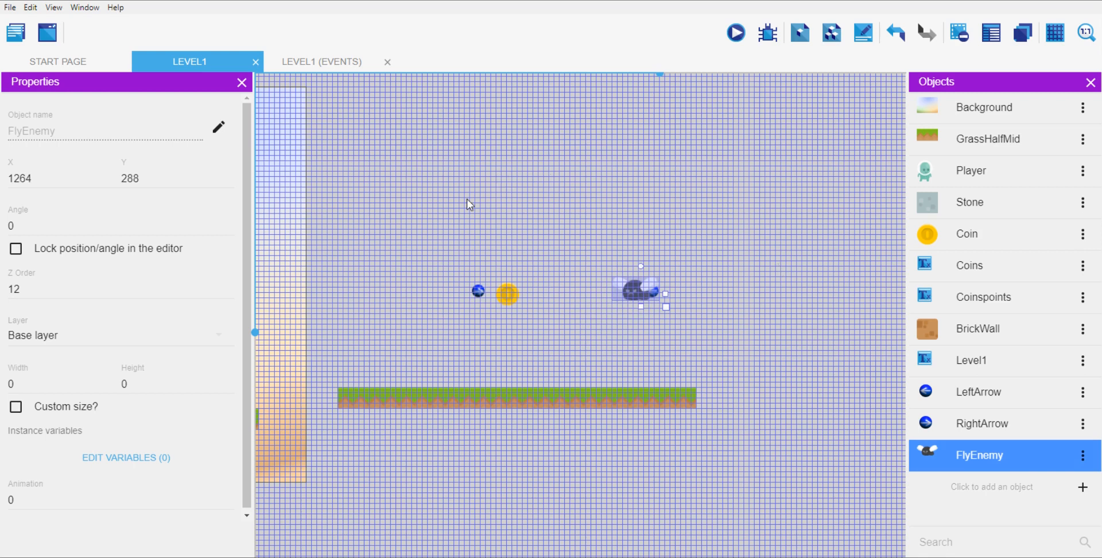
Step: In the Level1 events, add a Hide action for LeftArrow to the condition-free event that sets the camera's X position
click(315, 63)
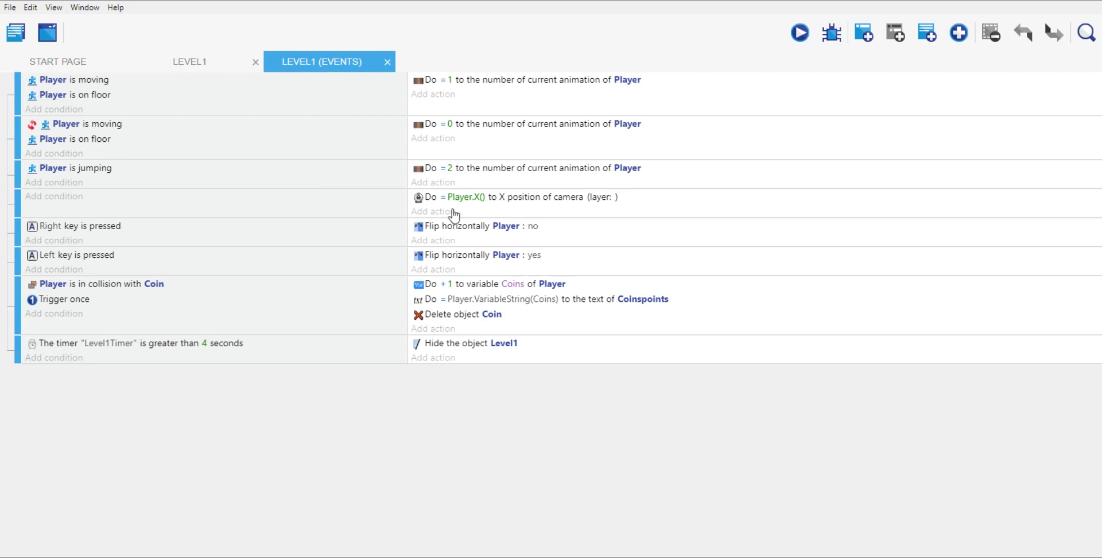
click(432, 213)
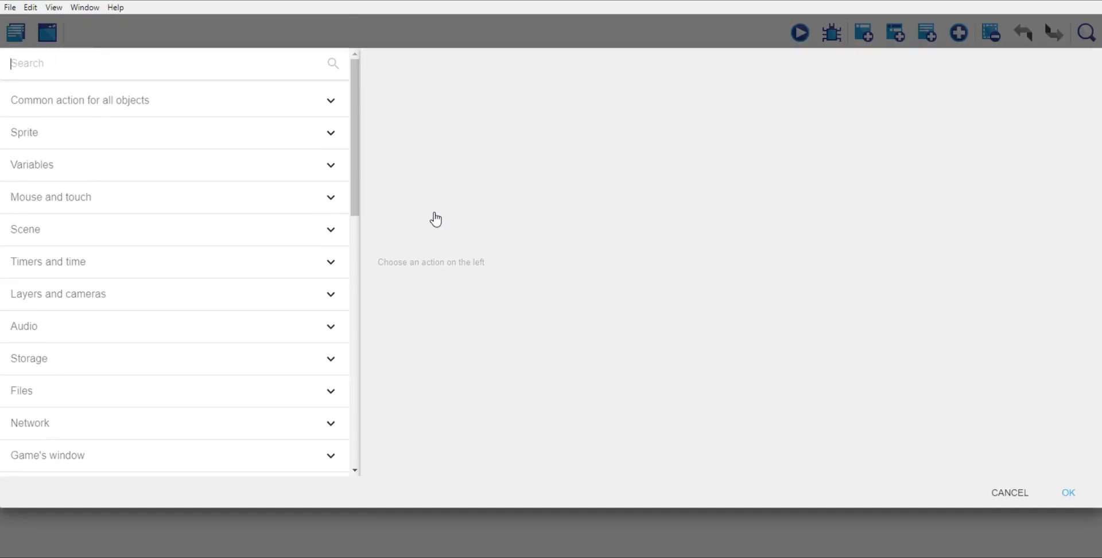
text(hide)
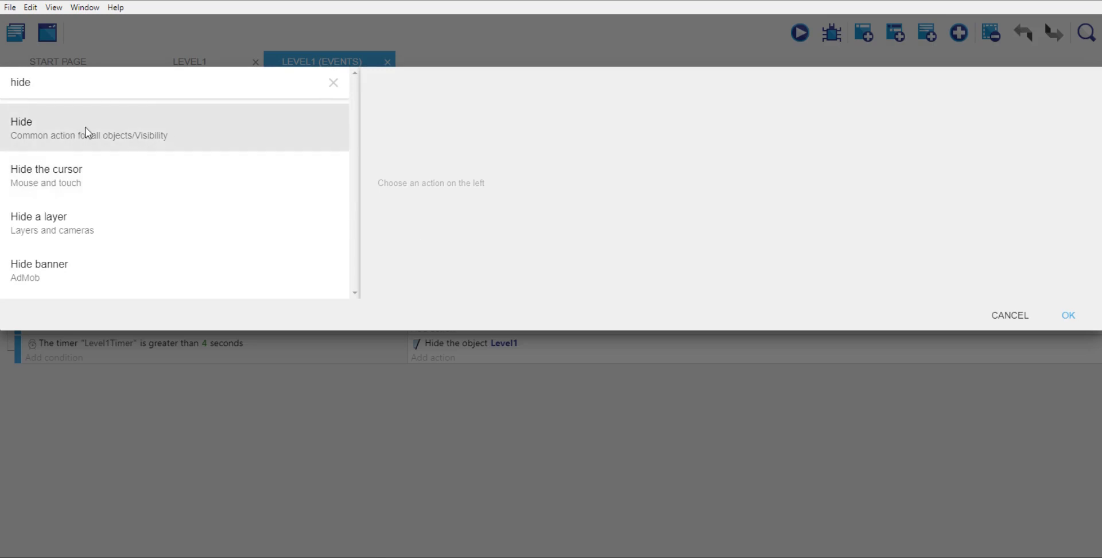
click(90, 131)
scroll(518, 208, down, 4)
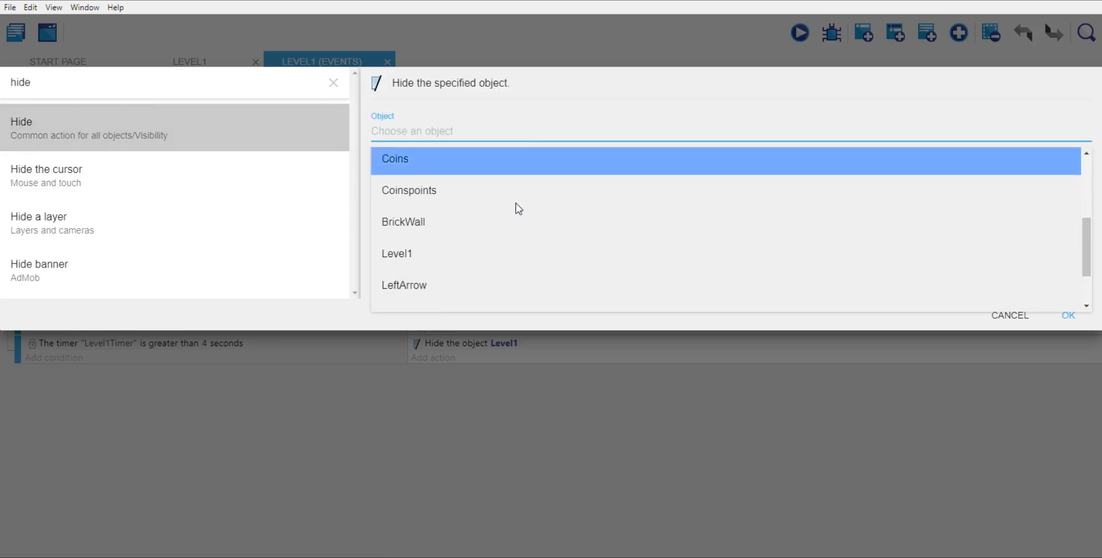
click(468, 223)
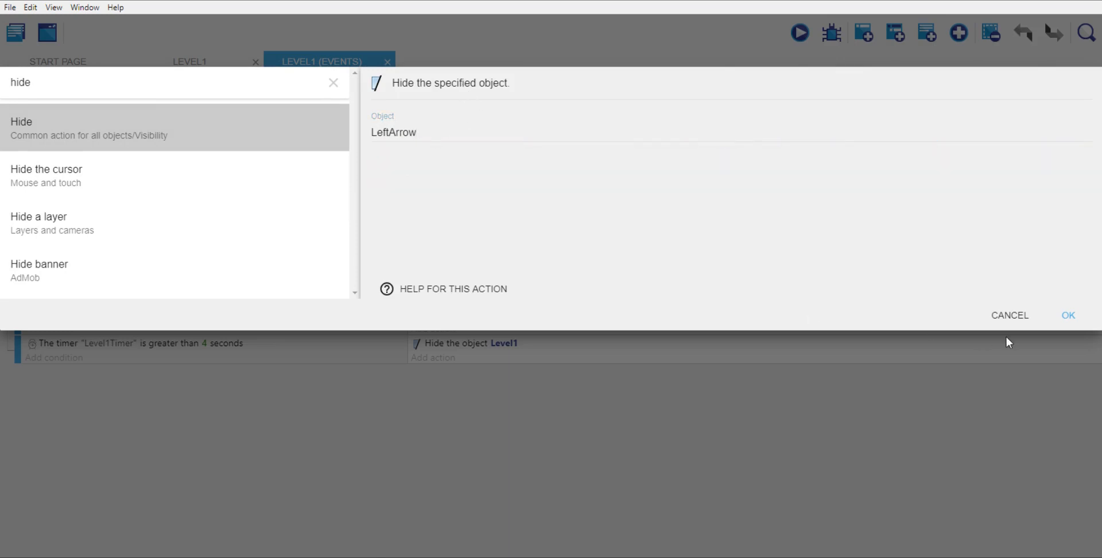
click(1067, 316)
Step: Duplicate the LeftArrow hide action within the same event
click(451, 215)
right_click(451, 215)
click(484, 223)
right_click(444, 212)
click(475, 252)
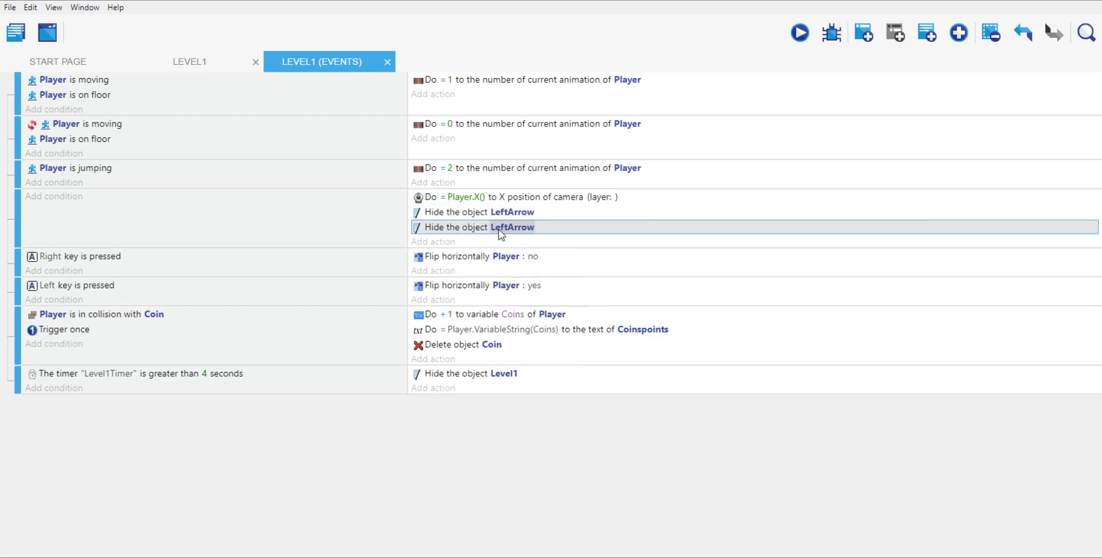
Step: Change the duplicated hide action's object to RightArrow and return to the Level1 scene
click(513, 227)
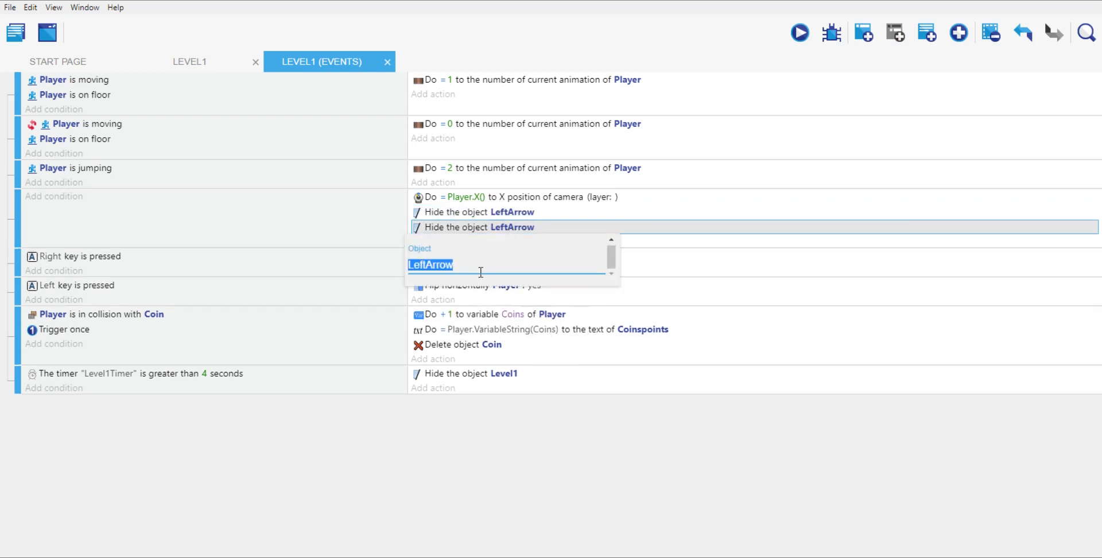
text(ri)
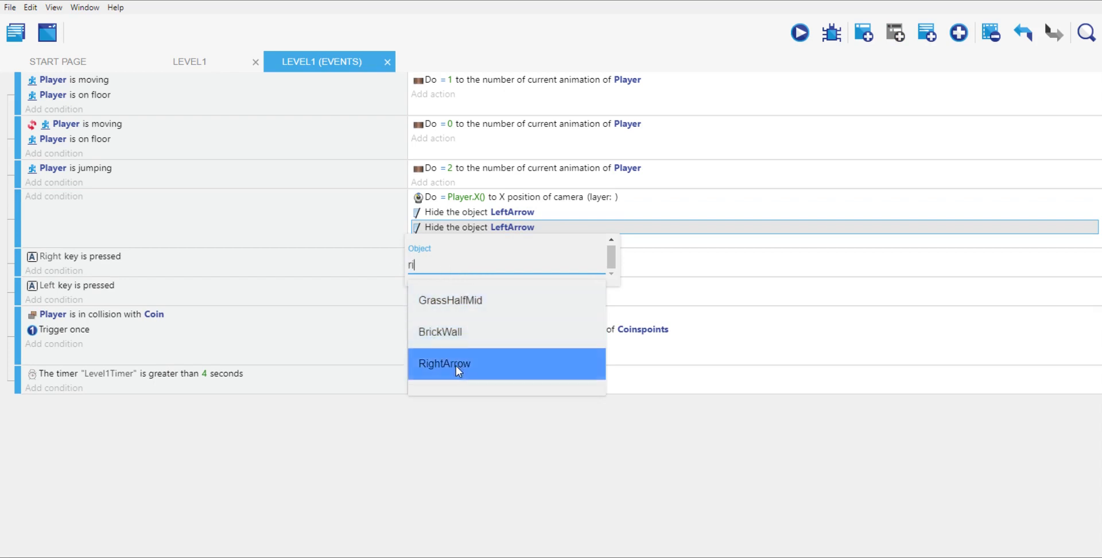
click(470, 376)
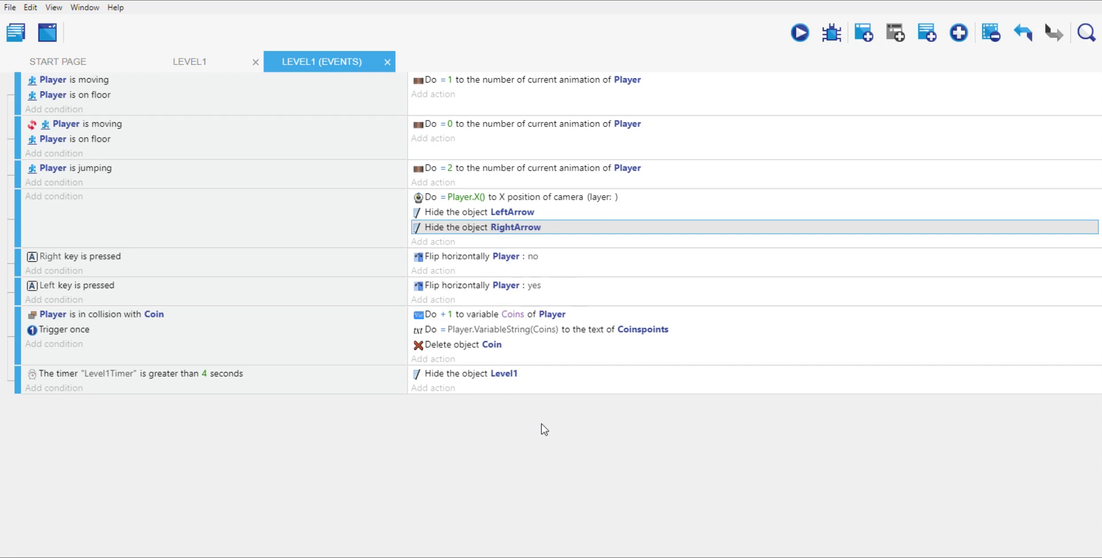
click(189, 64)
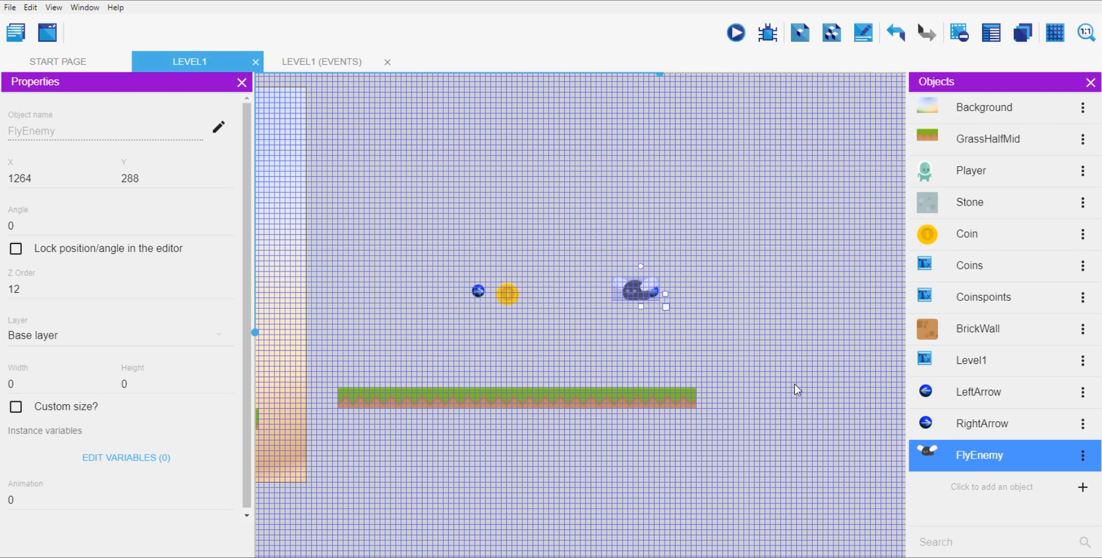
Step: Add a new text object named Lives with the text "Lives:"
click(995, 489)
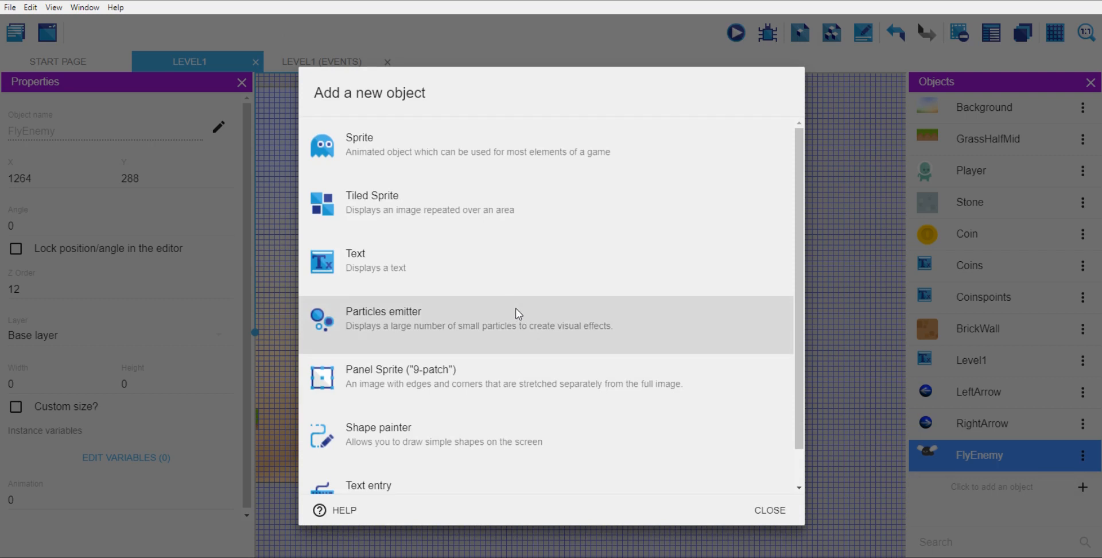
click(394, 269)
double_click(438, 251)
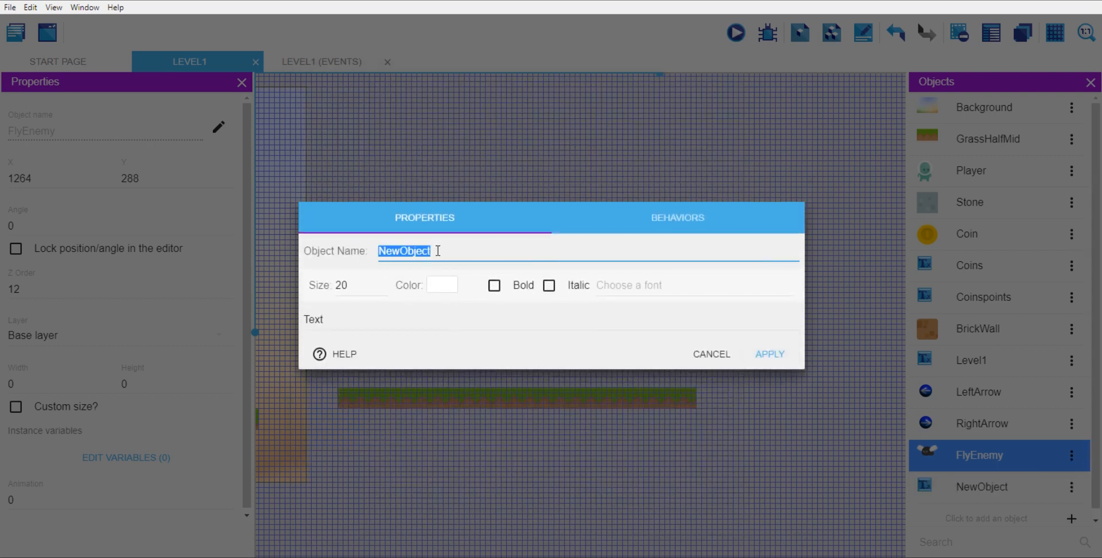
text(Lives)
double_click(336, 320)
text(L)
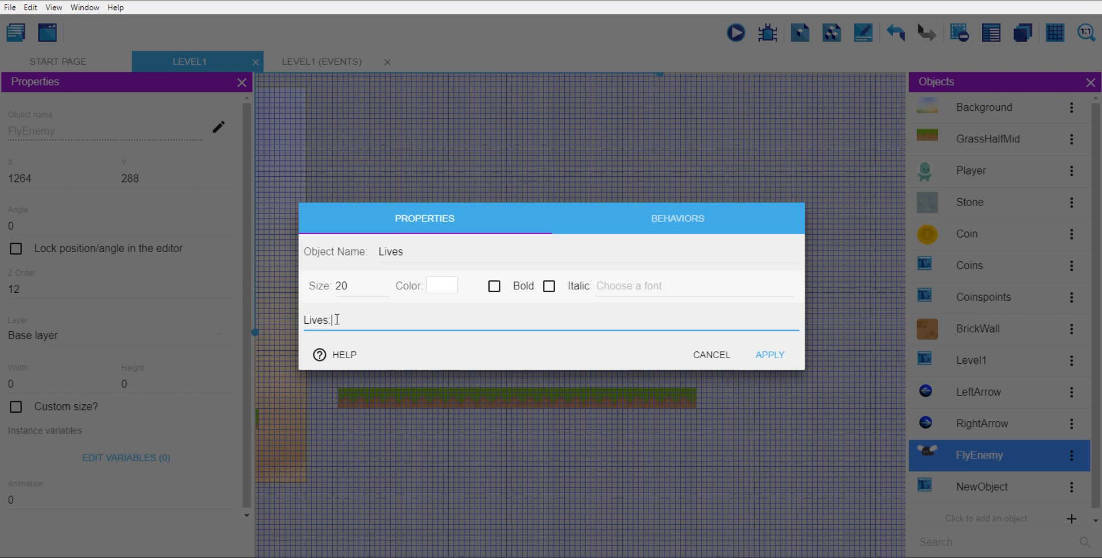
Step: Format the Lives text with size 45, green color 64A819 and bold, and apply the settings
click(358, 287)
double_click(344, 286)
text(45)
click(432, 290)
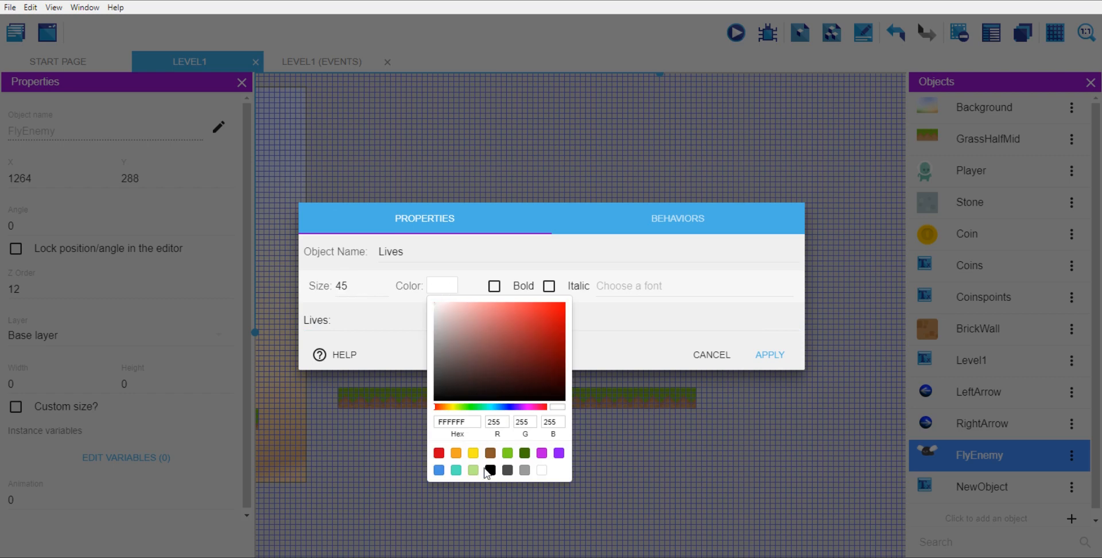
click(507, 454)
click(546, 335)
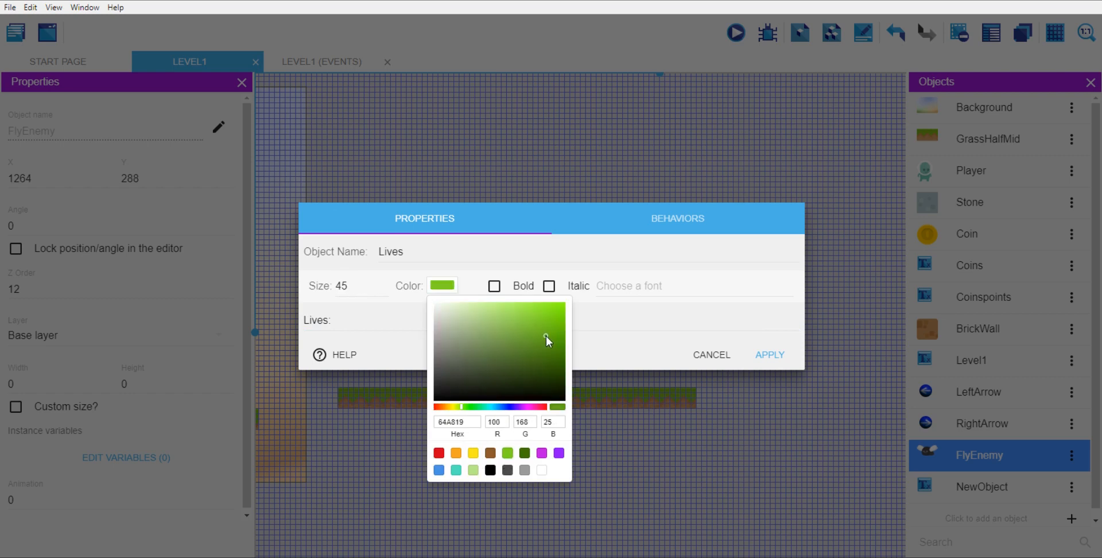
click(495, 290)
click(456, 218)
click(769, 355)
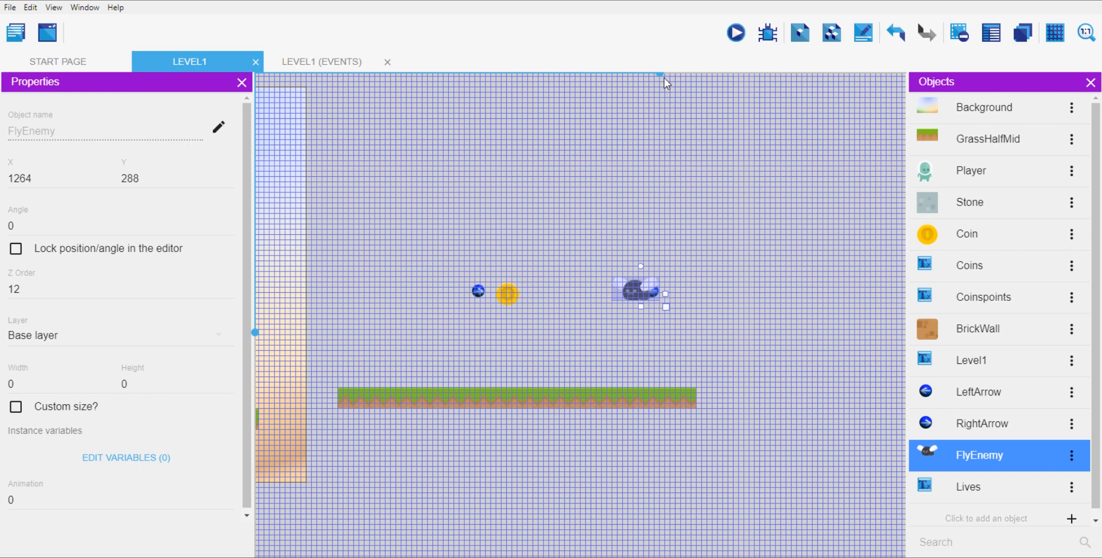
Step: Place the Lives text in the upper-right area of the level background at about X 528, Y 16
drag(661, 74, 622, 83)
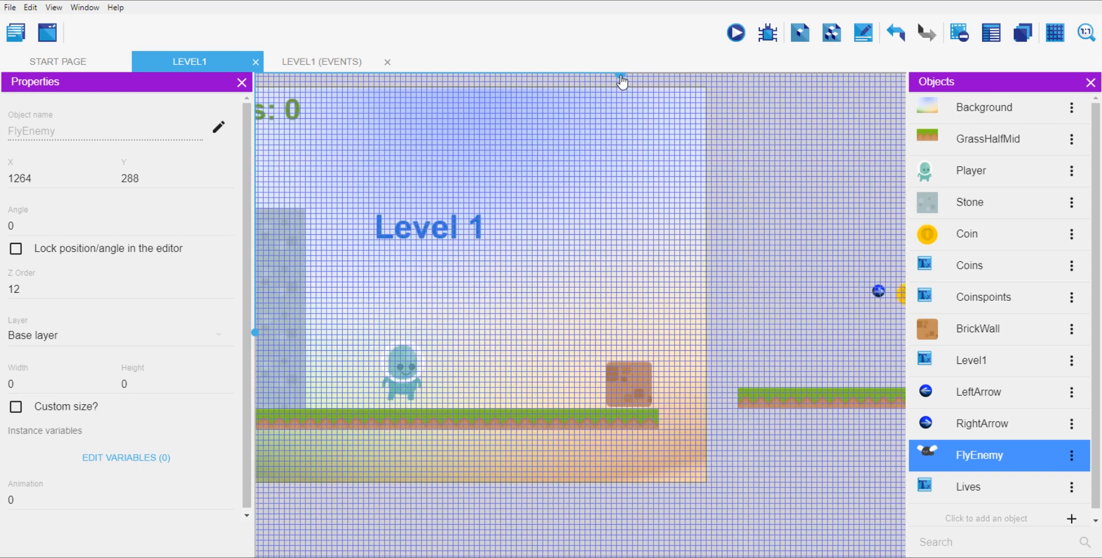
drag(985, 497, 588, 115)
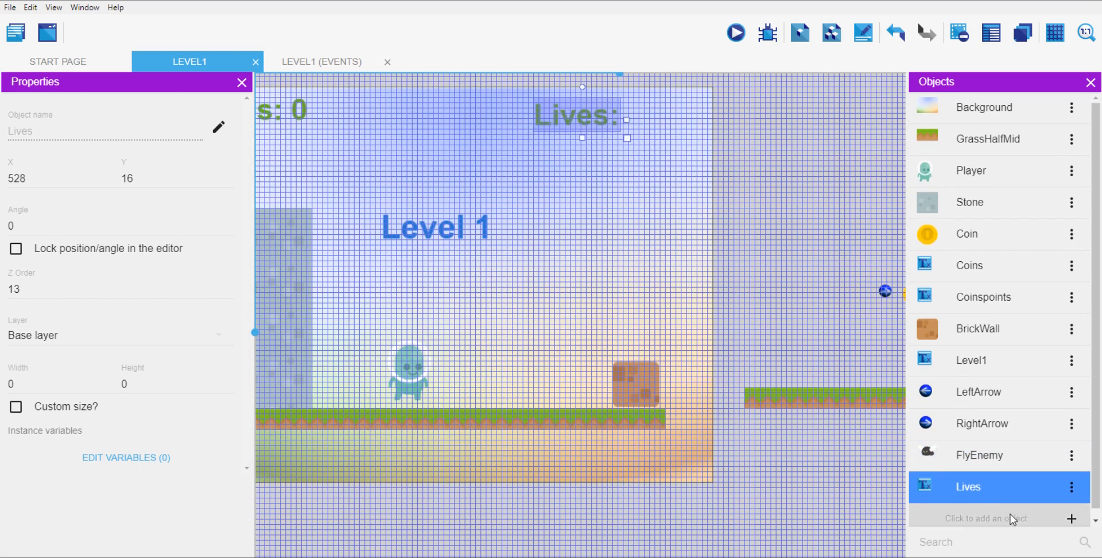
Step: Add another text object named Livespoints with the text "3"
click(981, 517)
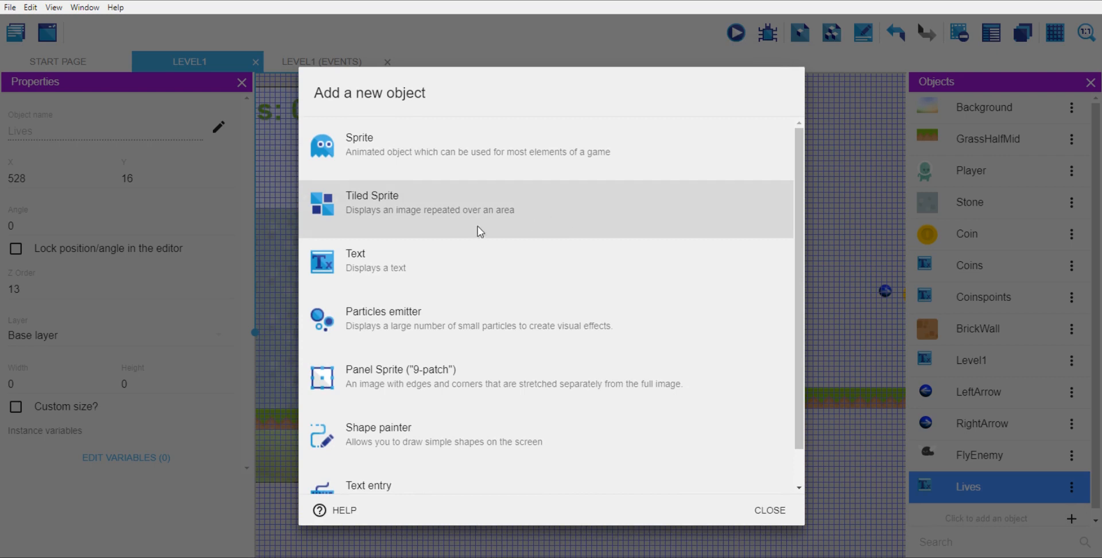
click(412, 277)
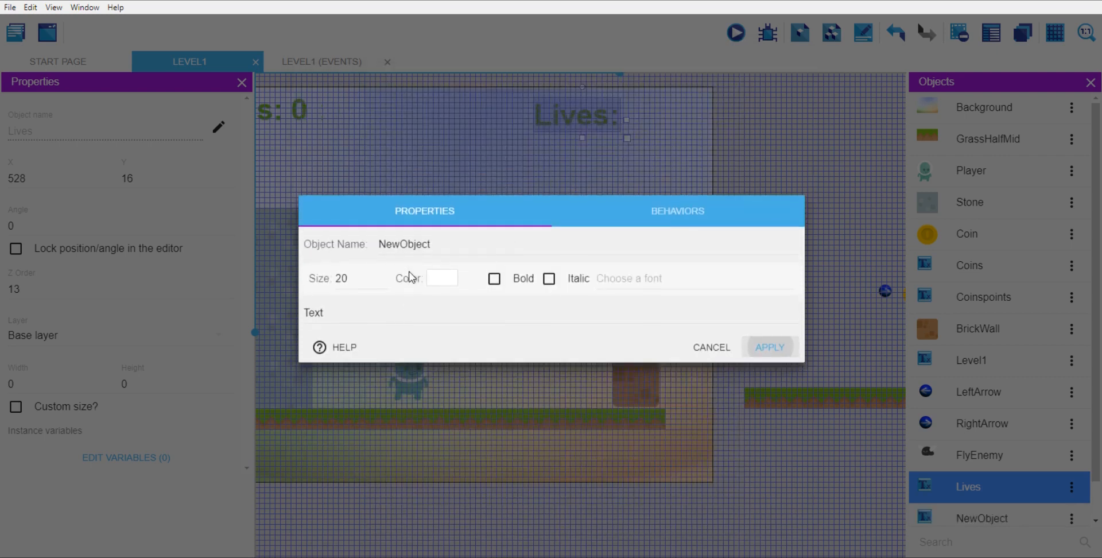
double_click(439, 250)
text(Livespoints)
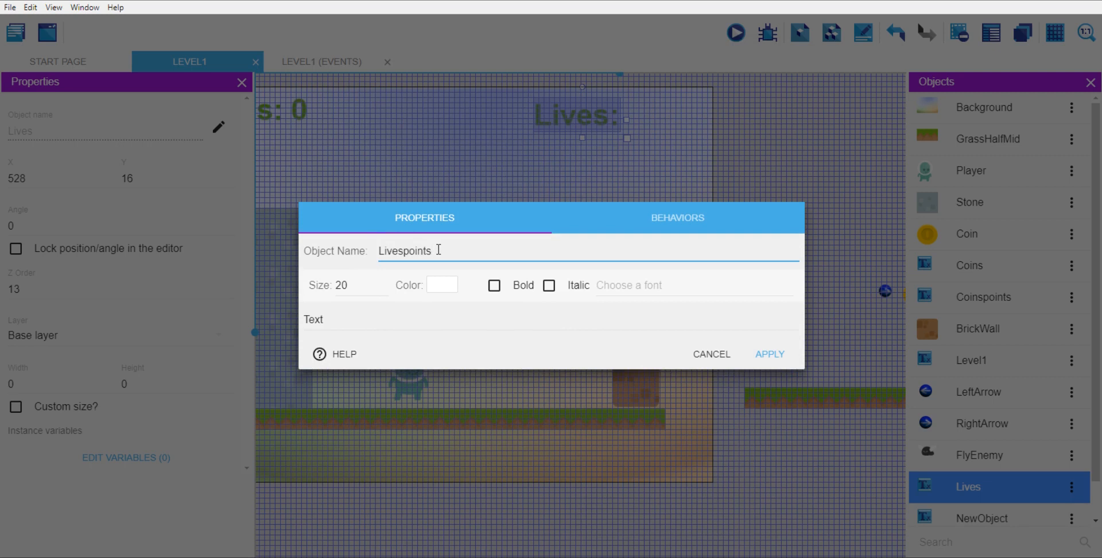
double_click(337, 321)
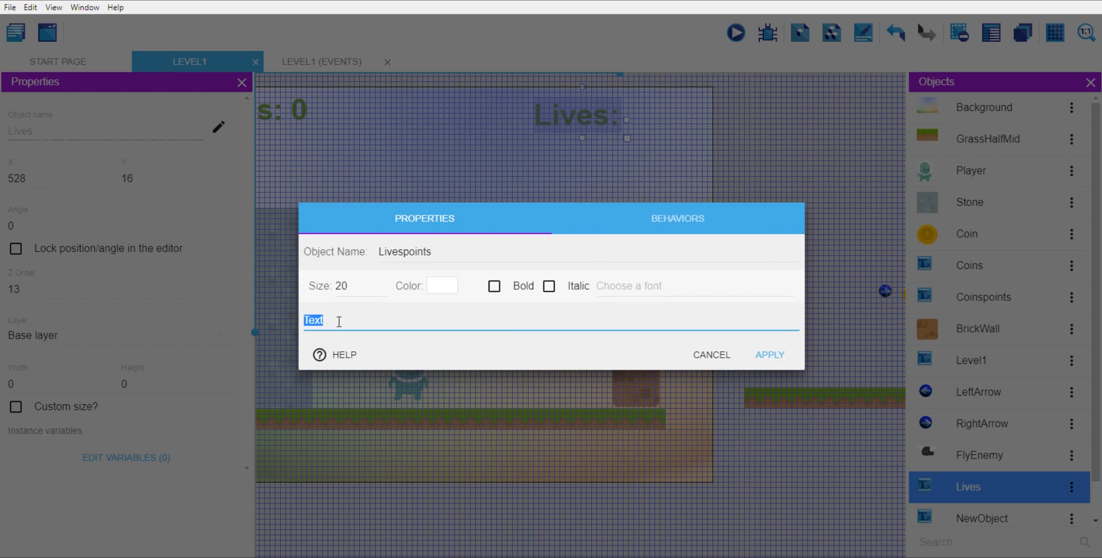
text(3)
Step: Format the Livespoints text with size 45, green color 63A719 and bold, and apply the settings
double_click(356, 287)
text(45)
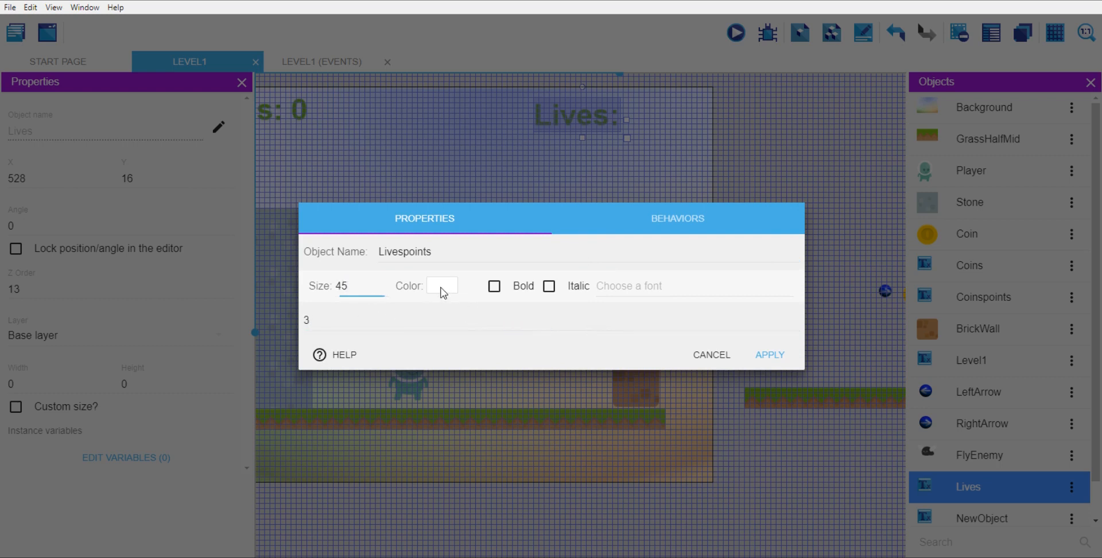
click(443, 287)
click(507, 453)
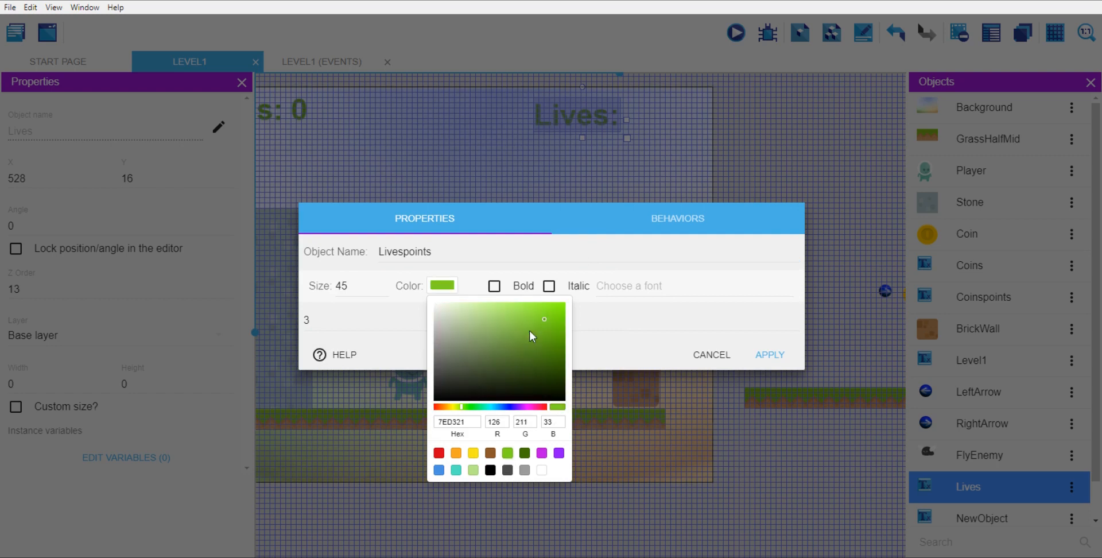
click(546, 336)
click(494, 286)
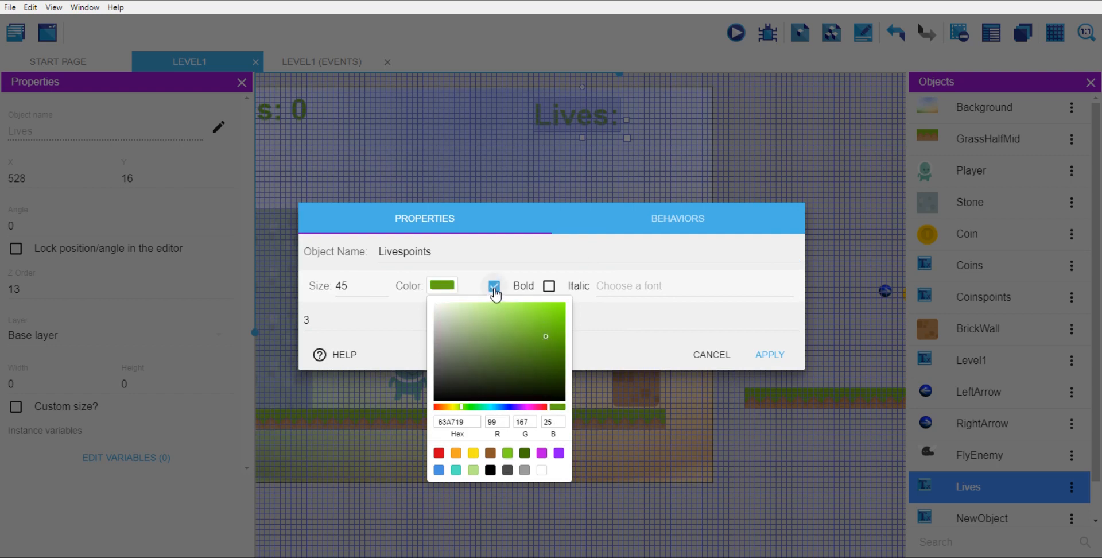
click(466, 219)
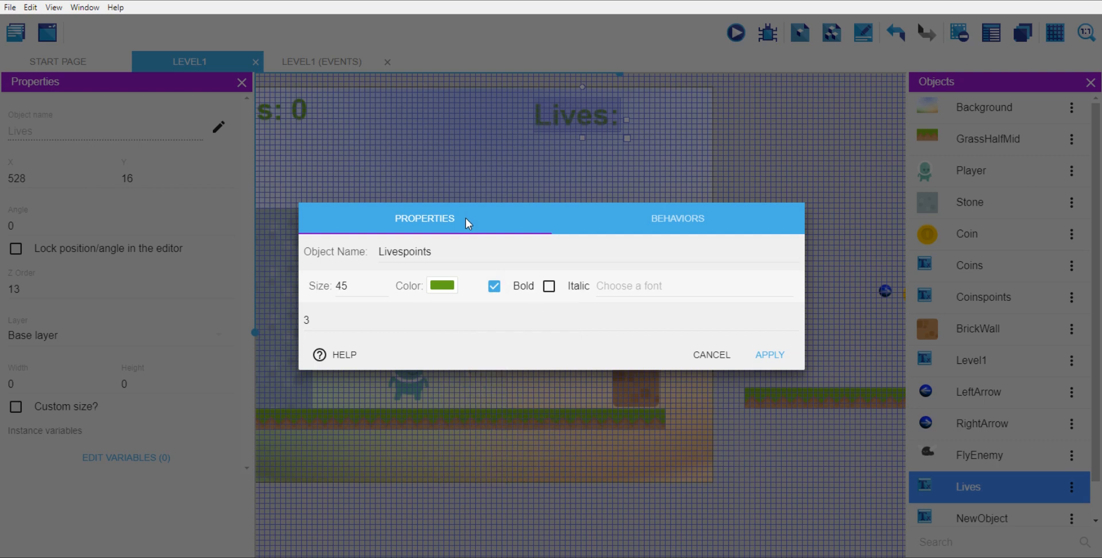
click(766, 359)
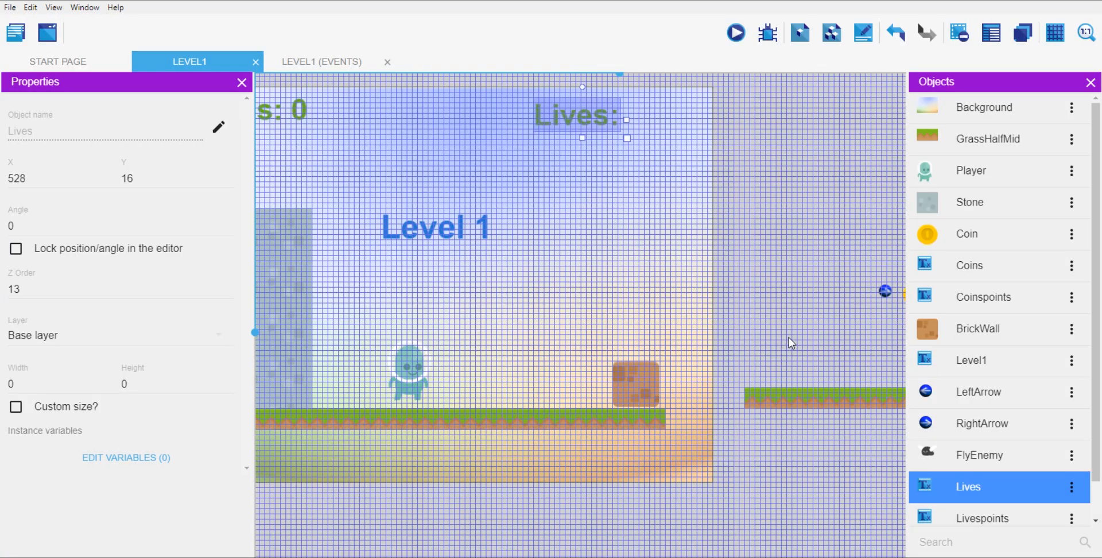
Step: Place Livespoints just after the Lives label, positioning Lives at about X 568, Y 16 and Livespoints at about X 712, Y 16
scroll(1101, 402, down, 1)
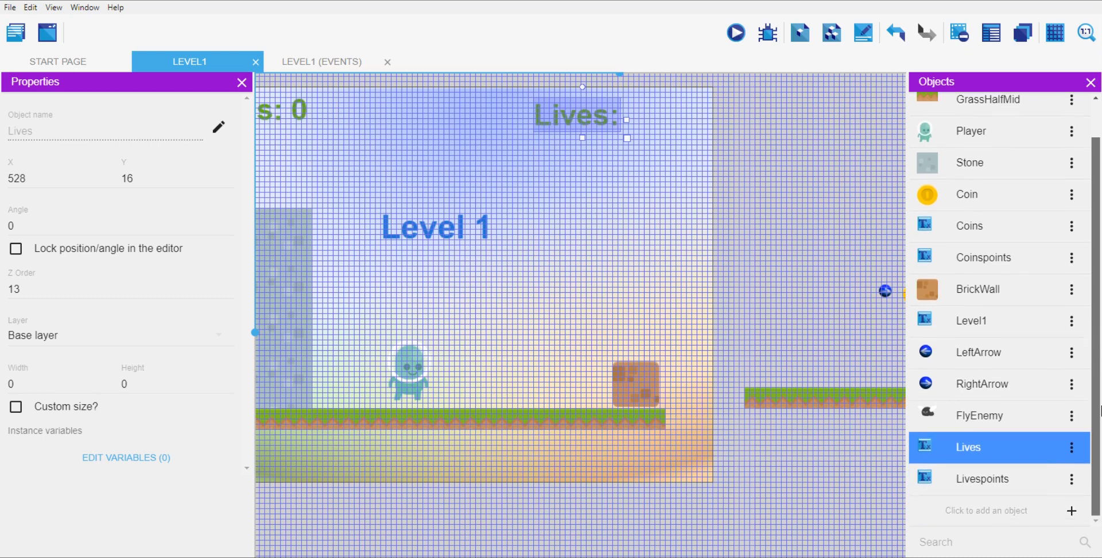
click(1001, 487)
drag(1001, 487, 669, 127)
click(582, 118)
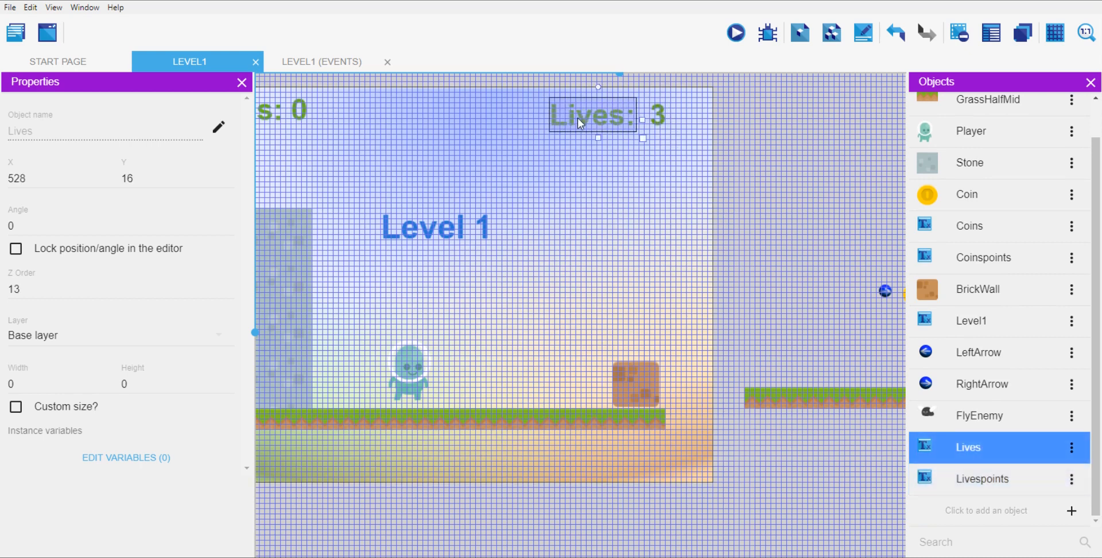
click(667, 124)
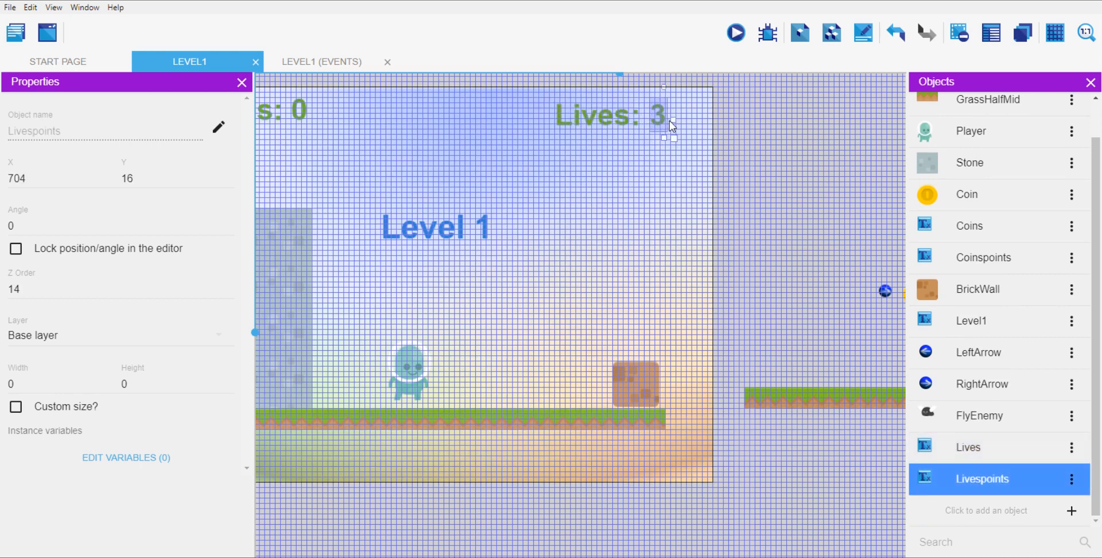
drag(672, 126, 628, 125)
click(634, 125)
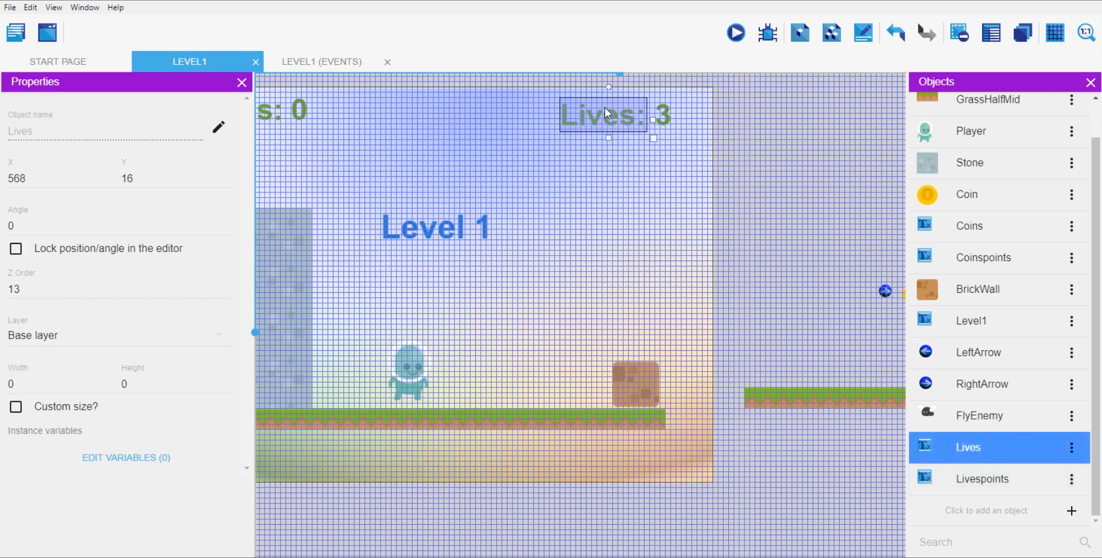
Step: Assign both the Lives and Livespoints texts to the HUD layer
click(72, 343)
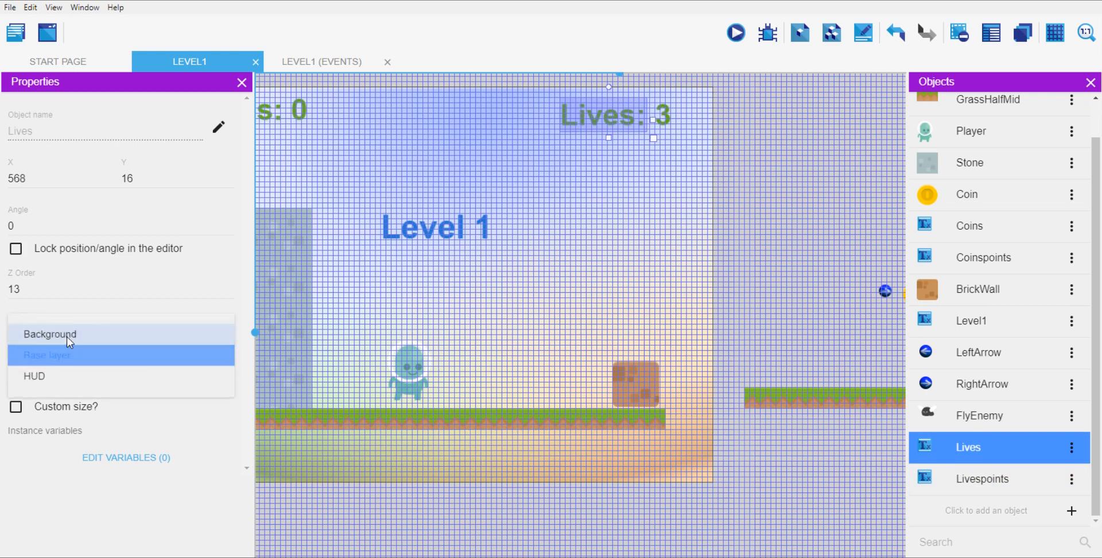
click(45, 382)
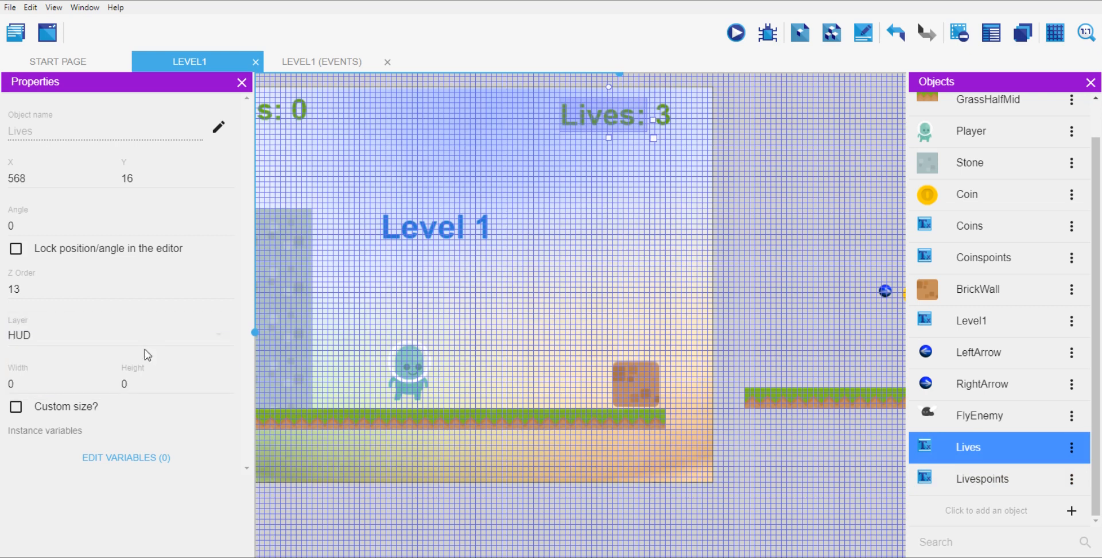
click(667, 117)
click(45, 340)
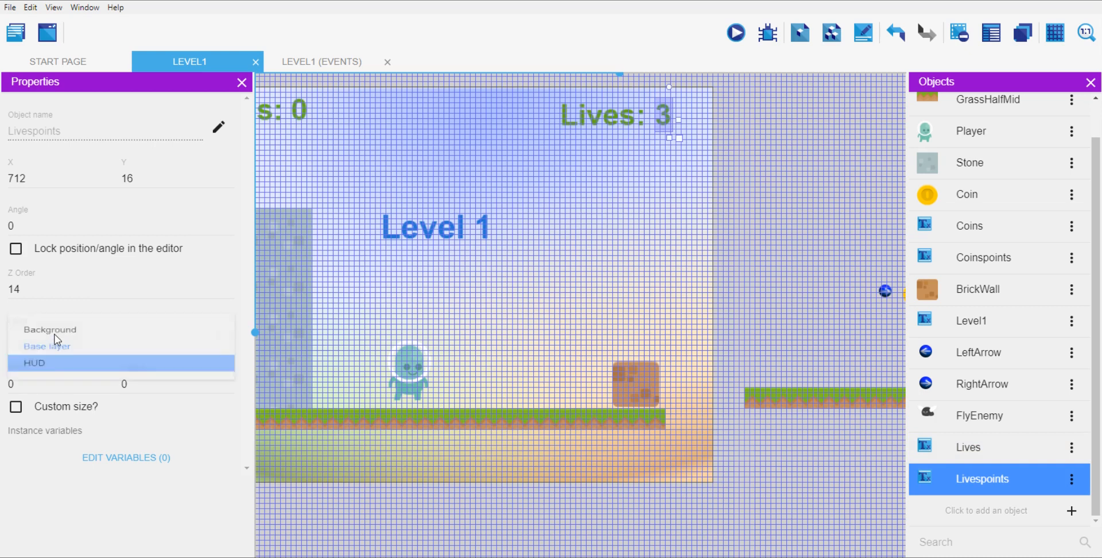
click(51, 382)
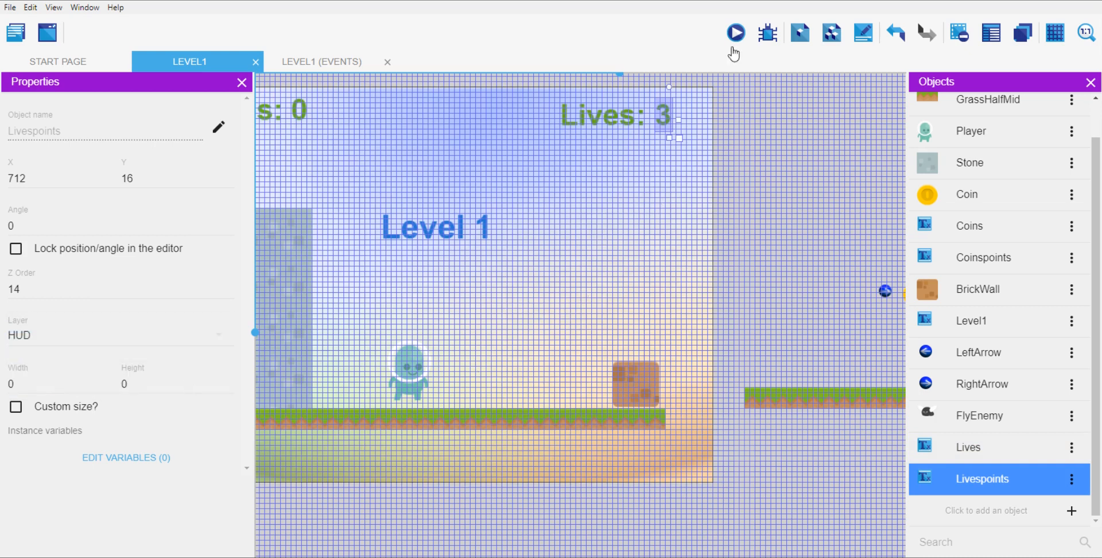
Step: Preview the game, move the player over the brick wall to the flying enemy's platform, and close the preview
click(734, 34)
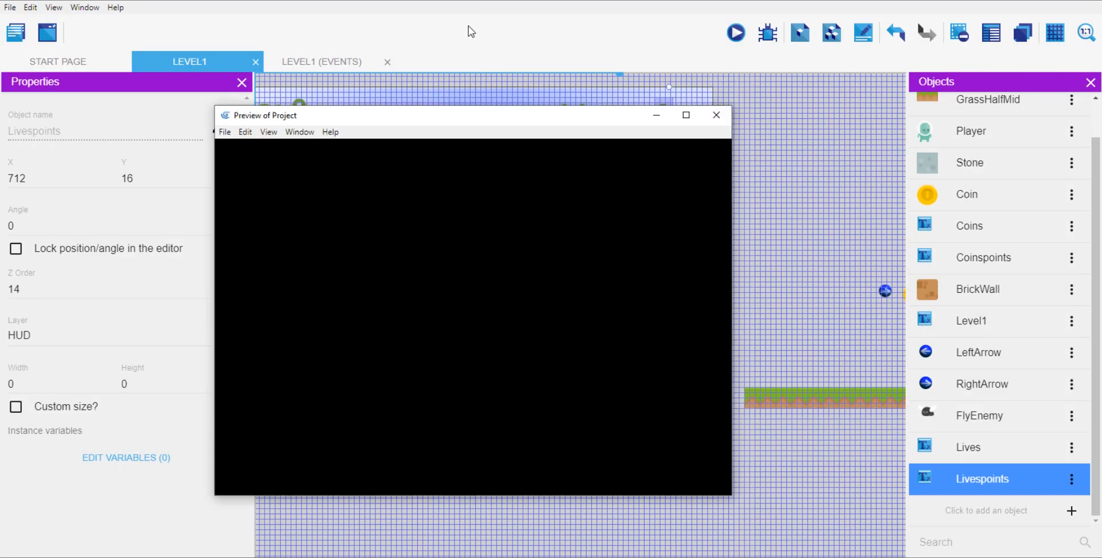
key(Right)
key(space)
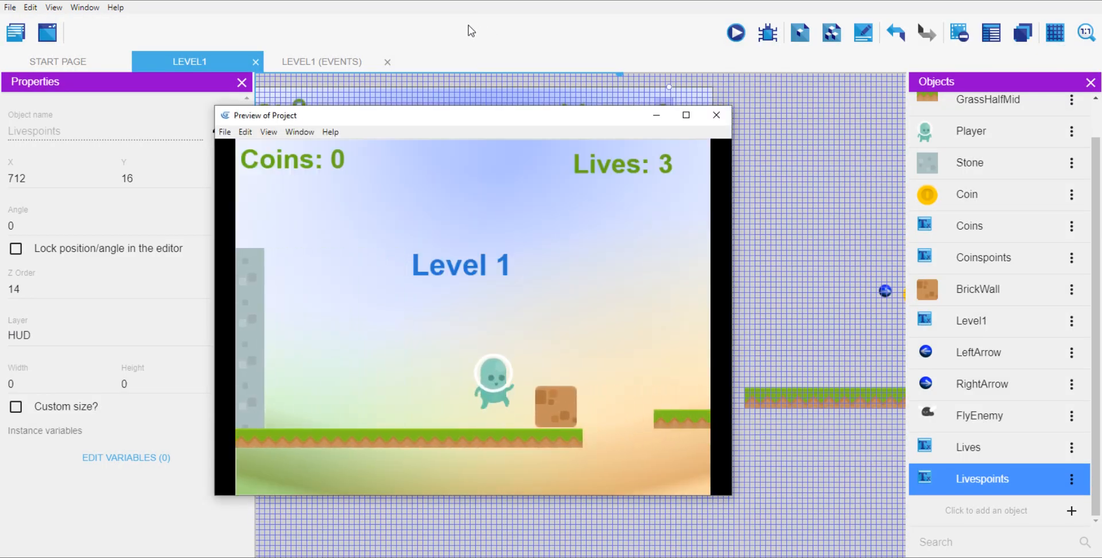
key(space)
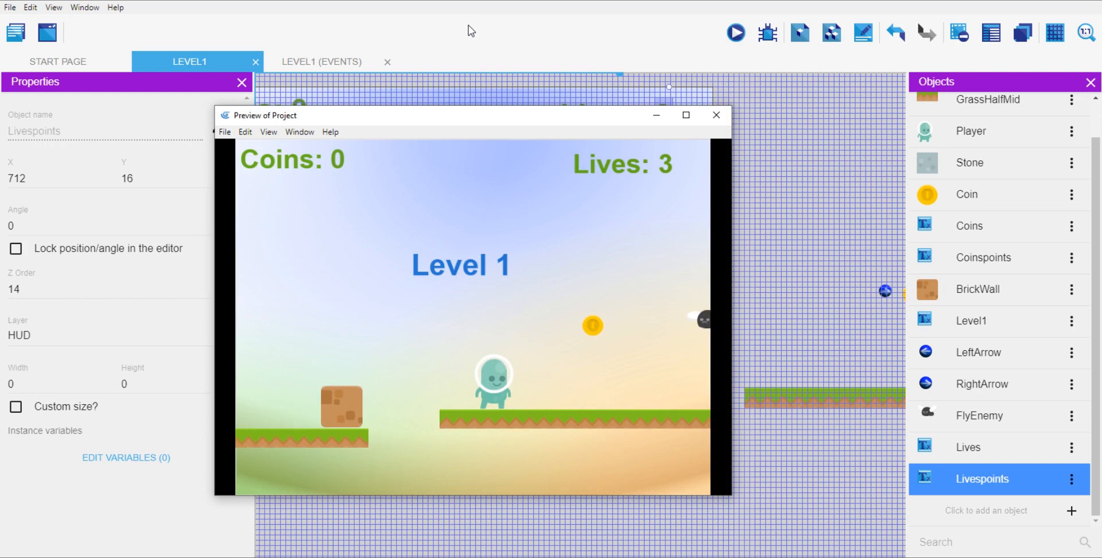
key(Right)
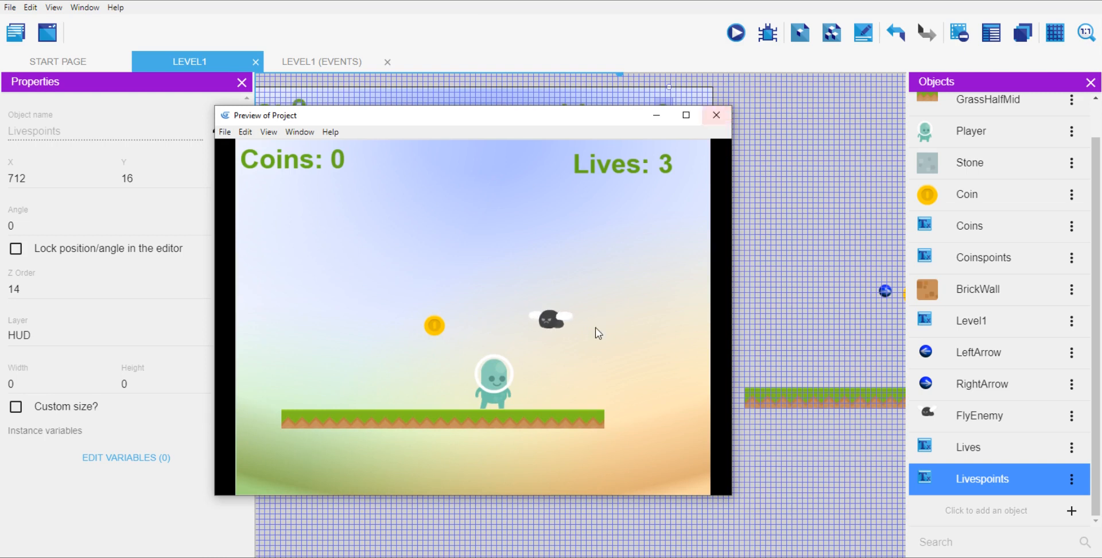
click(716, 115)
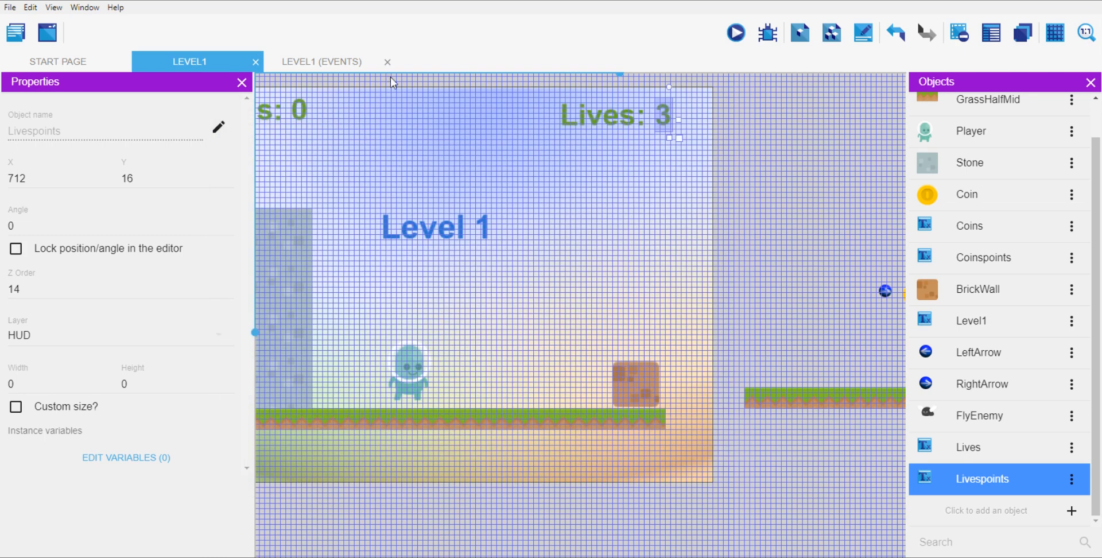
Step: Add a new event to the Level1 events with the condition that FlyEnemy is in collision with LeftArrow
click(322, 62)
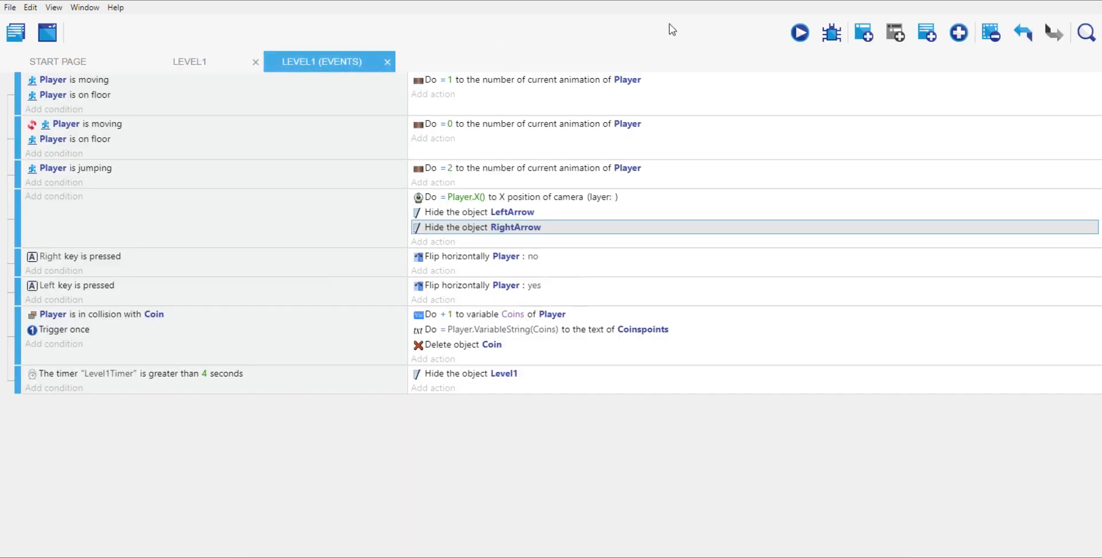
click(866, 34)
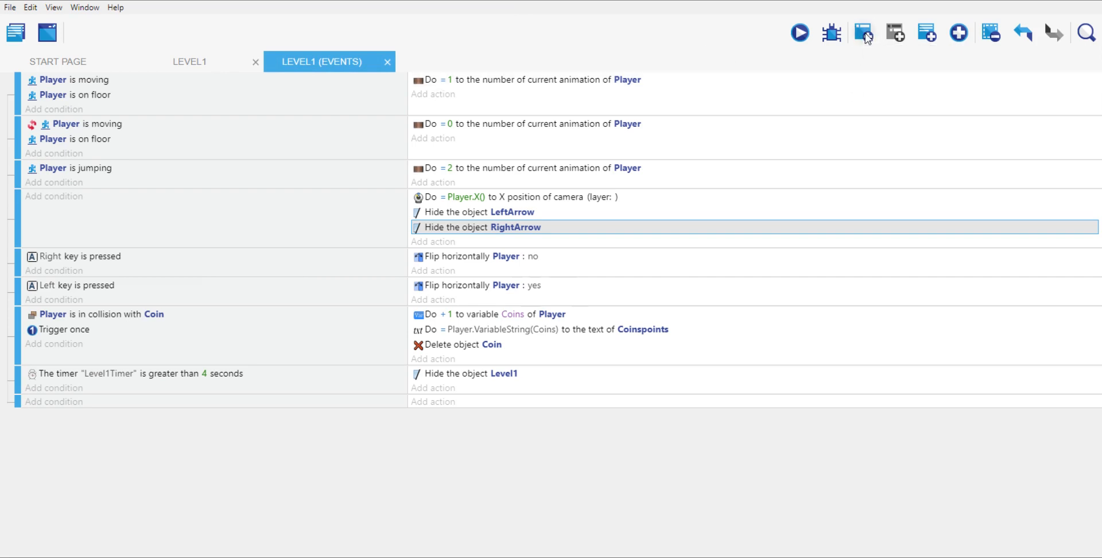
click(57, 403)
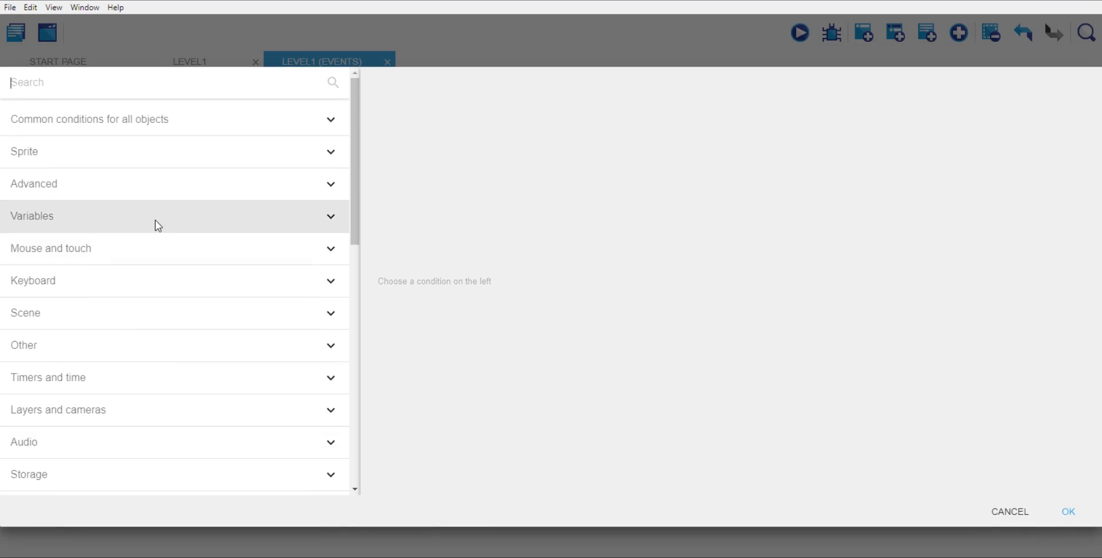
text(coll)
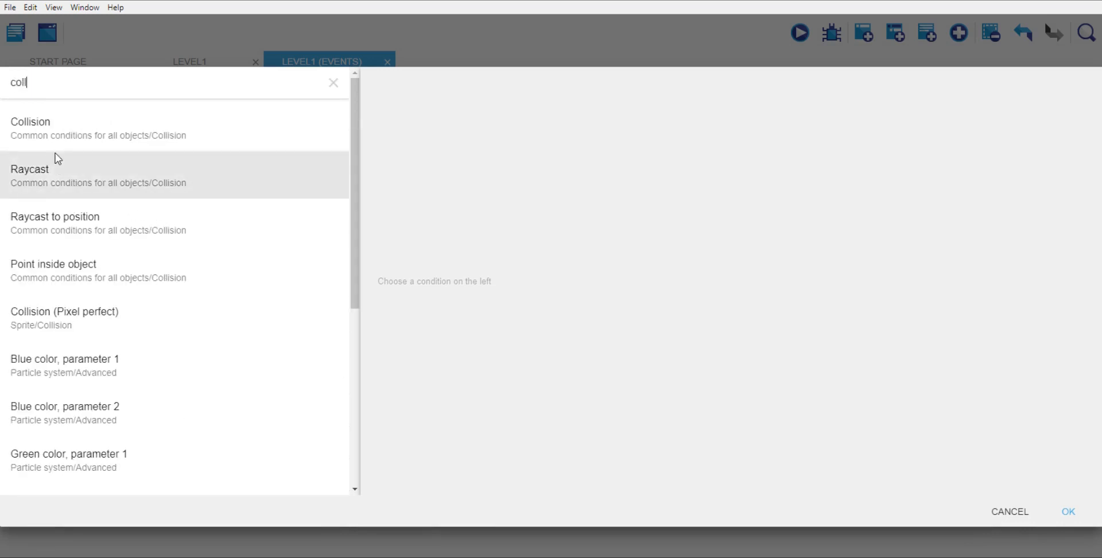
click(61, 127)
scroll(487, 202, down, 5)
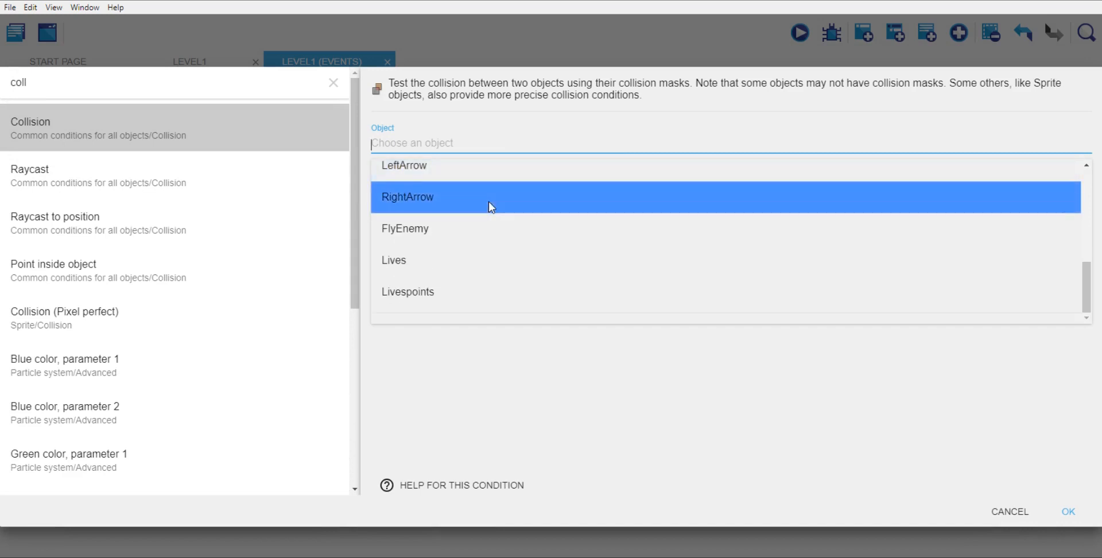
click(411, 227)
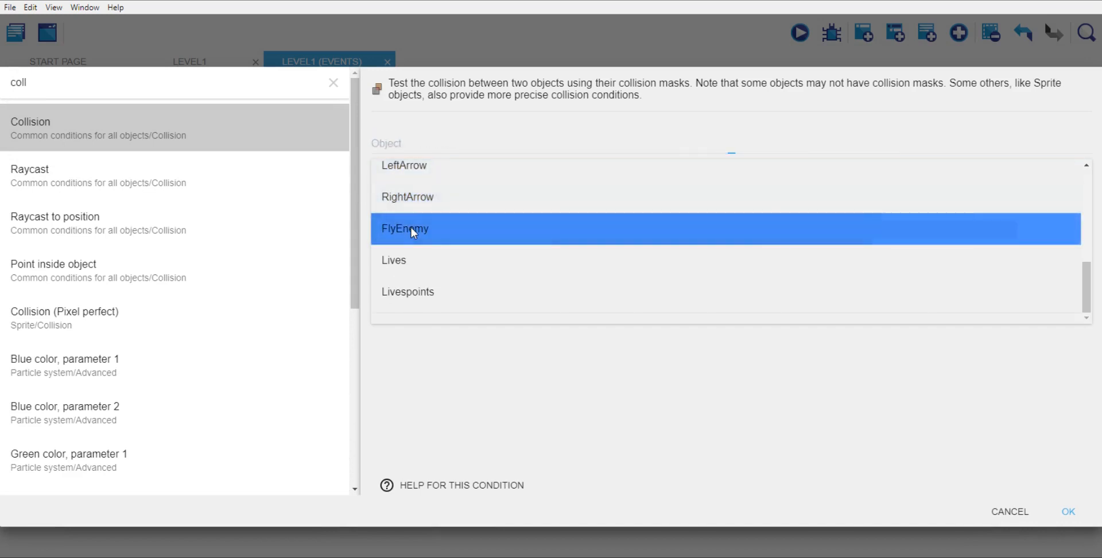
click(402, 192)
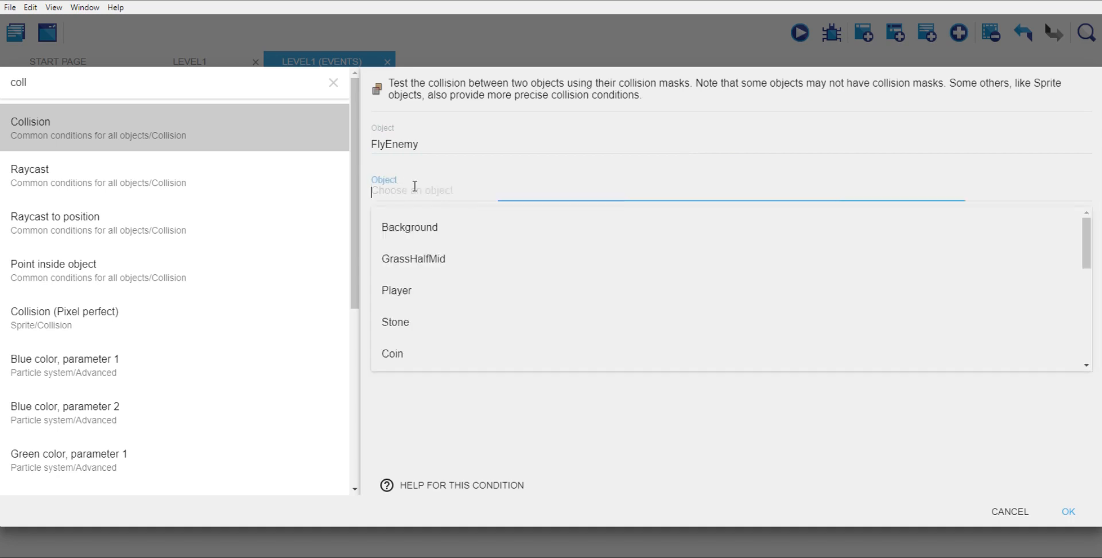
scroll(461, 284, down, 5)
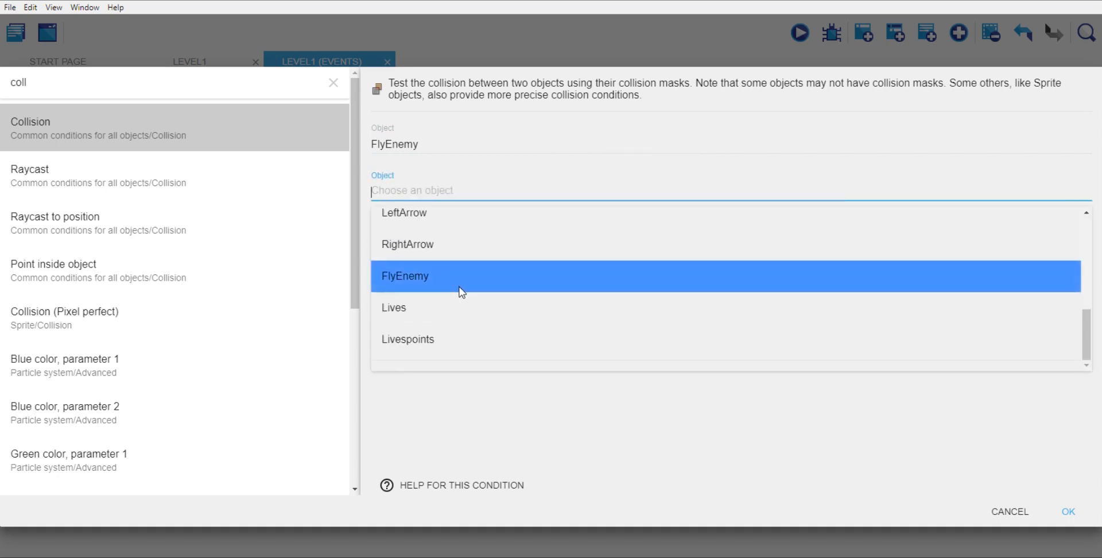
scroll(461, 292, up, 2)
click(417, 278)
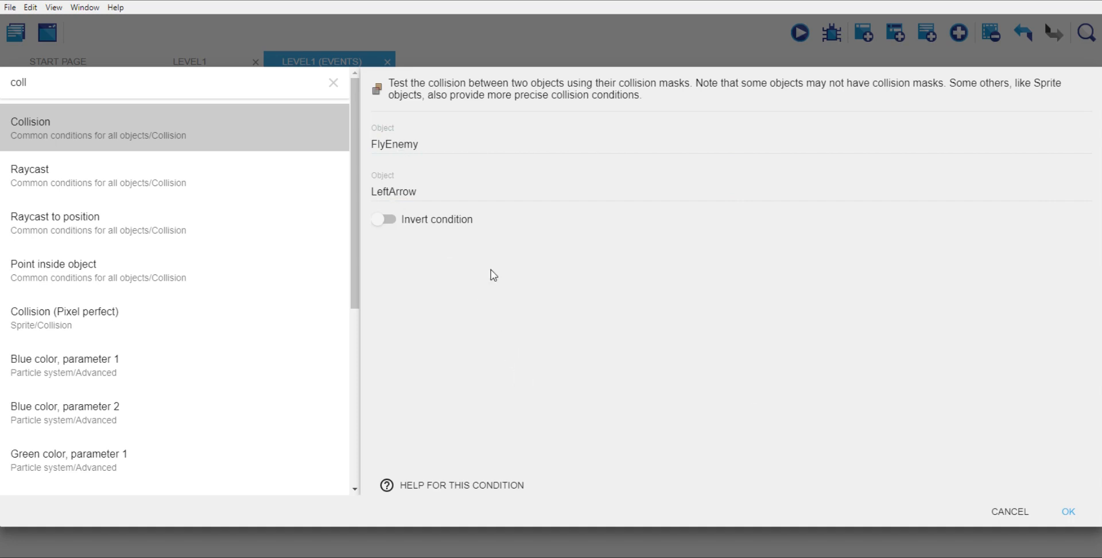
click(1068, 510)
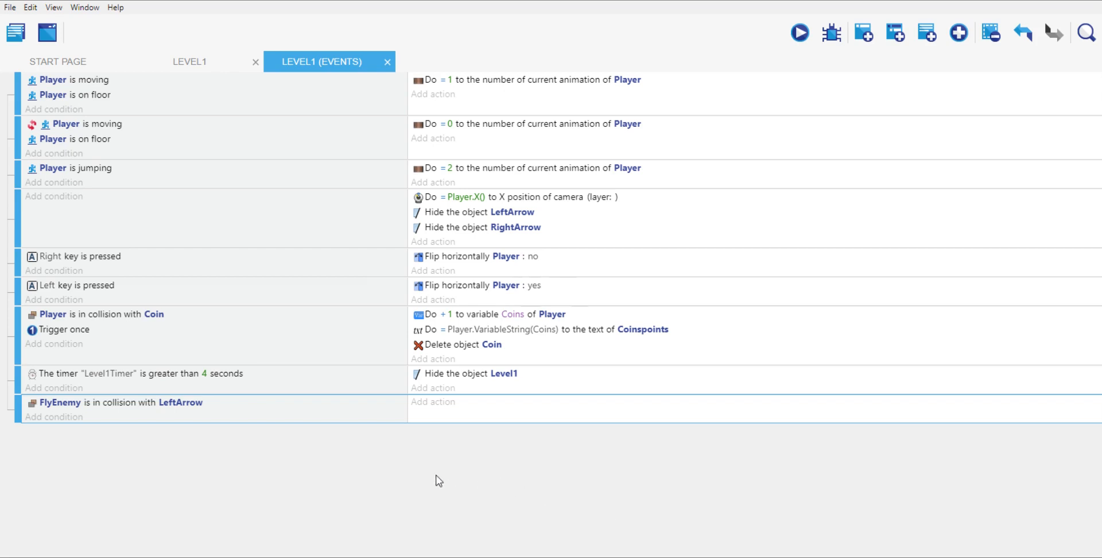
Step: Add a Stop the object action for FlyEnemy to the LeftArrow collision event
click(433, 403)
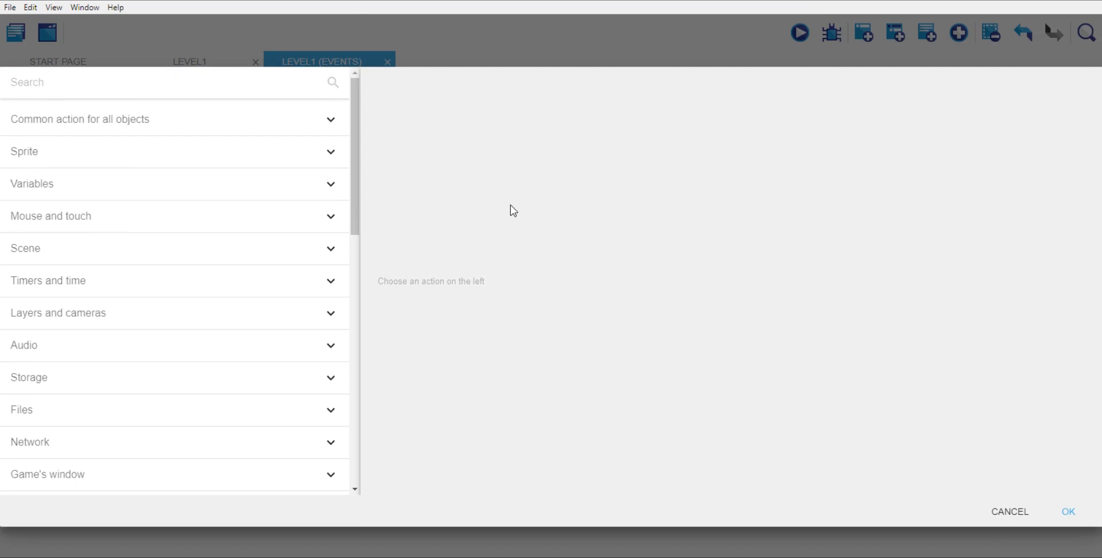
text(stop)
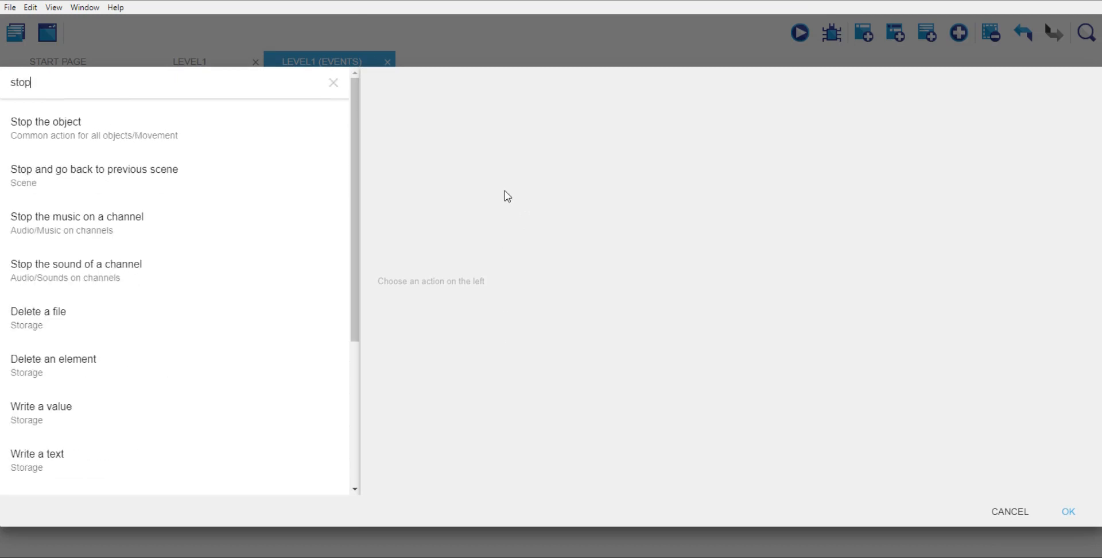
click(86, 129)
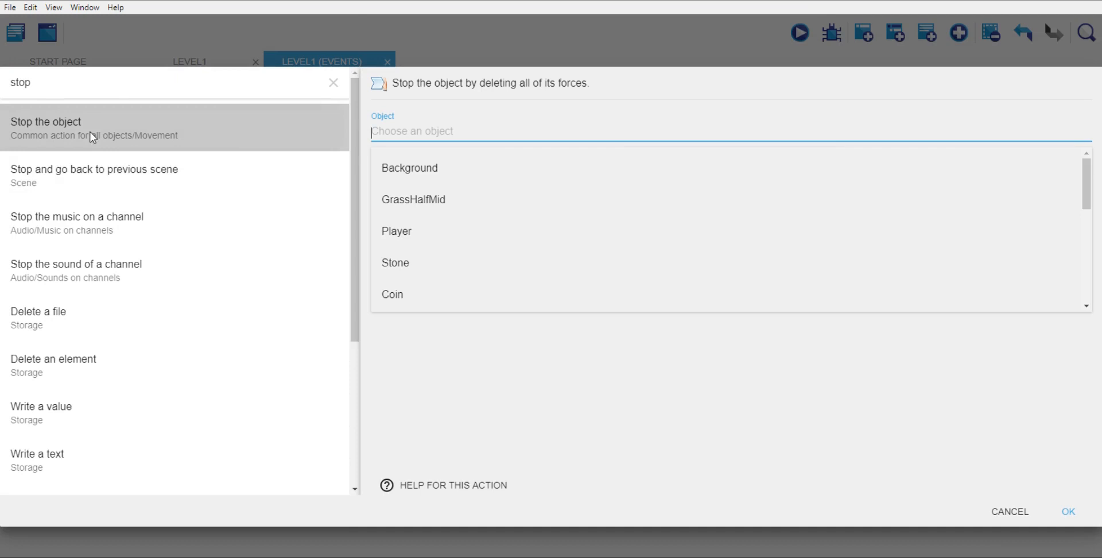
scroll(518, 256, down, 5)
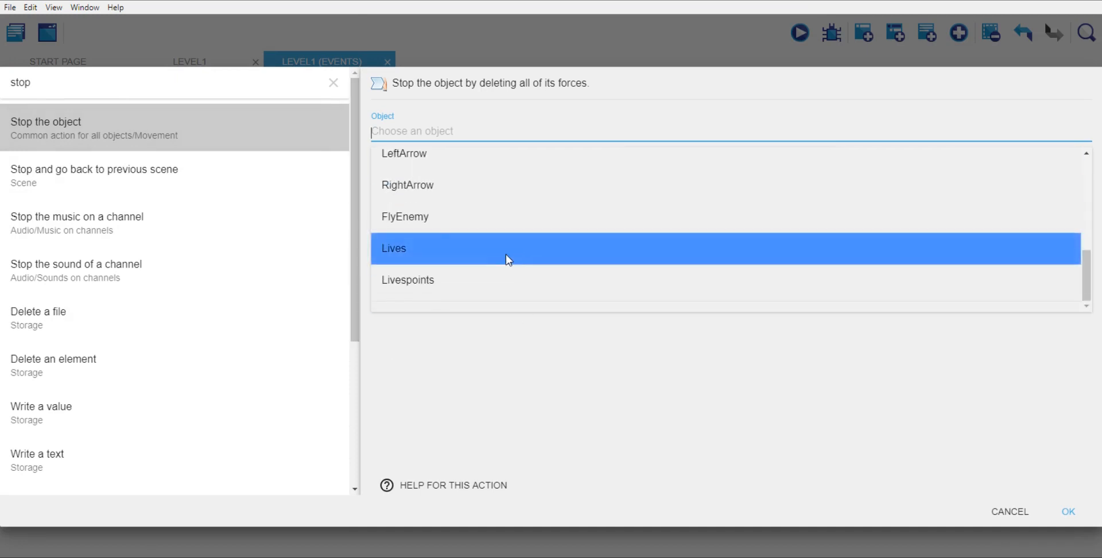
click(411, 216)
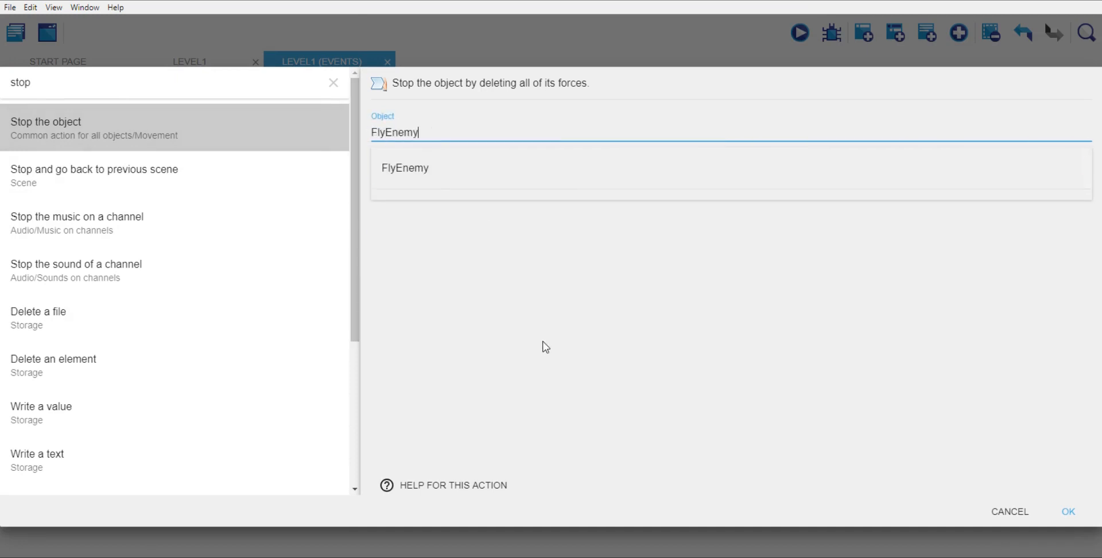
click(1069, 511)
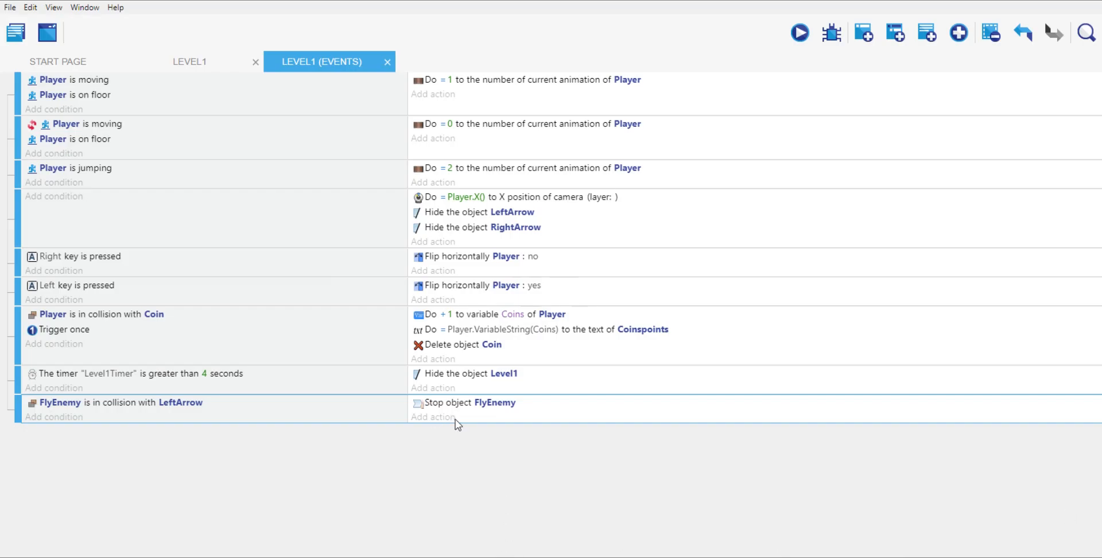
Step: Add an action to the LeftArrow collision event moving FlyEnemy toward RightArrow with a permanent force at speed 200
click(436, 418)
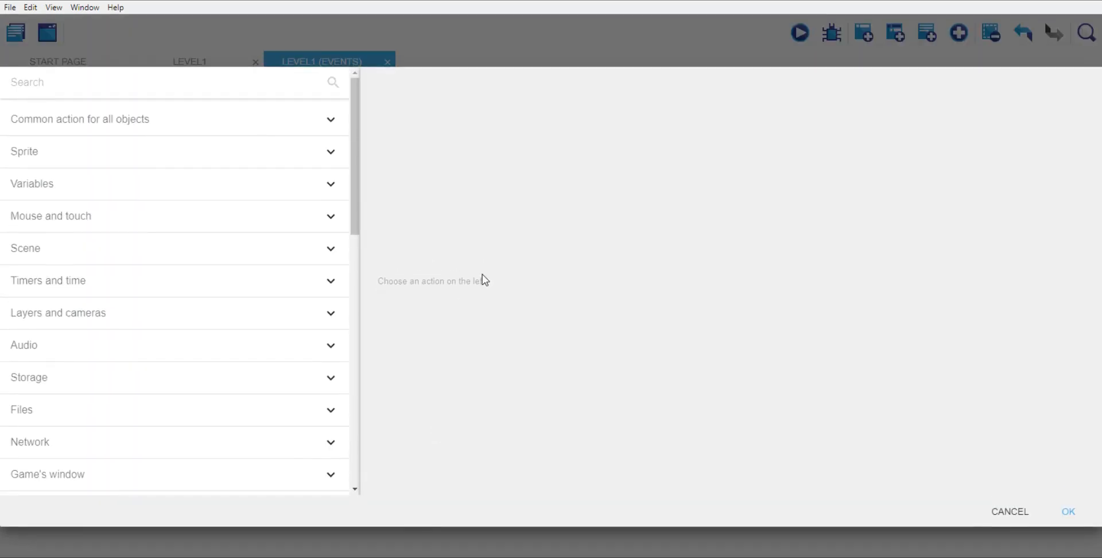
click(244, 122)
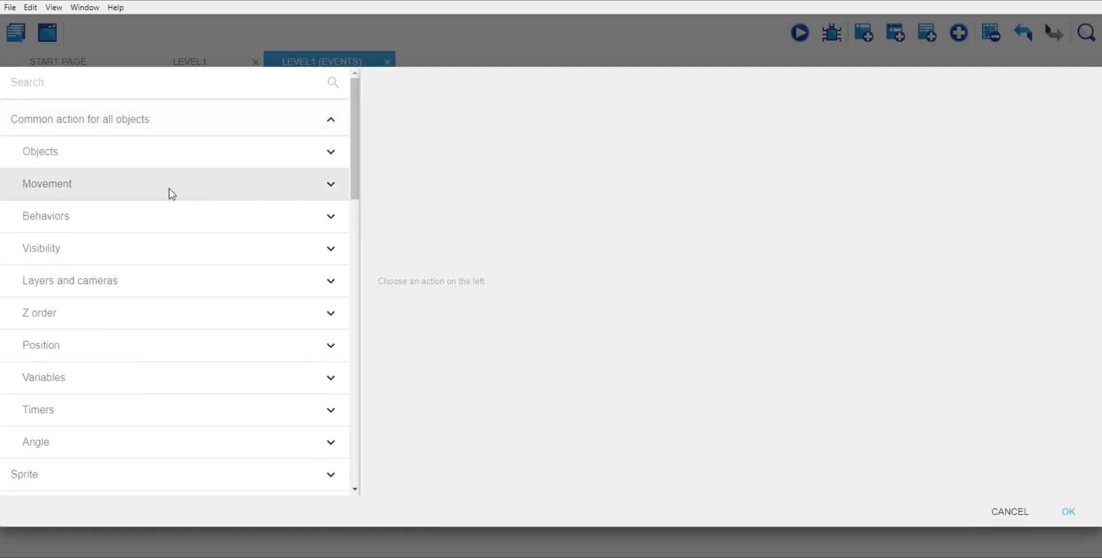
click(201, 192)
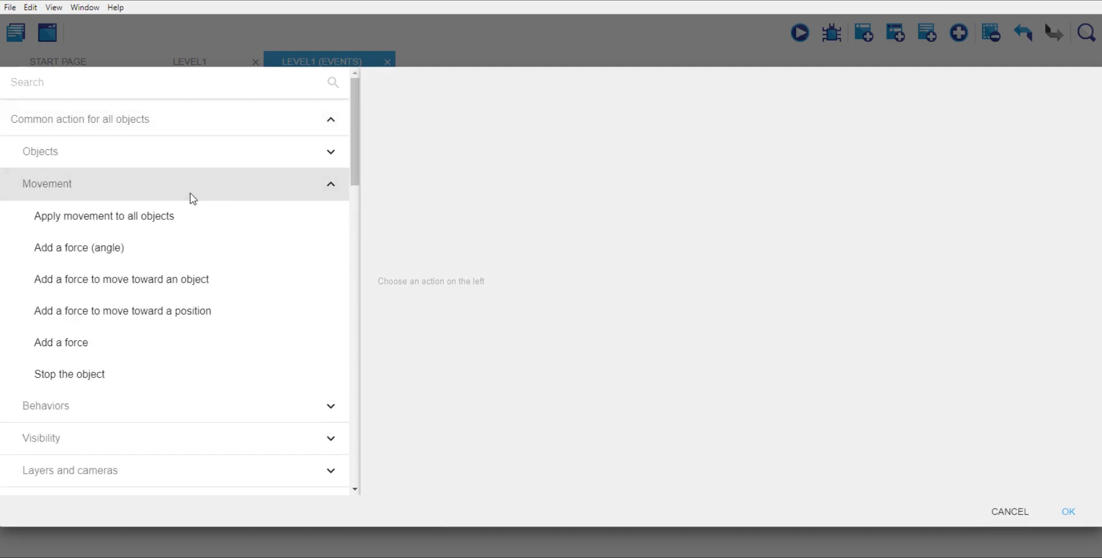
click(148, 281)
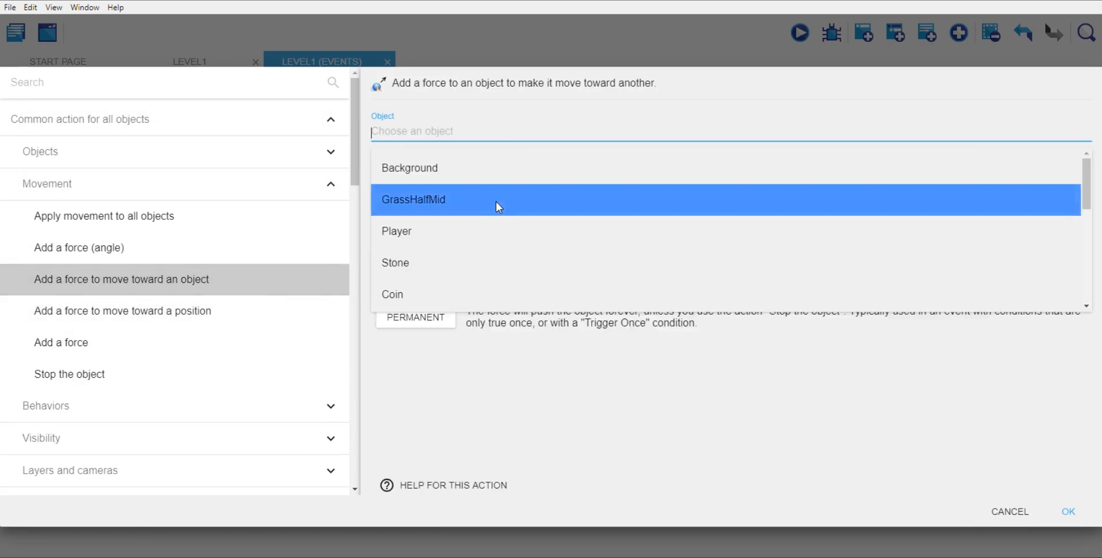
scroll(501, 208, down, 5)
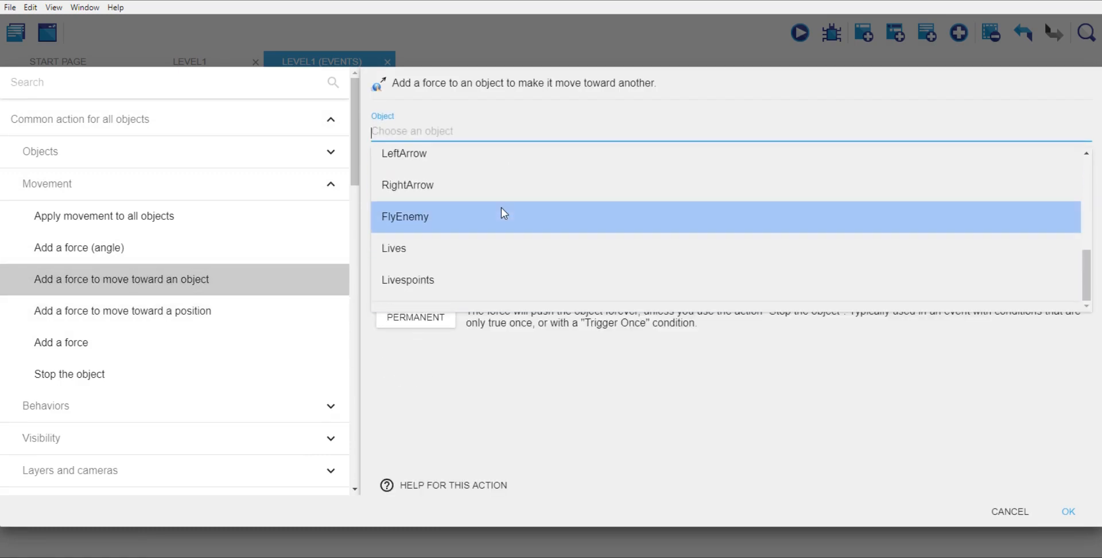
click(423, 219)
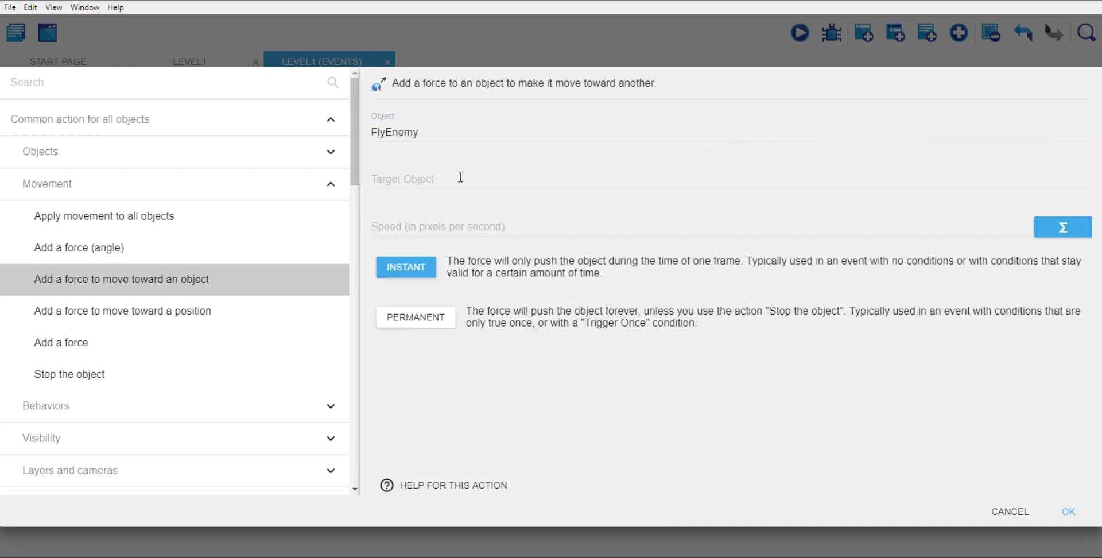
click(460, 177)
scroll(468, 270, down, 6)
scroll(470, 271, down, 1)
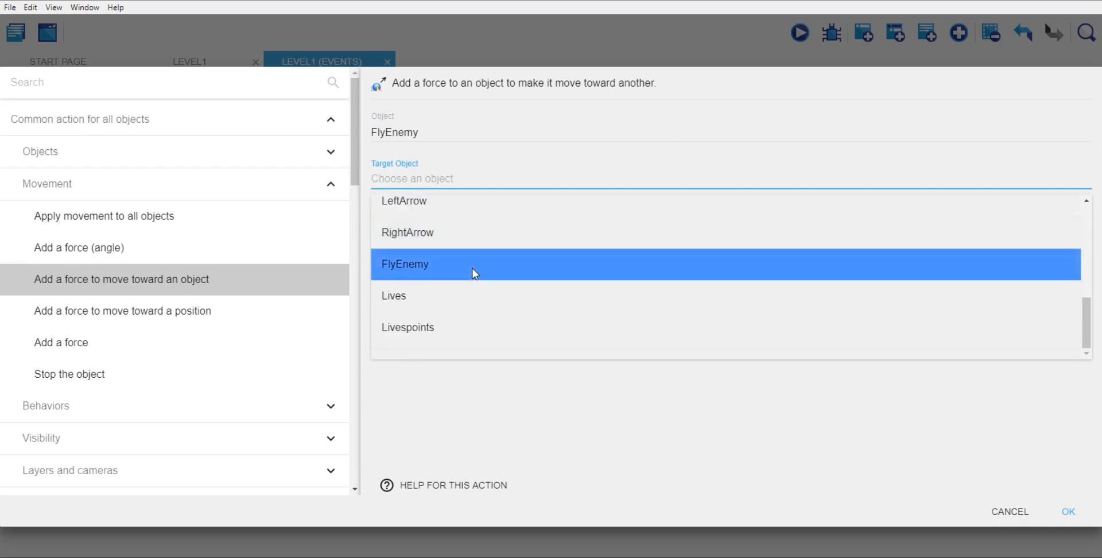
click(432, 233)
click(436, 225)
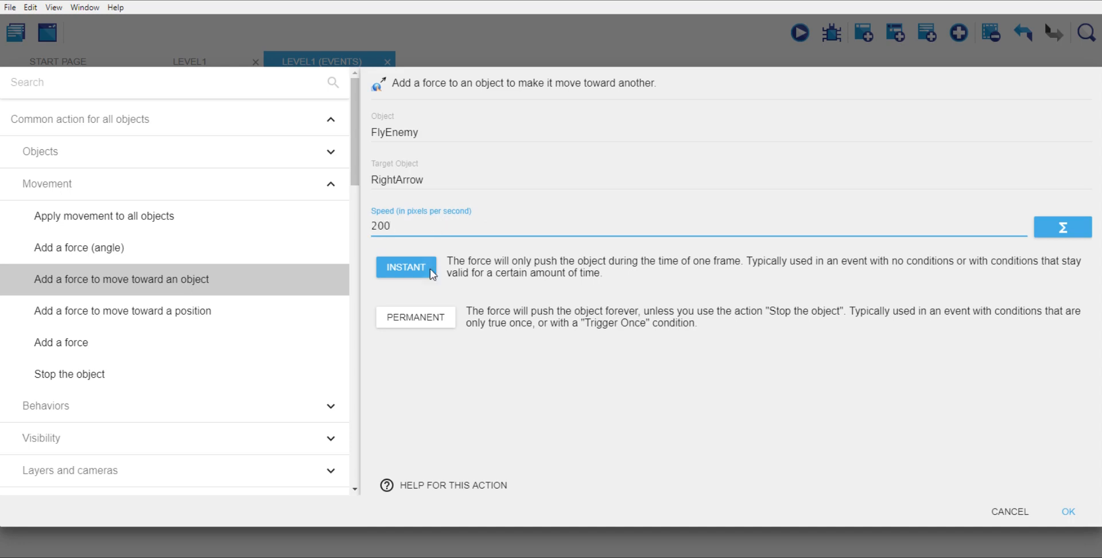
click(412, 319)
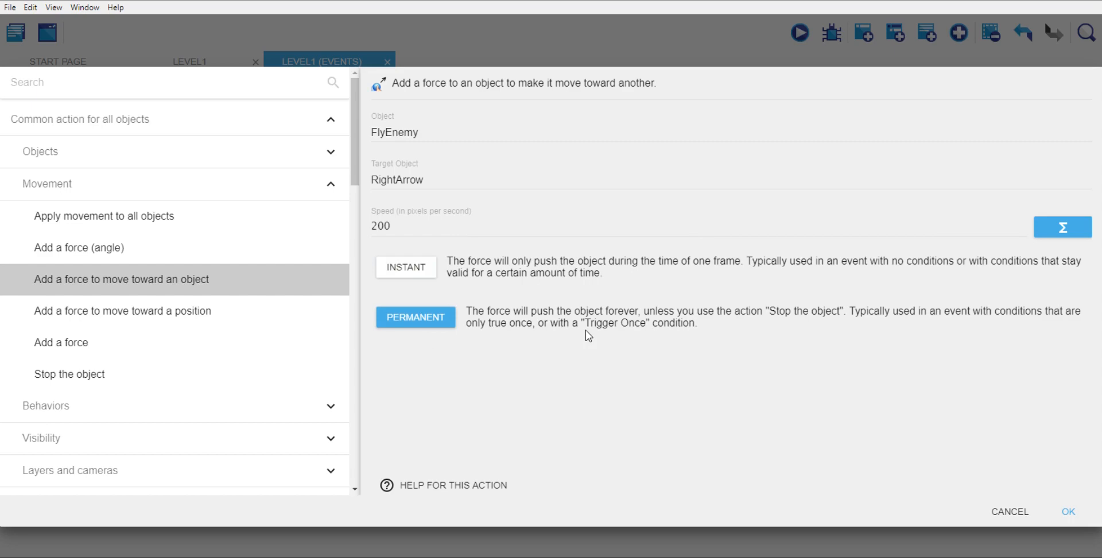
click(1069, 512)
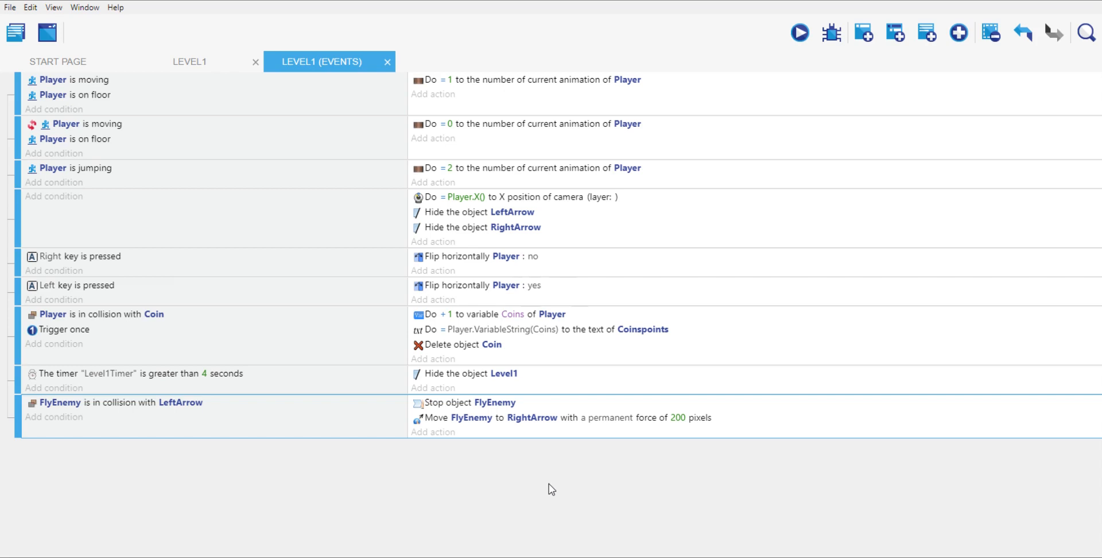
Step: Duplicate the FlyEnemy and LeftArrow collision event directly below the original
right_click(172, 424)
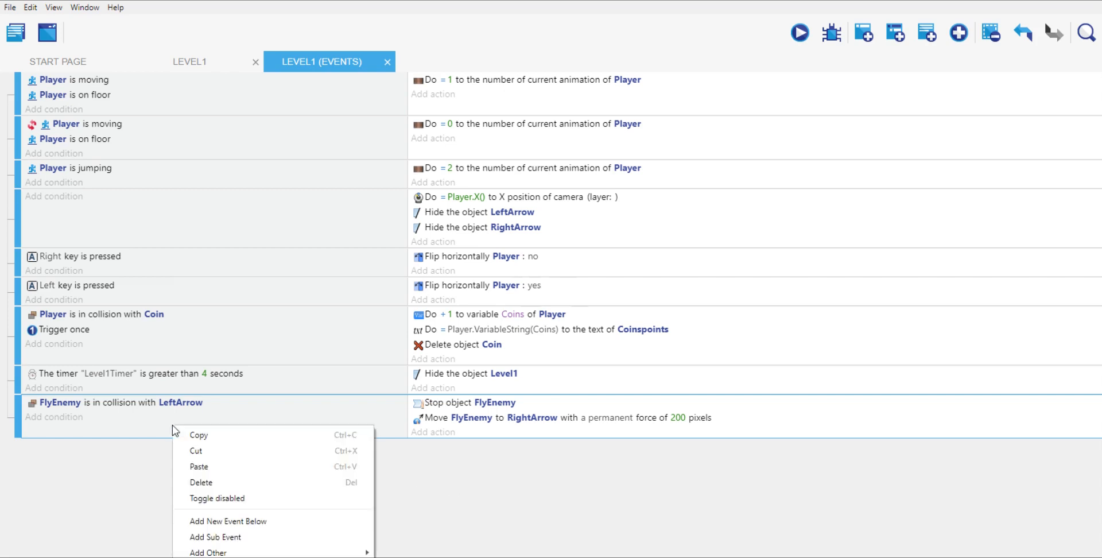
click(225, 438)
right_click(163, 440)
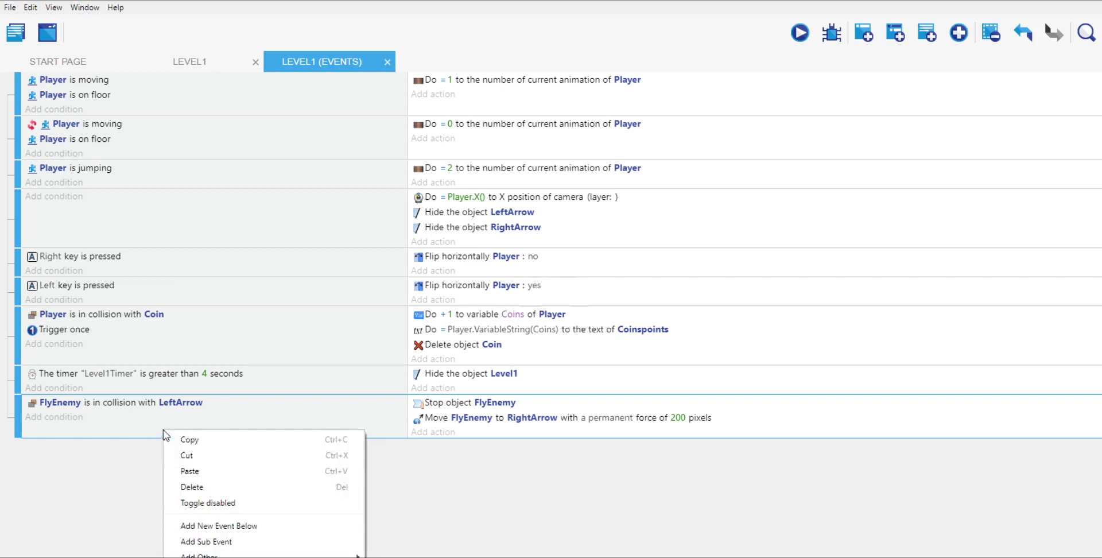
click(218, 472)
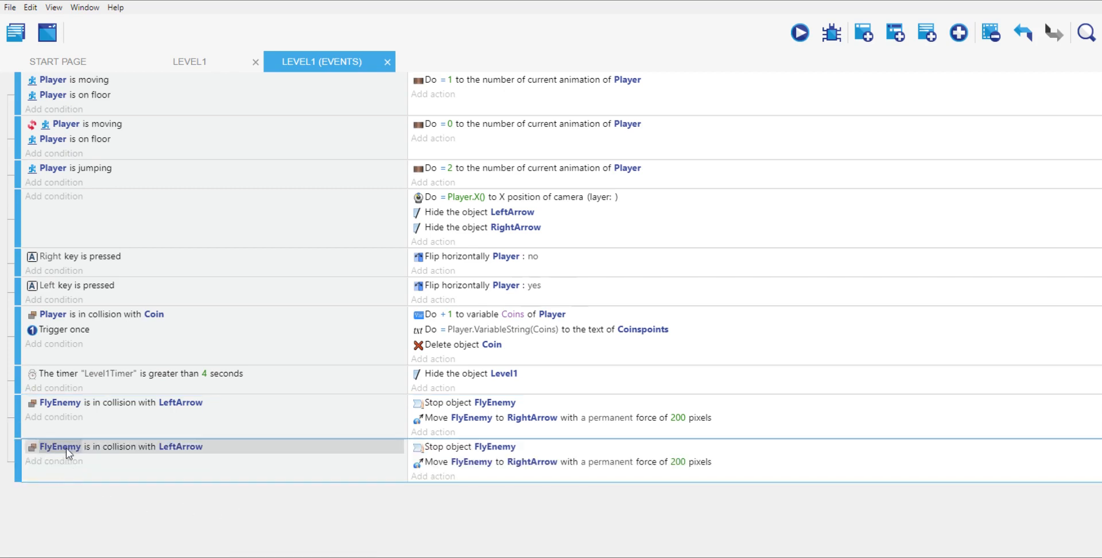
Step: Change the collision object in the duplicated event's condition to RightArrow
click(177, 450)
double_click(141, 486)
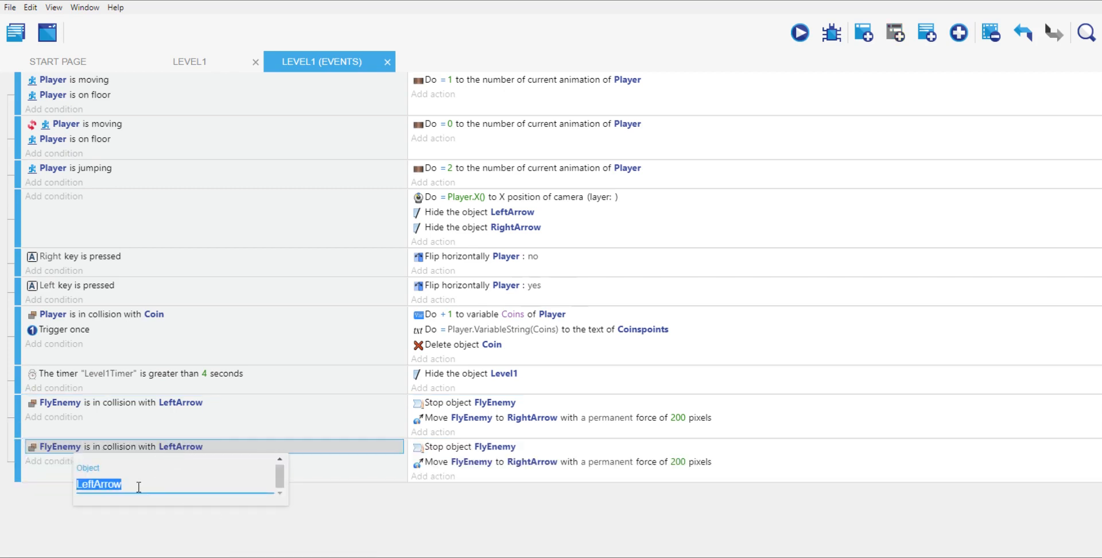
text(righ)
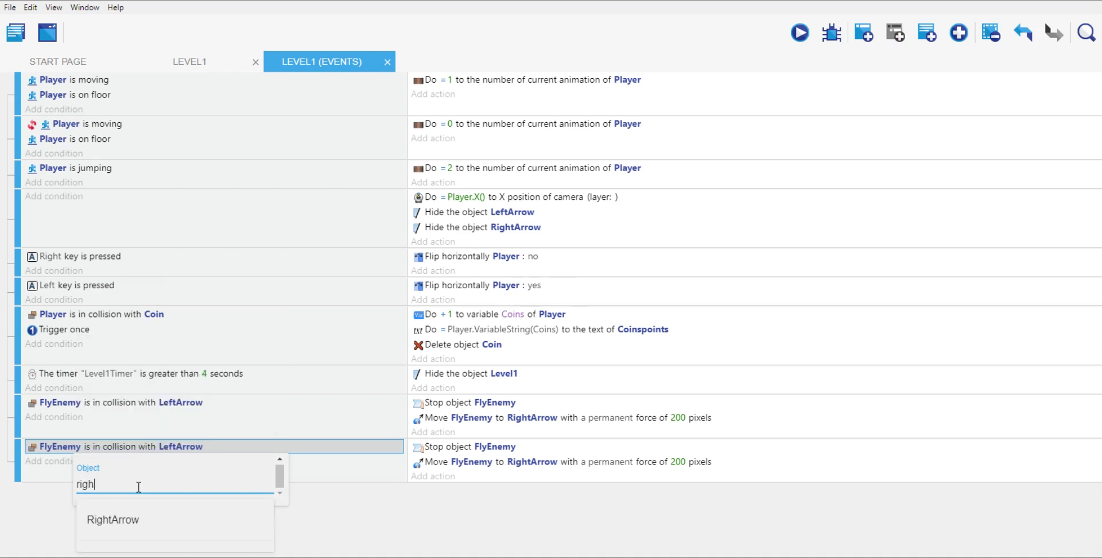
click(144, 533)
click(358, 504)
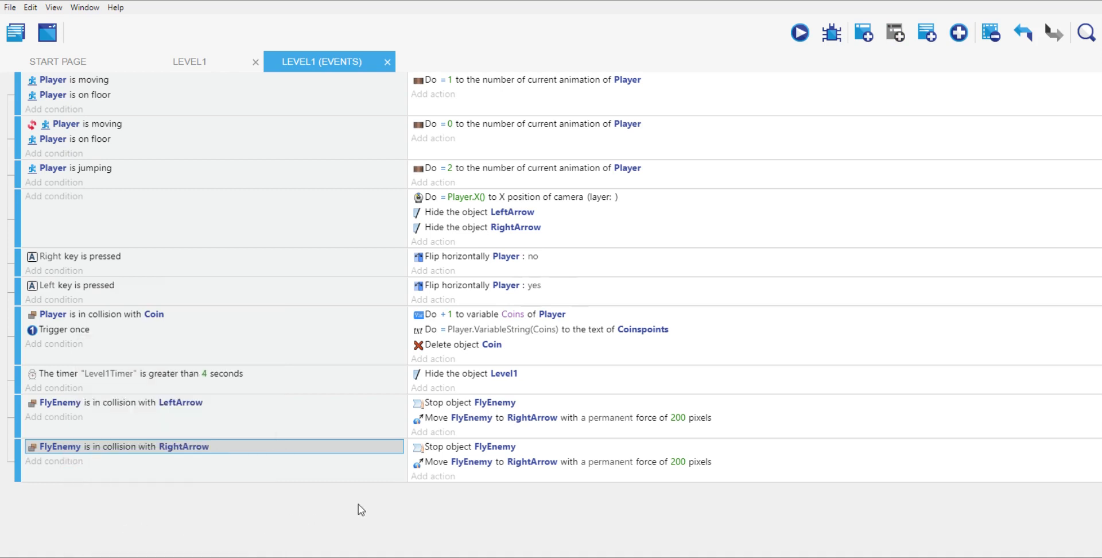
Step: Set the target of the duplicated event's move action to LeftArrow and return to the Level1 scene
click(532, 463)
double_click(496, 501)
text(l)
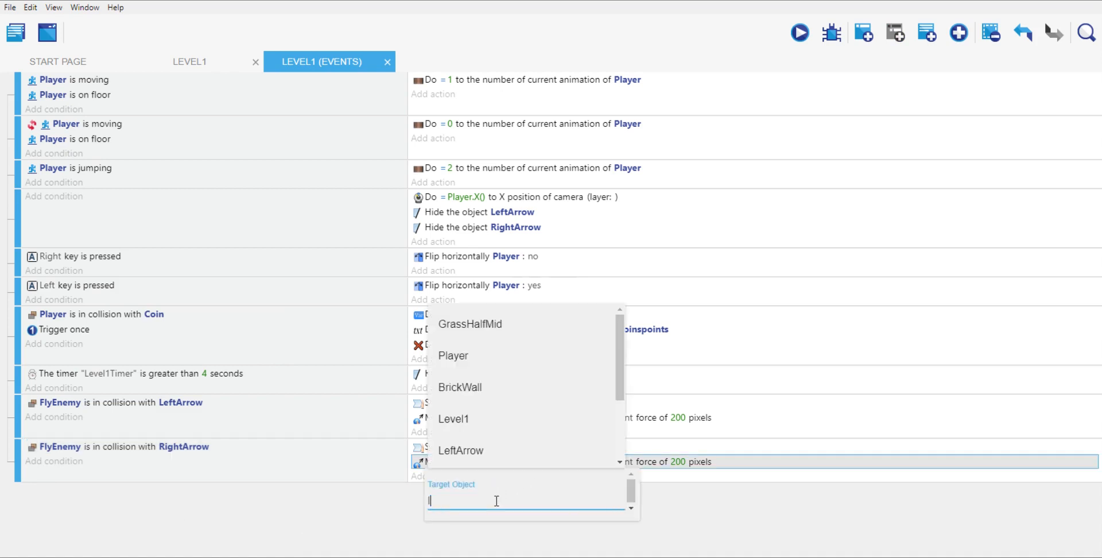
text(eft)
click(474, 436)
click(377, 514)
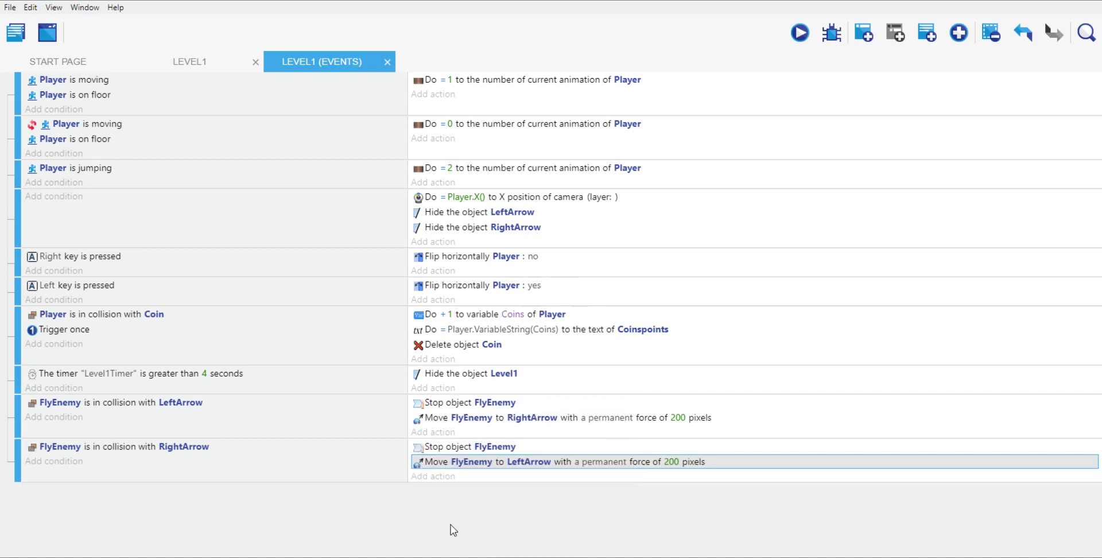
click(180, 63)
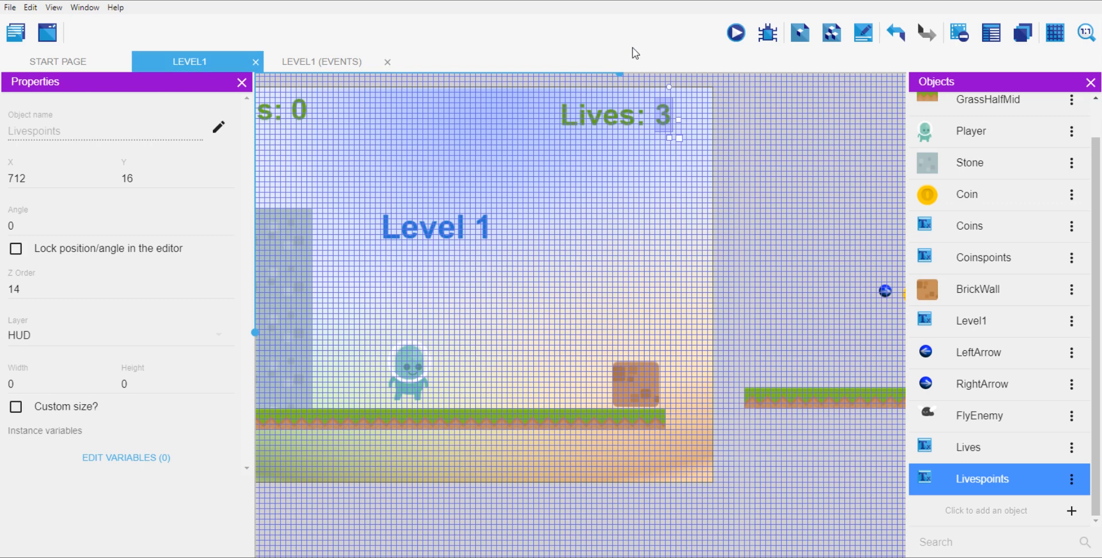
Step: Preview Level1, moving the player over the brick wall to watch the FlyEnemy patrol, and close the preview
click(735, 34)
key(Right)
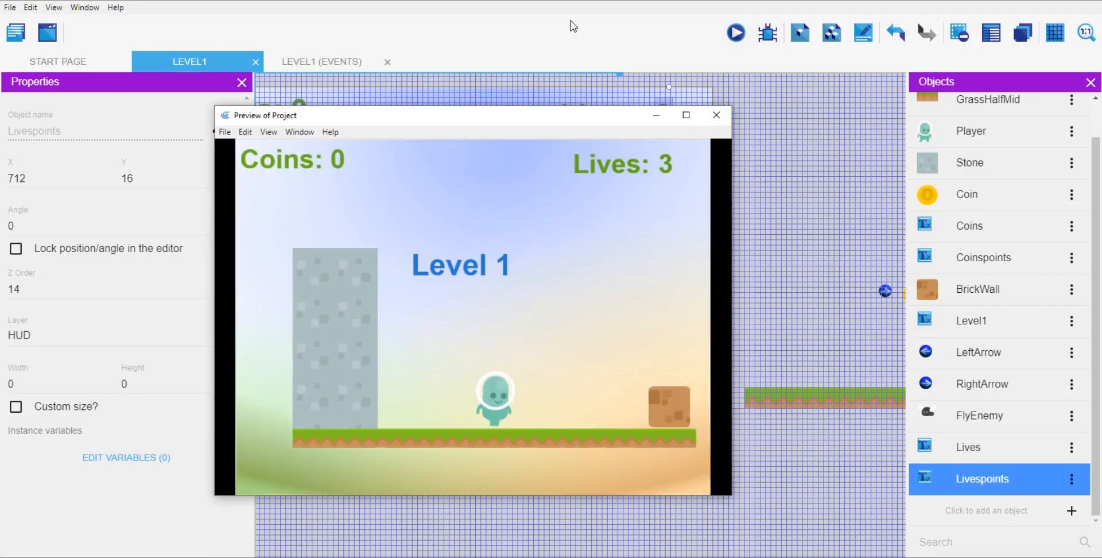
key(space)
key(space)
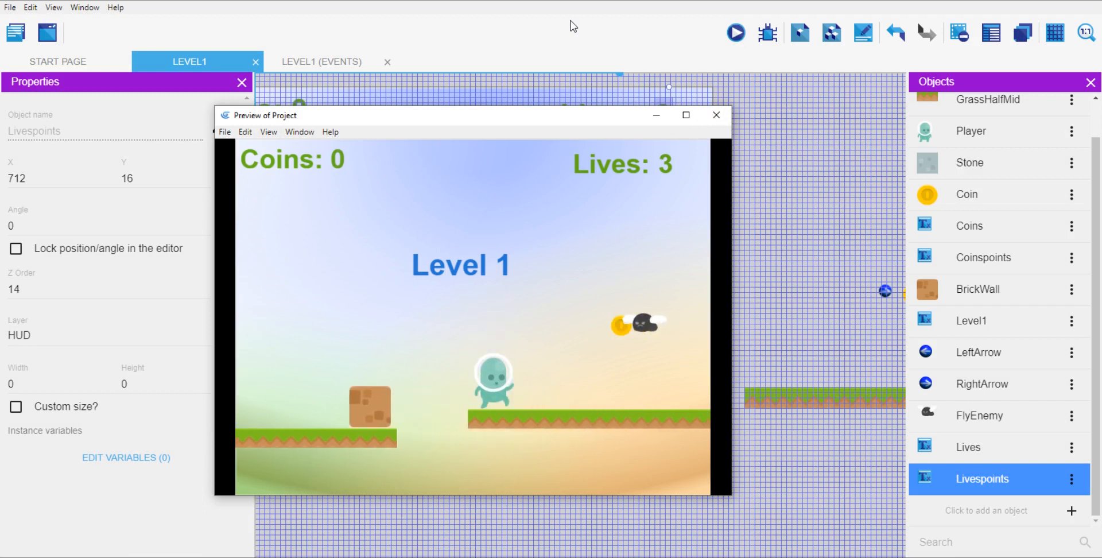
key(Right)
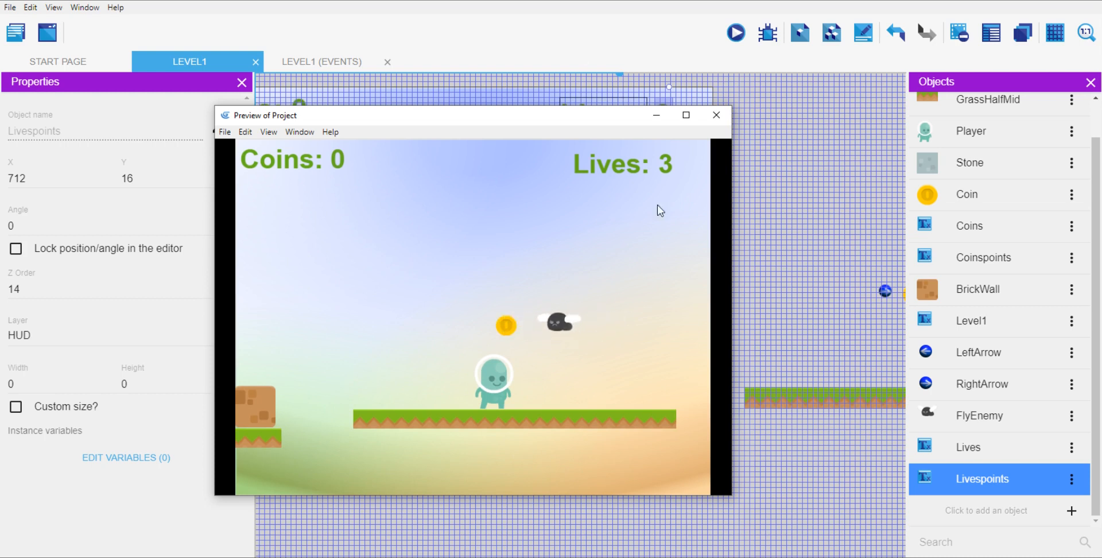
click(715, 122)
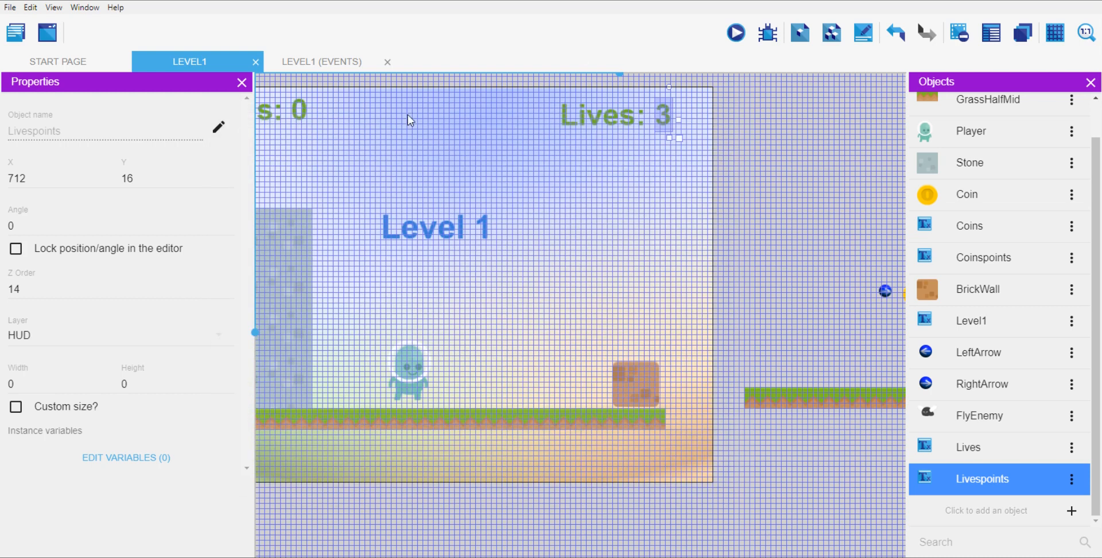
Step: Add a Flip horizontally action for FlyEnemy with flipping set to No to the LeftArrow collision event in the Level1 events
click(322, 64)
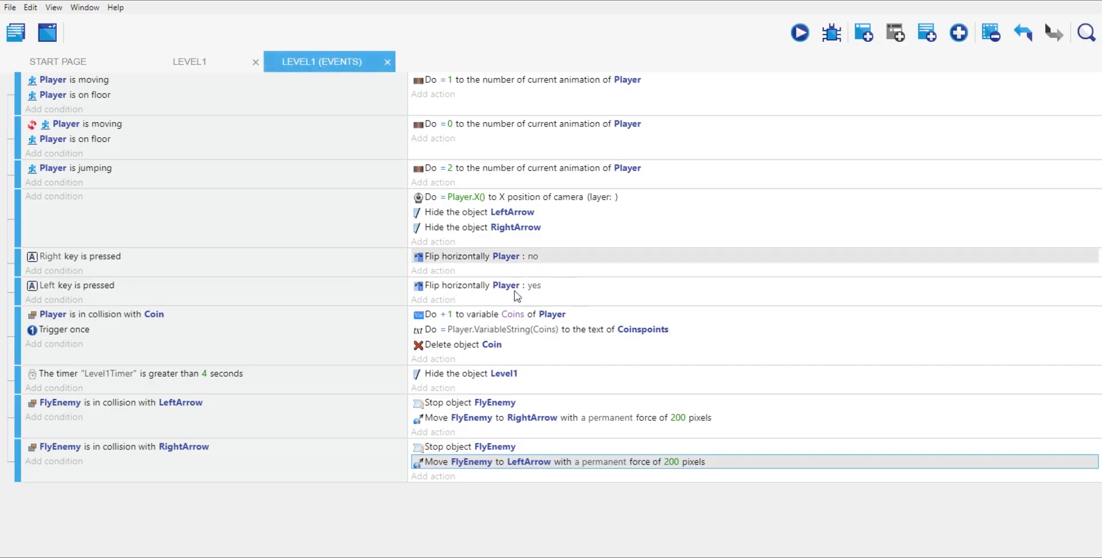
click(435, 432)
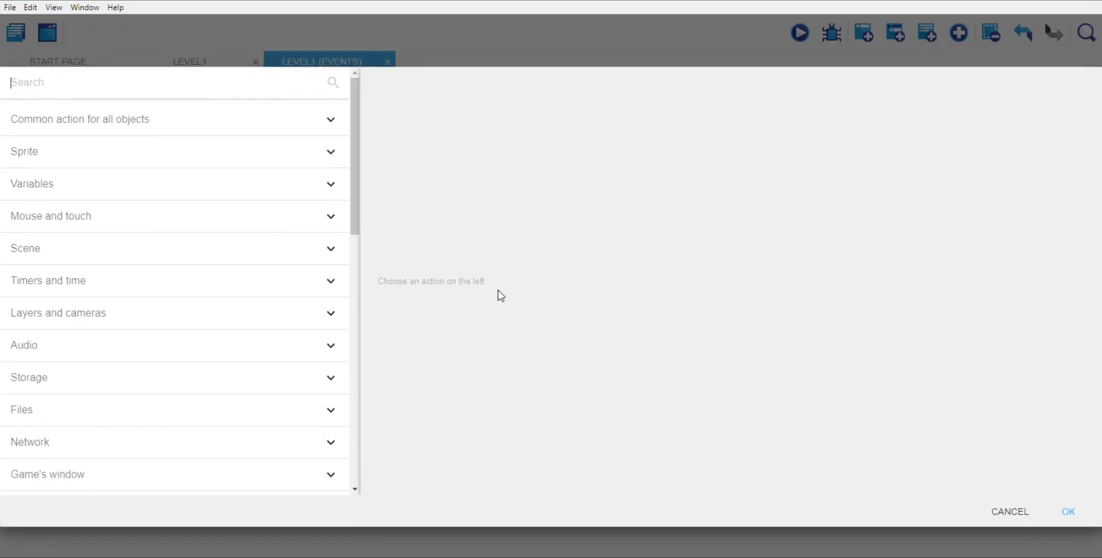
text(flip)
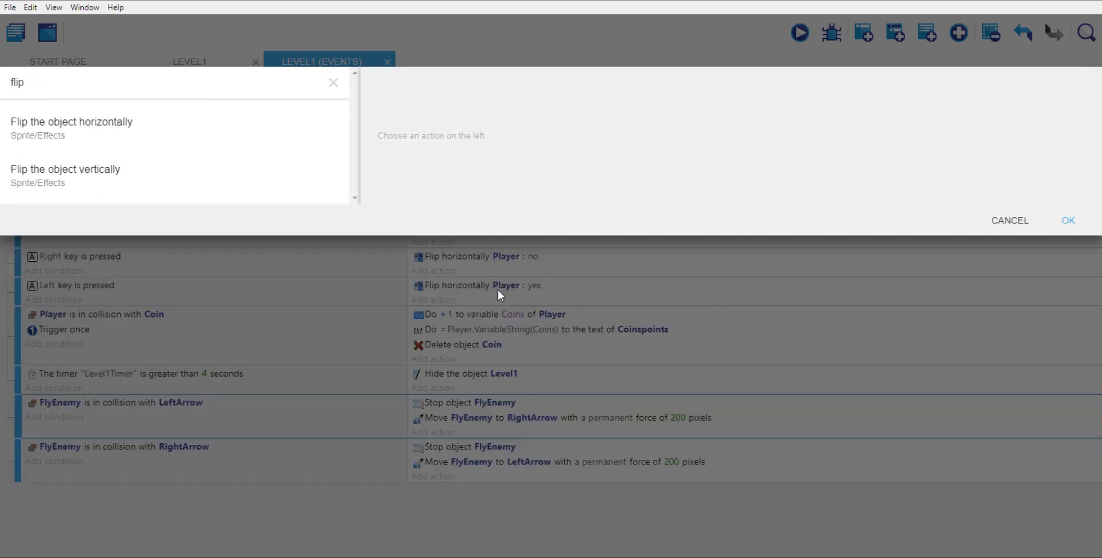
click(90, 137)
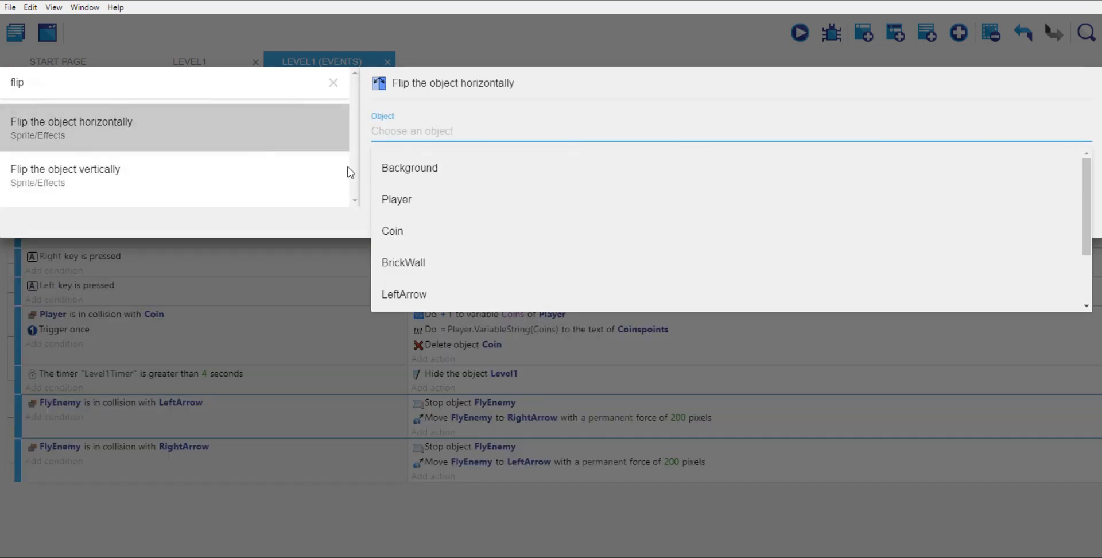
scroll(560, 200, down, 3)
click(412, 283)
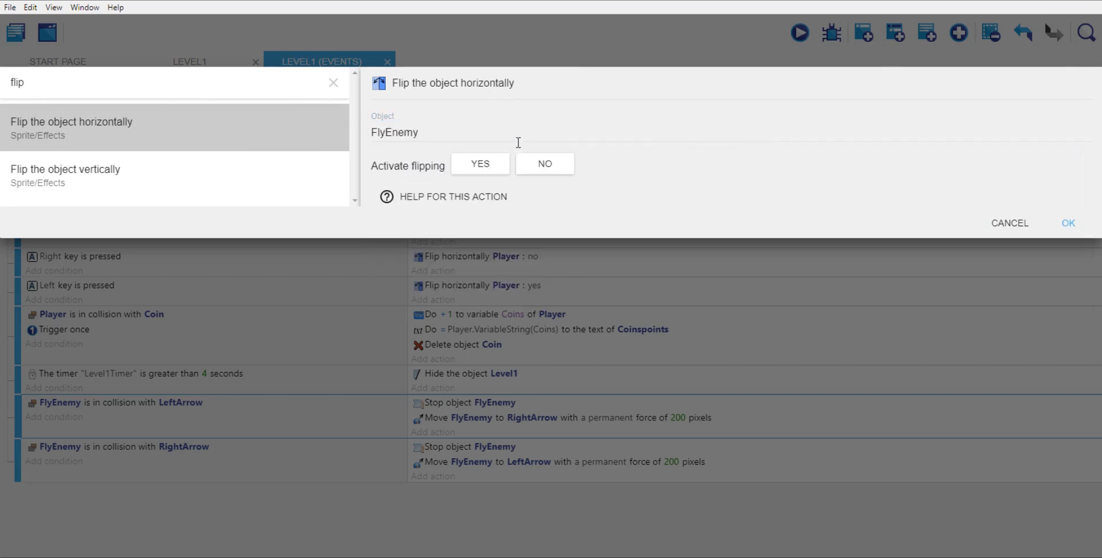
click(558, 167)
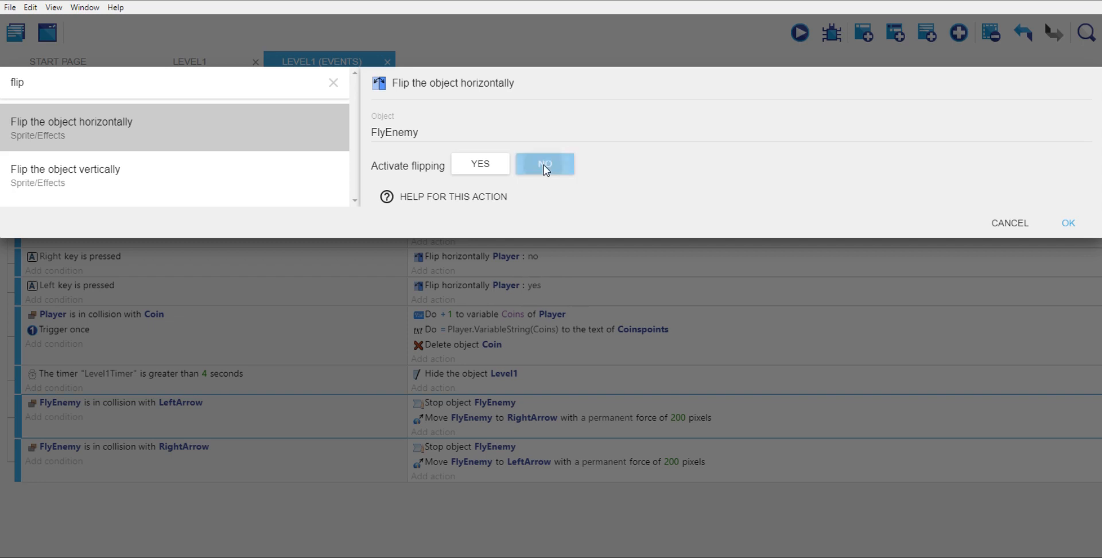
click(1063, 224)
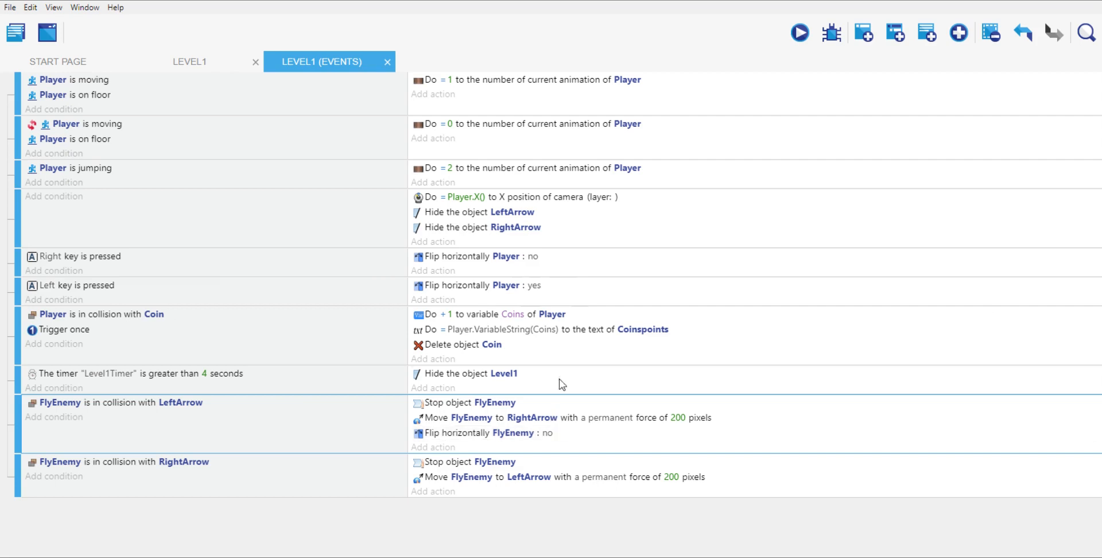
Step: Add a Flip horizontally action for FlyEnemy with flipping set to Yes to the RightArrow collision event
click(432, 492)
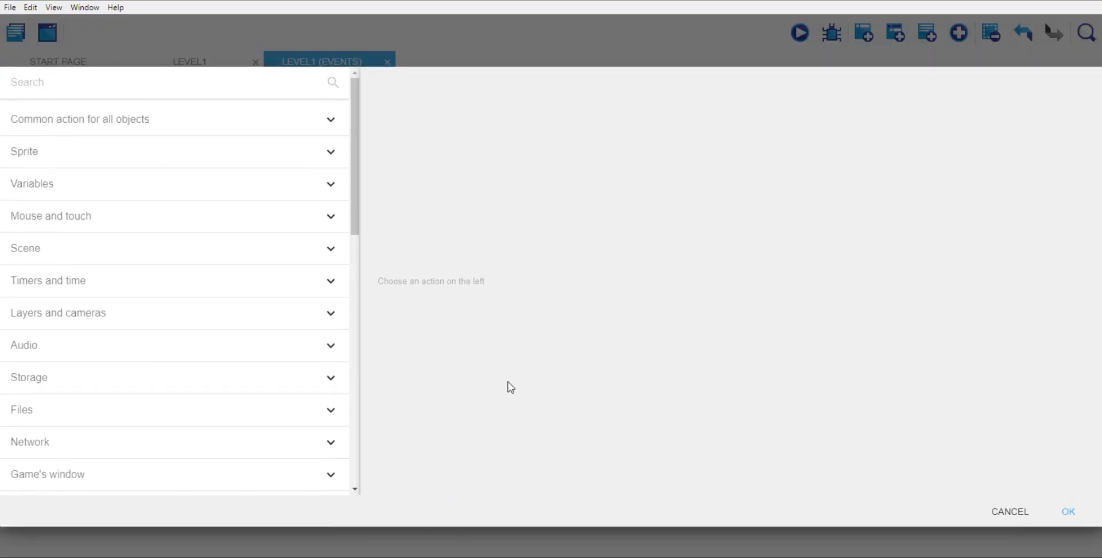
text(flip)
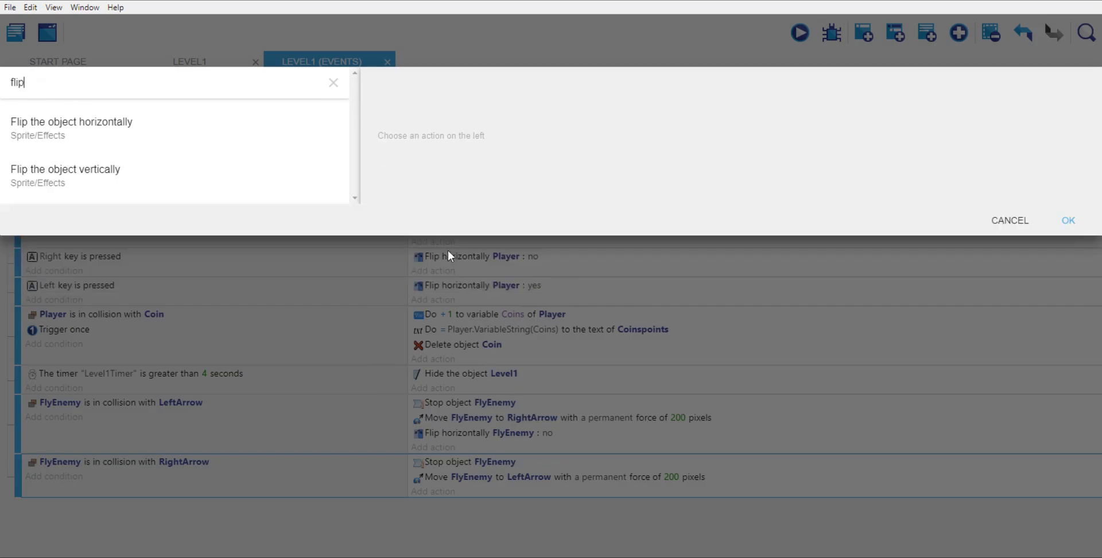
click(97, 142)
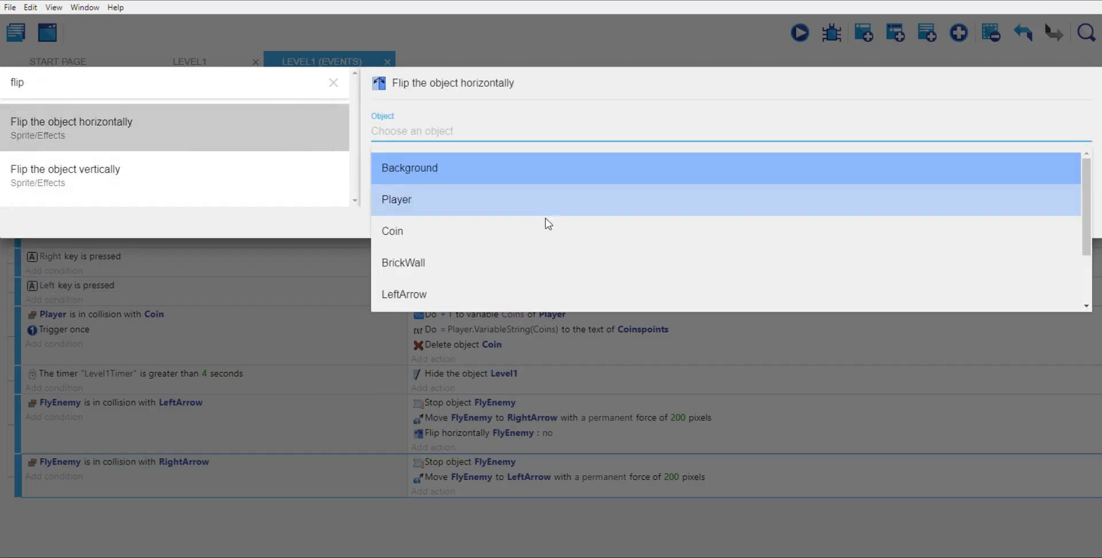
scroll(548, 221, down, 2)
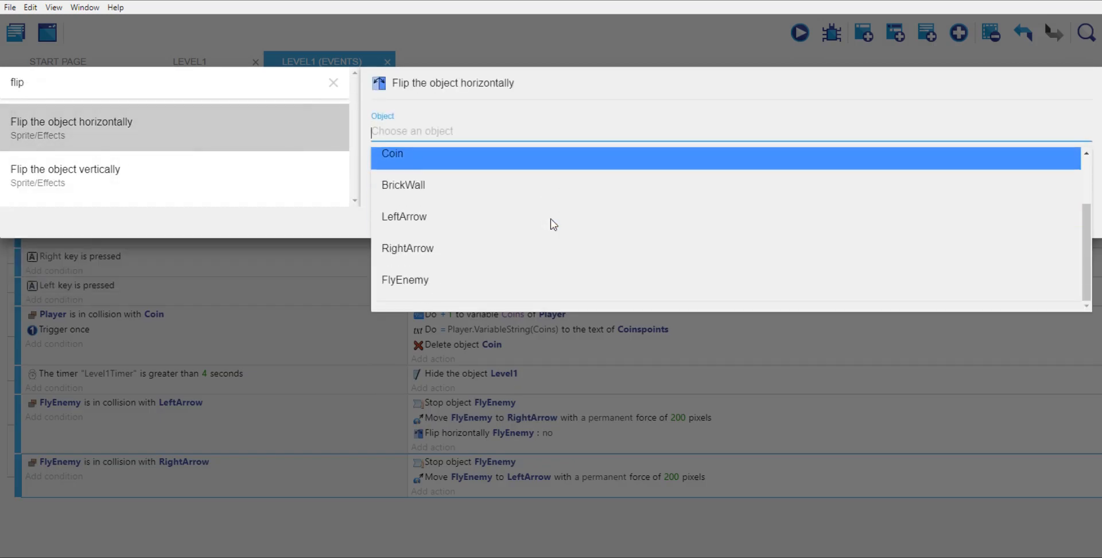
click(410, 280)
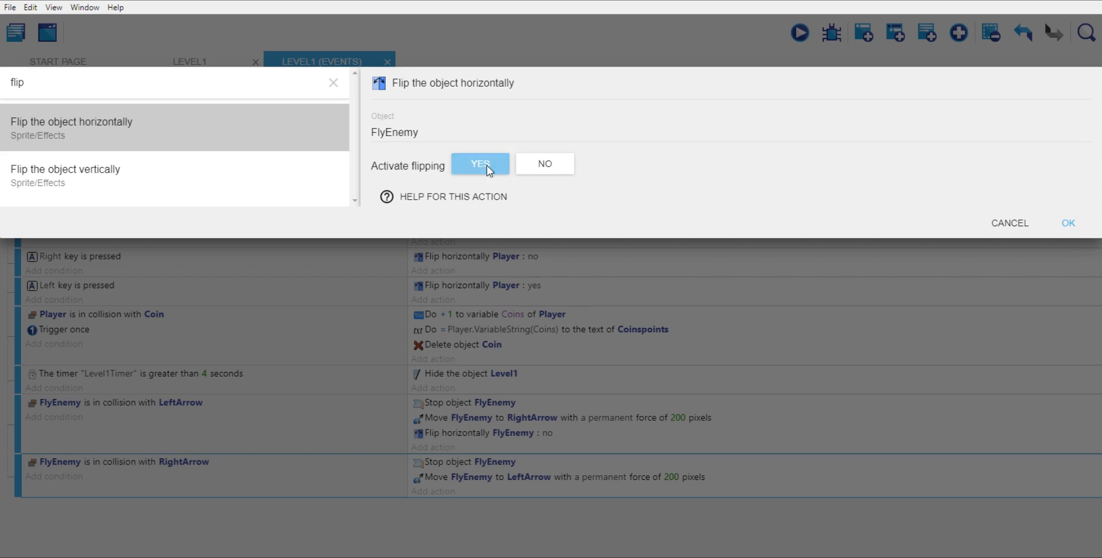
click(1066, 225)
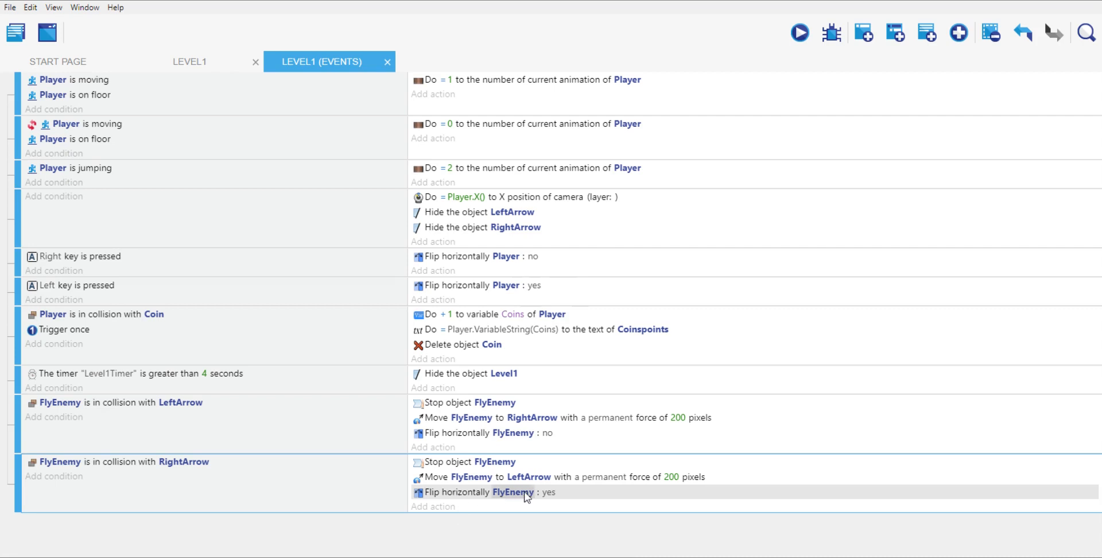
Step: Preview the Level1 scene again, moving the player near the FlyEnemy to check its flipping, and close the preview
click(195, 64)
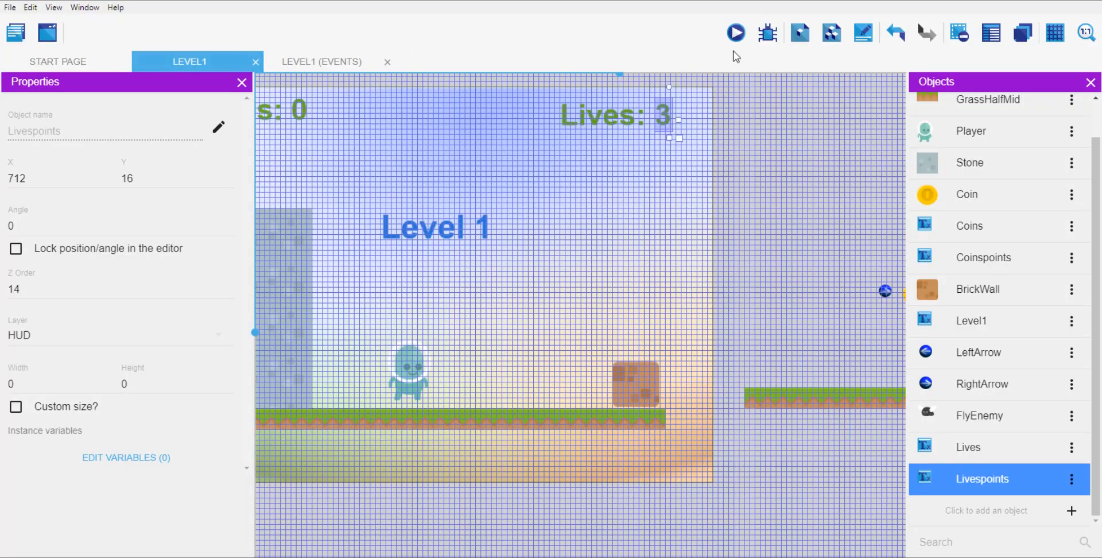
click(734, 35)
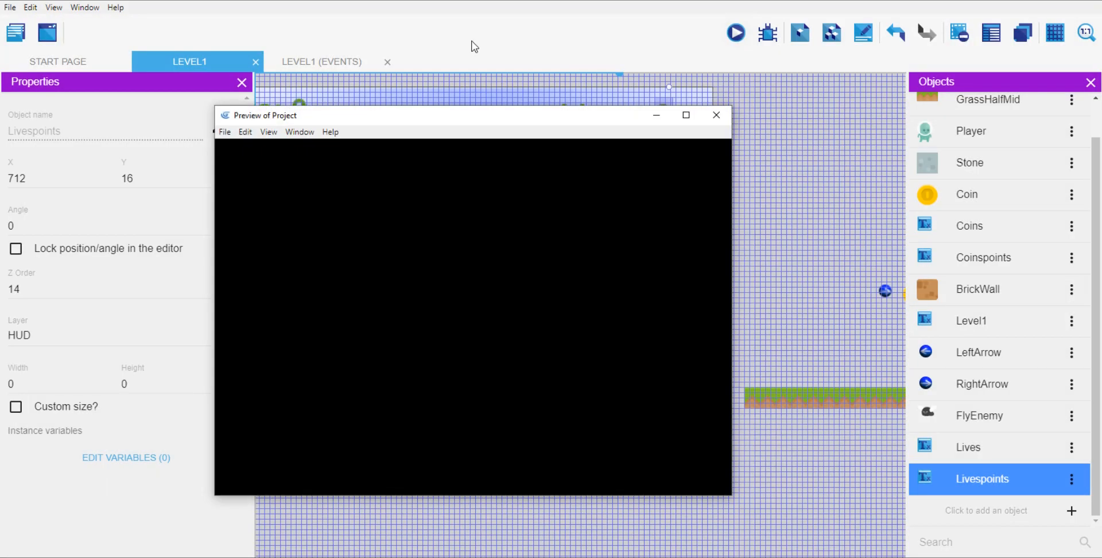
key(Right)
key(space)
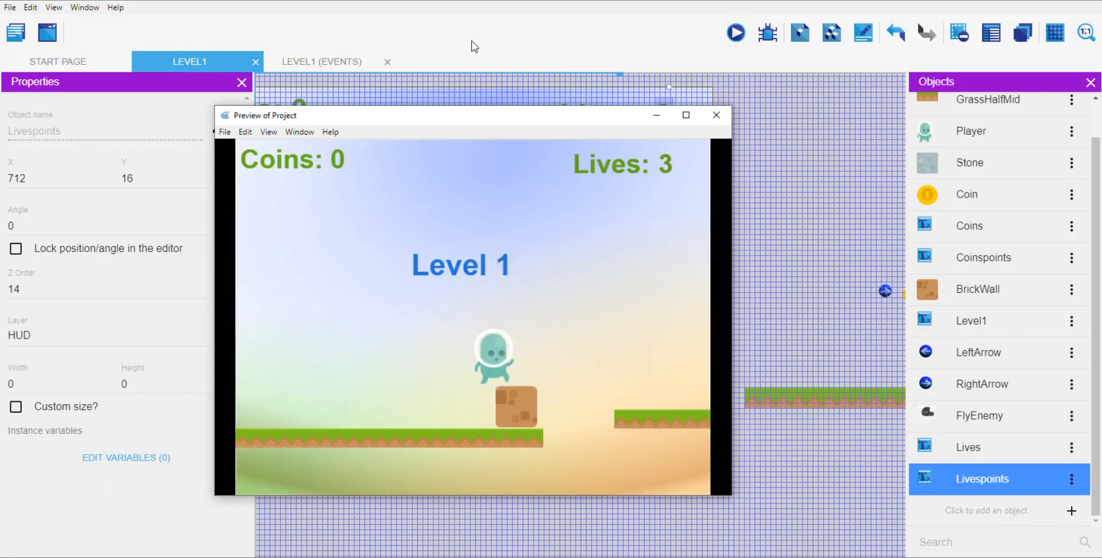
key(Right)
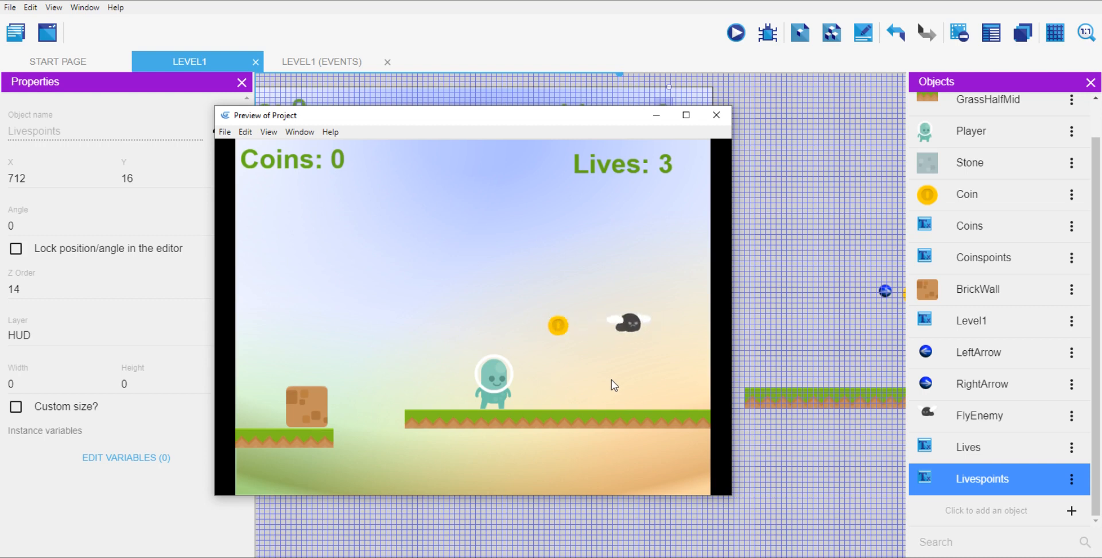
click(714, 117)
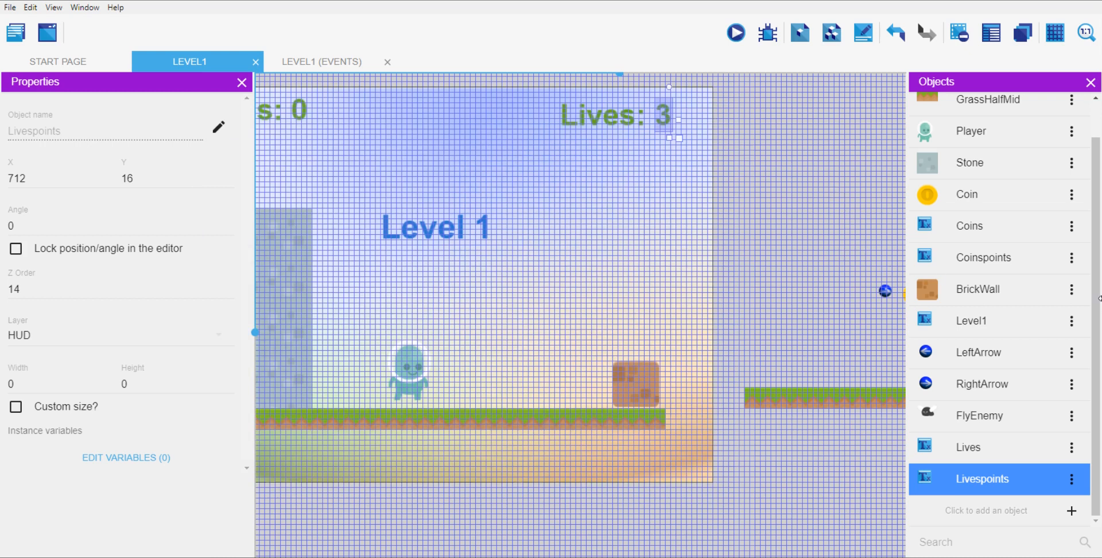
Step: Add an object variable named Lives with the value 3 to the Player object and apply it
drag(1097, 303, 1096, 273)
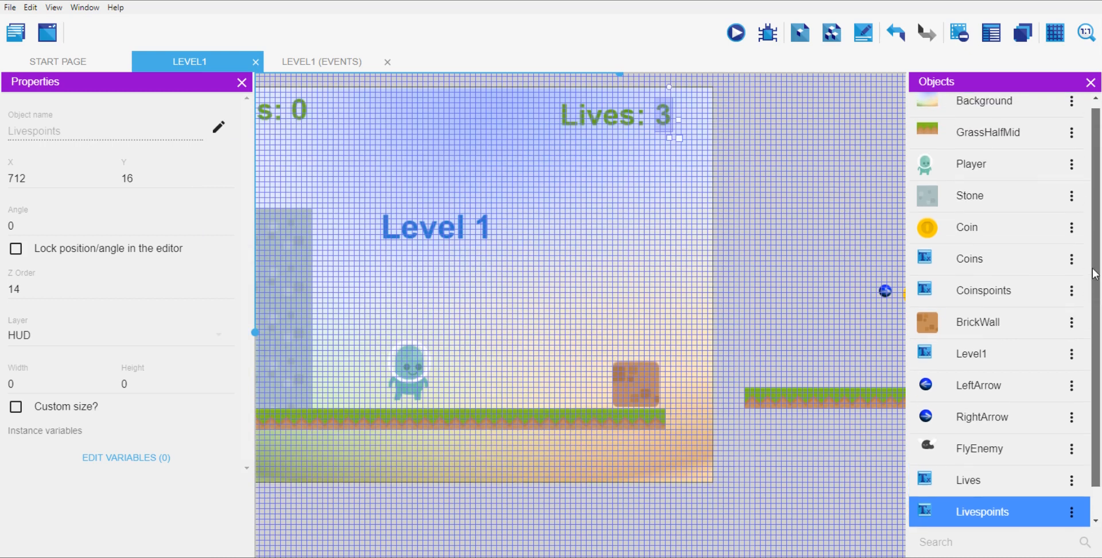
click(1071, 165)
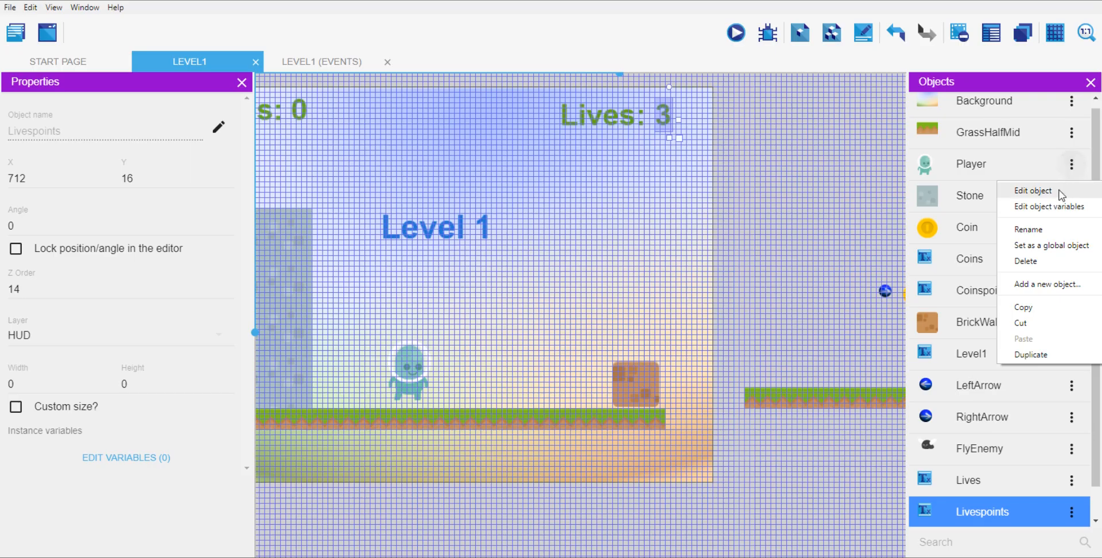
click(1048, 213)
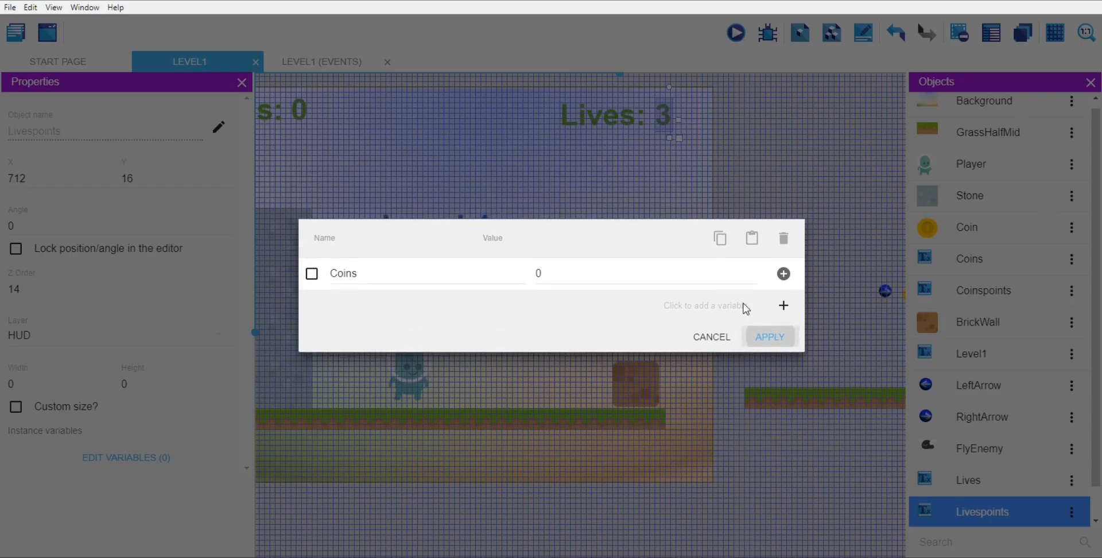
click(783, 308)
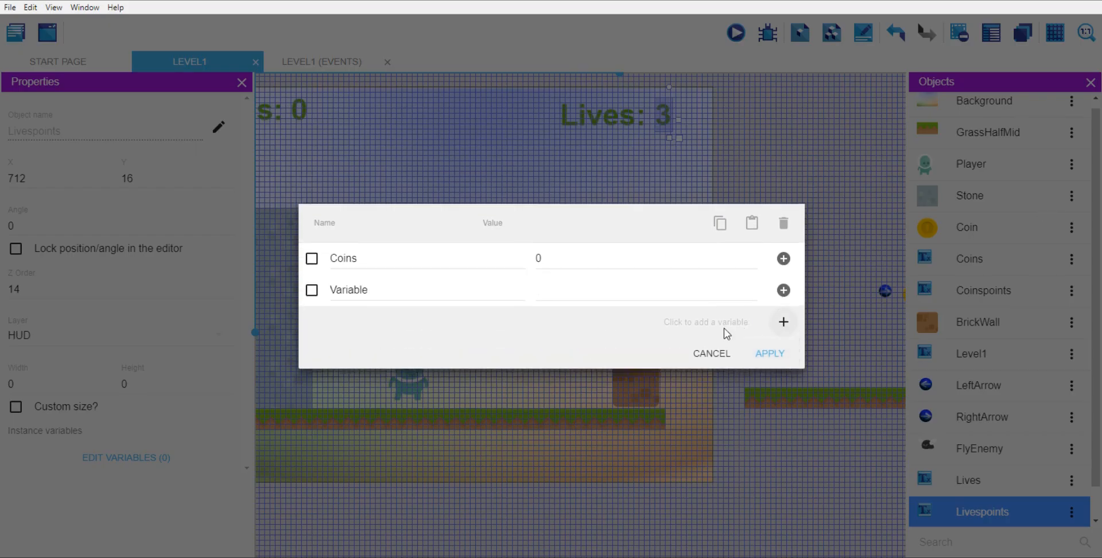
double_click(380, 289)
text(Lives)
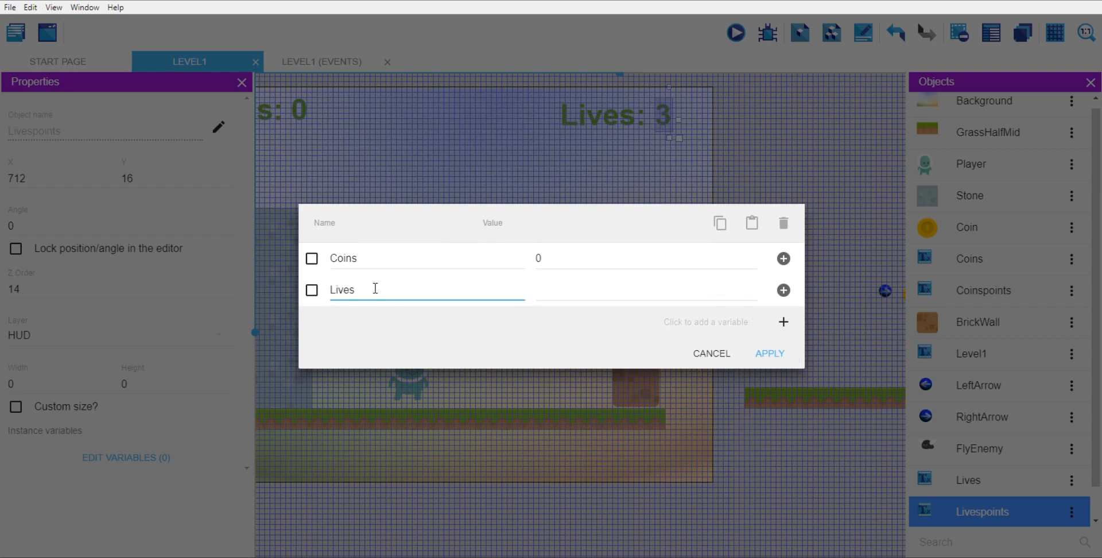
click(567, 288)
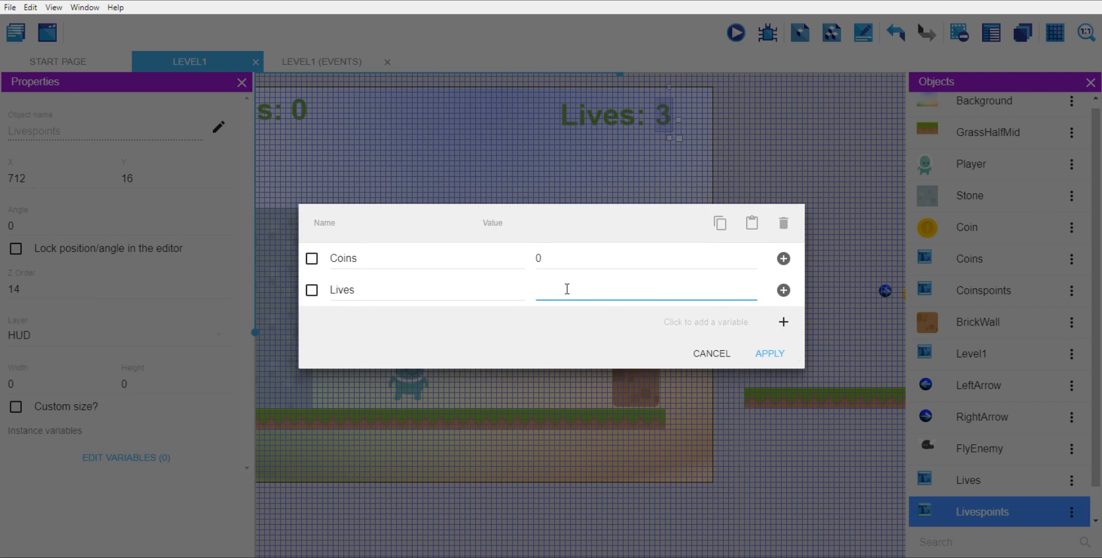
click(550, 332)
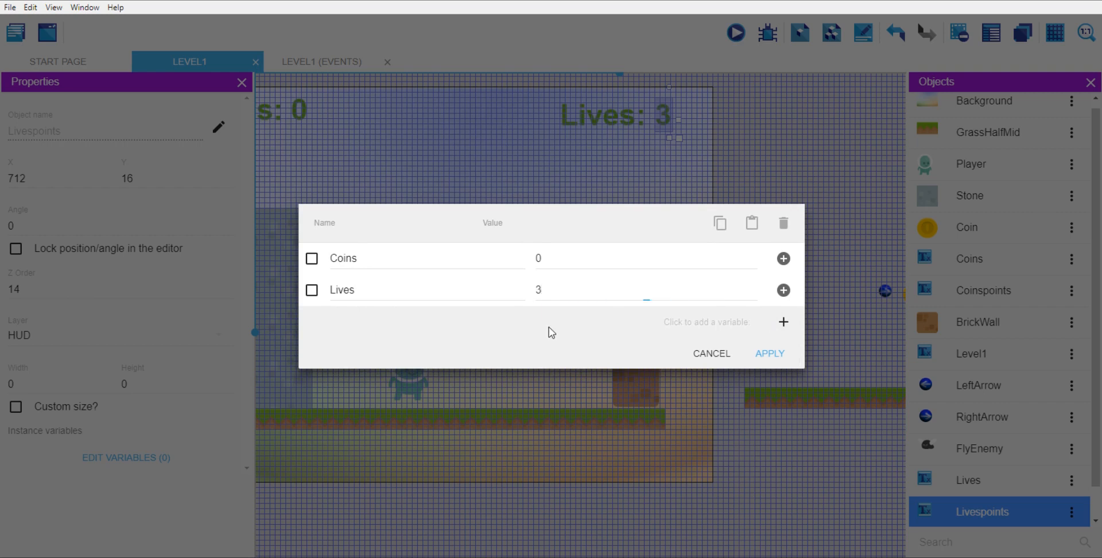
click(769, 355)
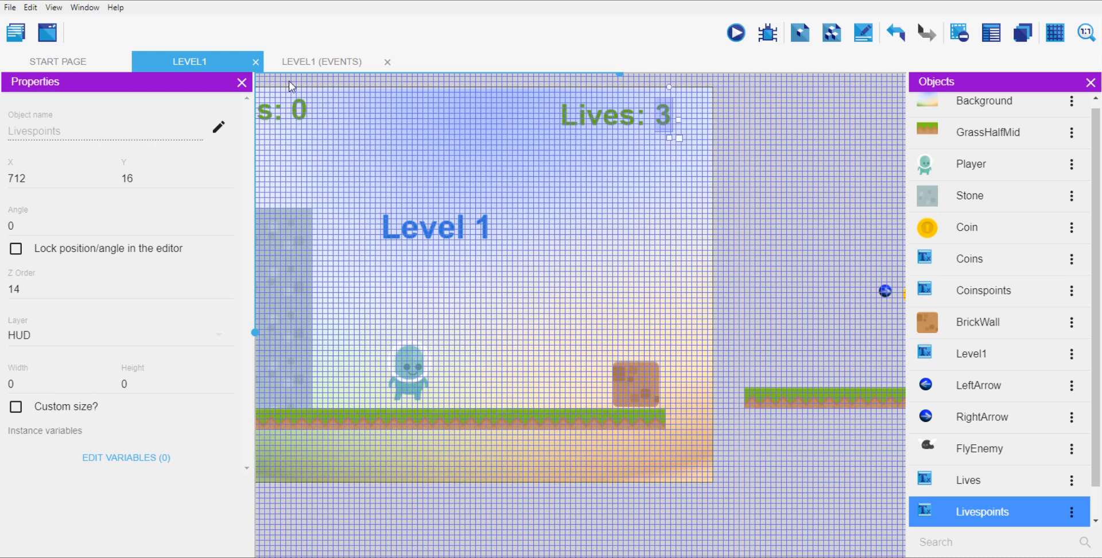
Step: Add a new event to the Level1 events with a Collision condition between FlyEnemy and Player
click(325, 64)
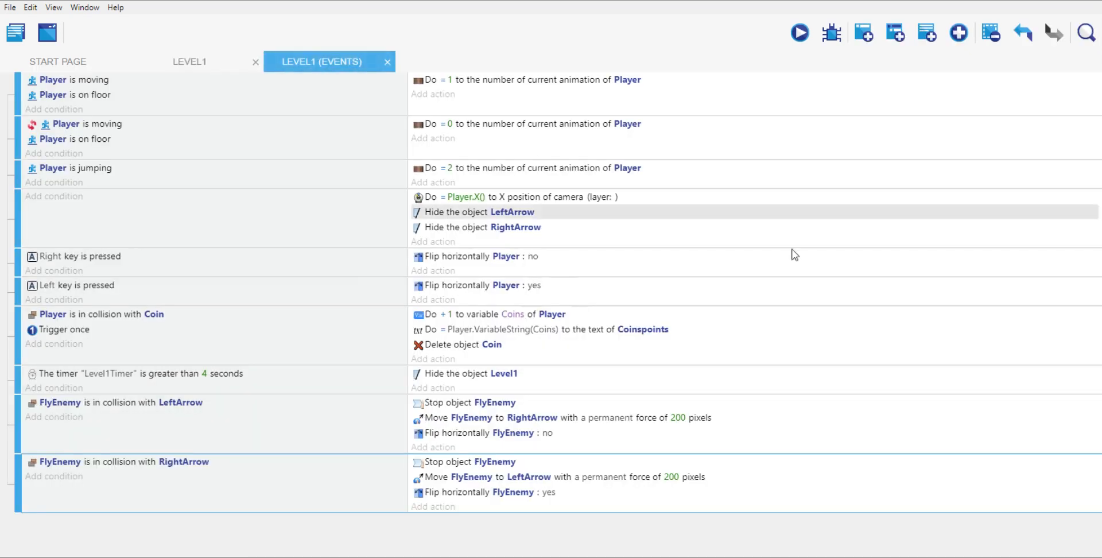
click(864, 35)
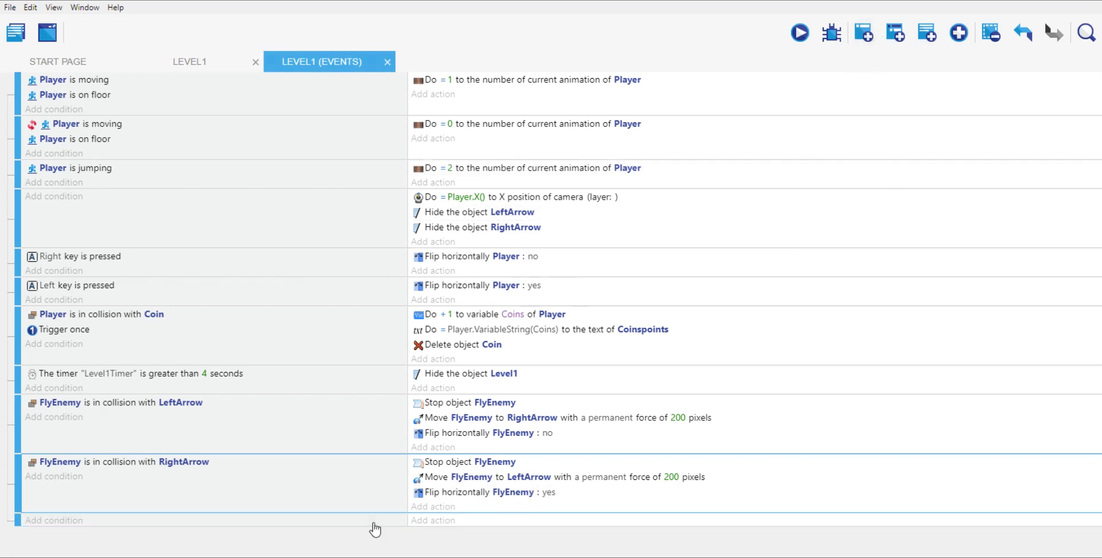
click(50, 522)
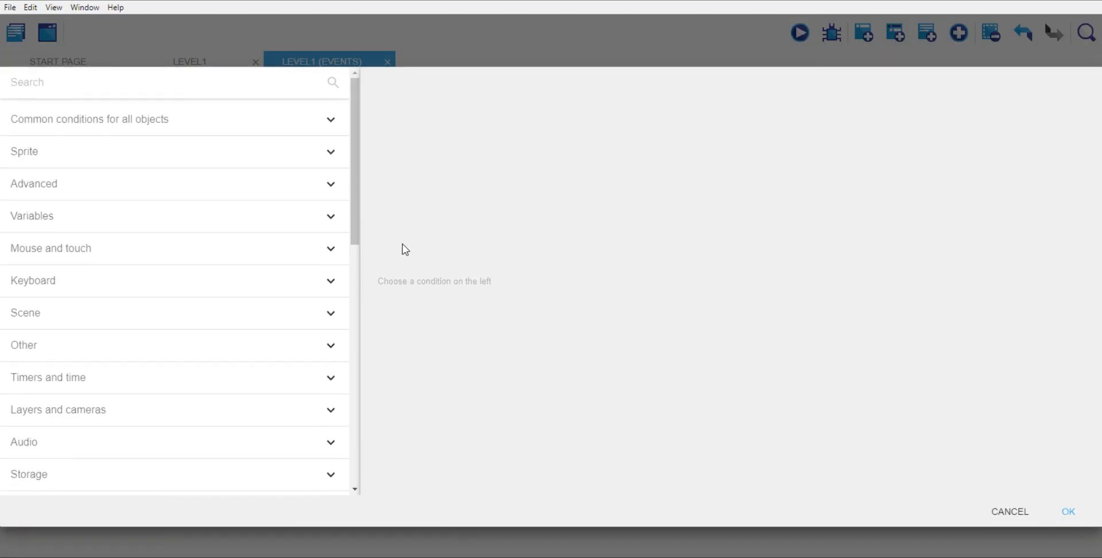
text(coll)
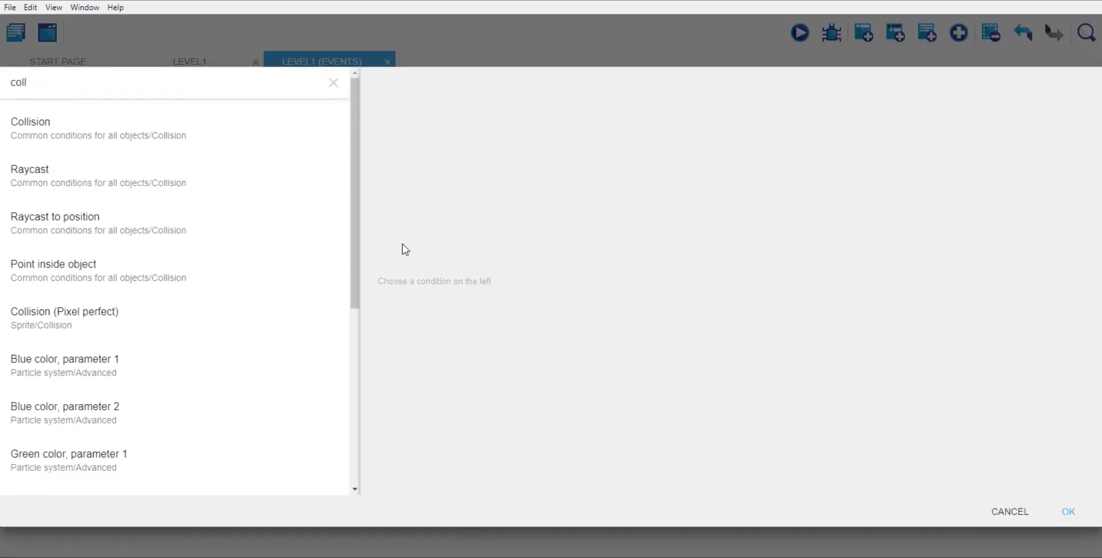
click(86, 133)
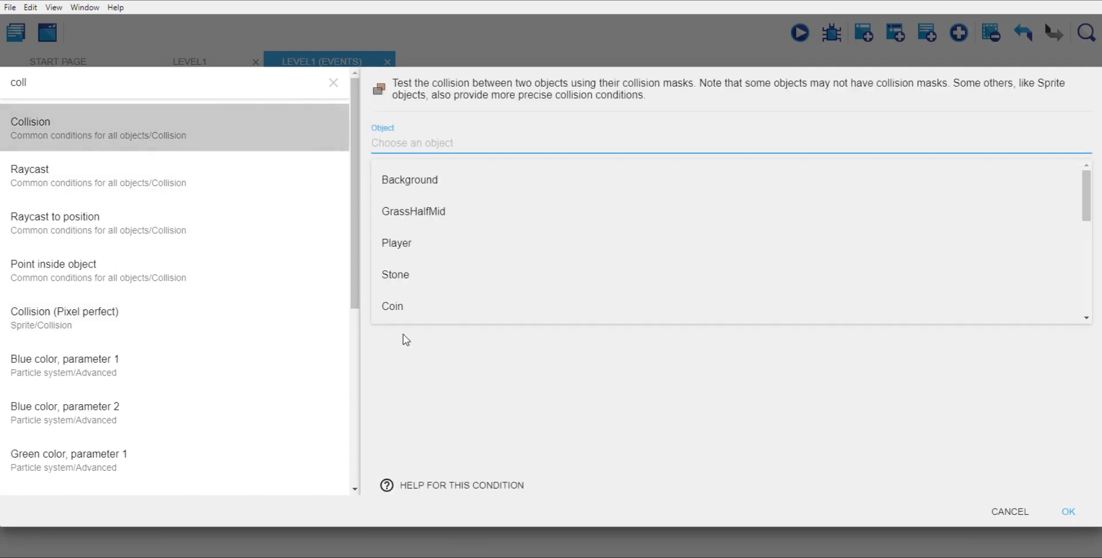
scroll(522, 246, down, 5)
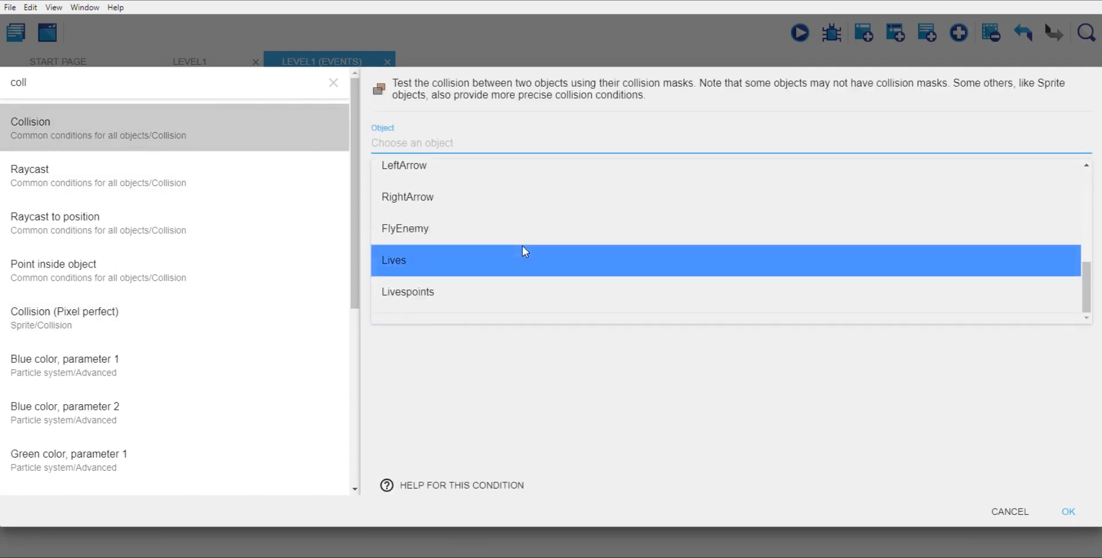
click(411, 227)
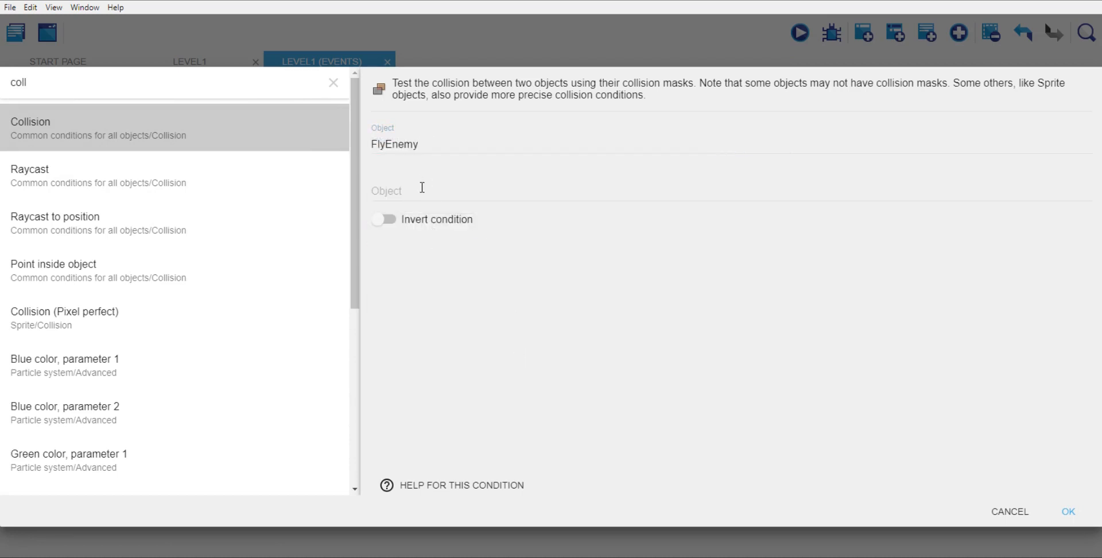
click(421, 190)
click(425, 293)
click(1068, 512)
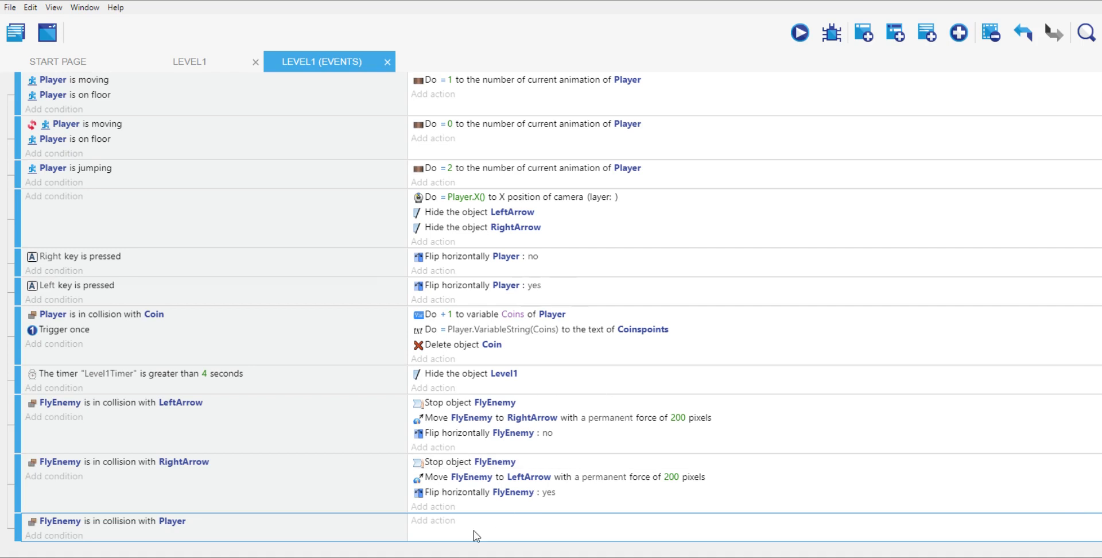
Step: Add an action to the FlyEnemy–Player collision event that subtracts 1 from the Player's Lives variable
click(427, 524)
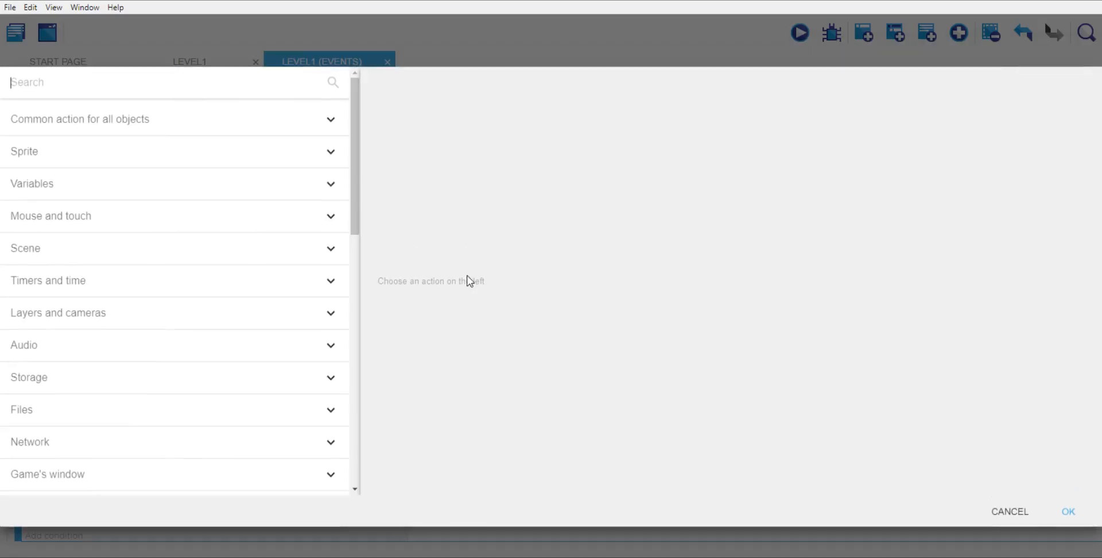
click(215, 131)
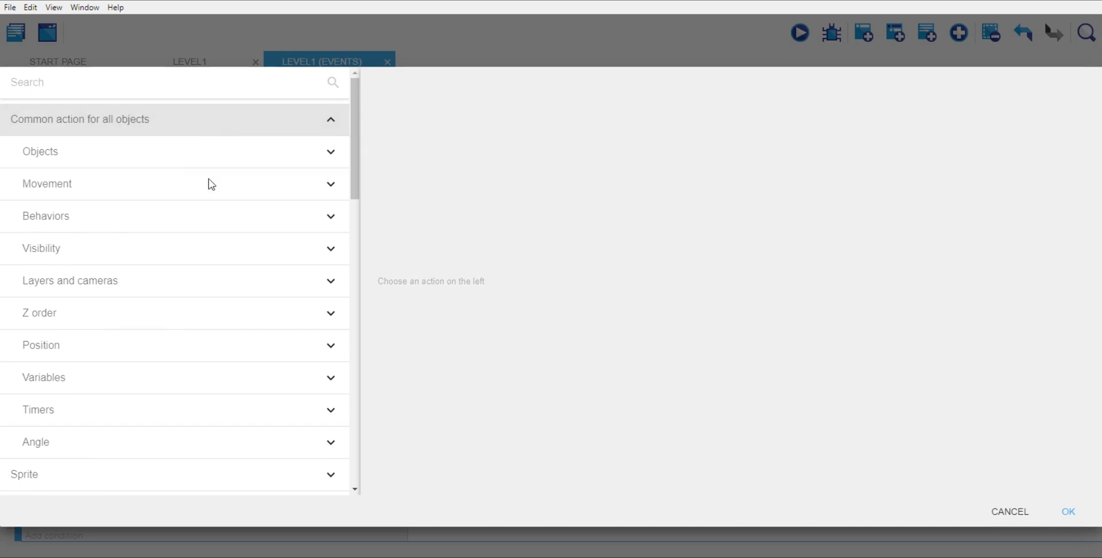
click(159, 386)
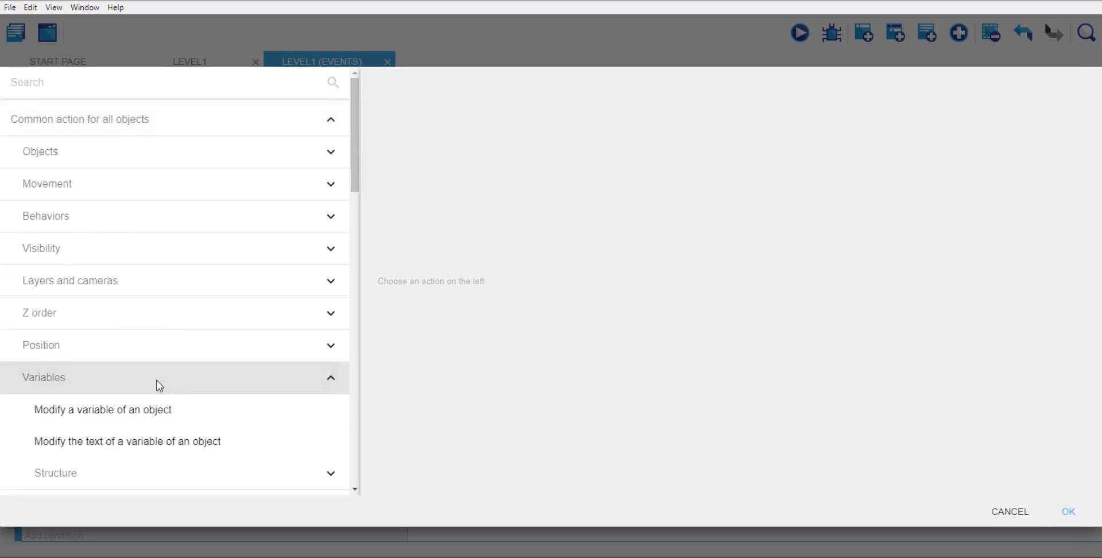
click(150, 411)
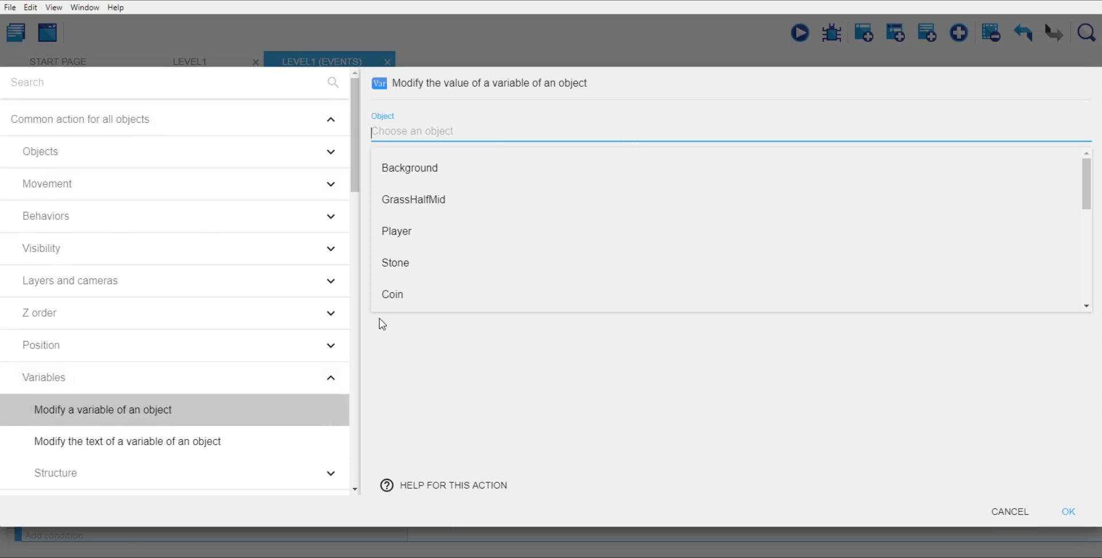
click(447, 236)
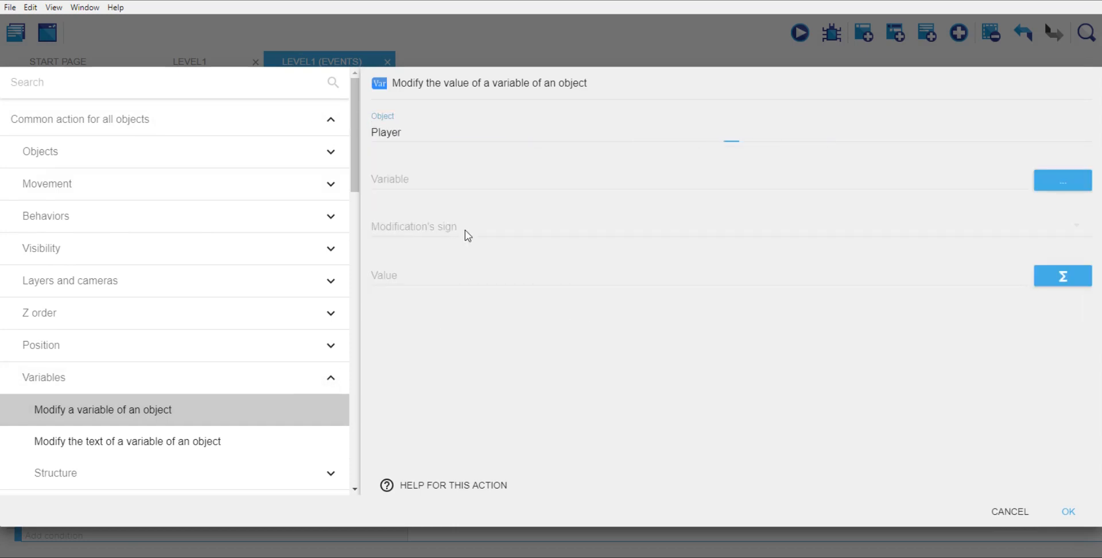
click(437, 174)
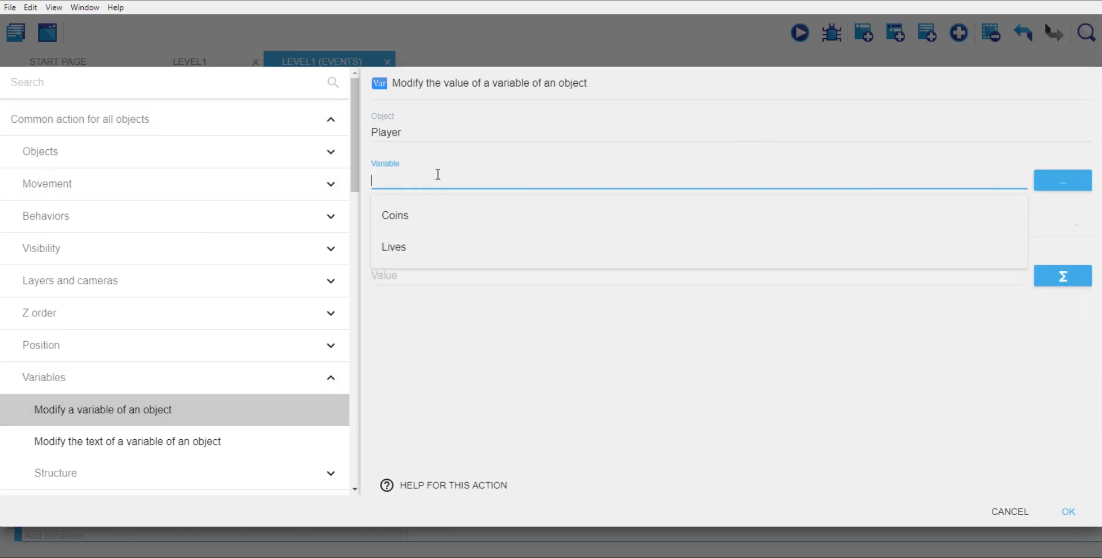
click(428, 247)
click(439, 233)
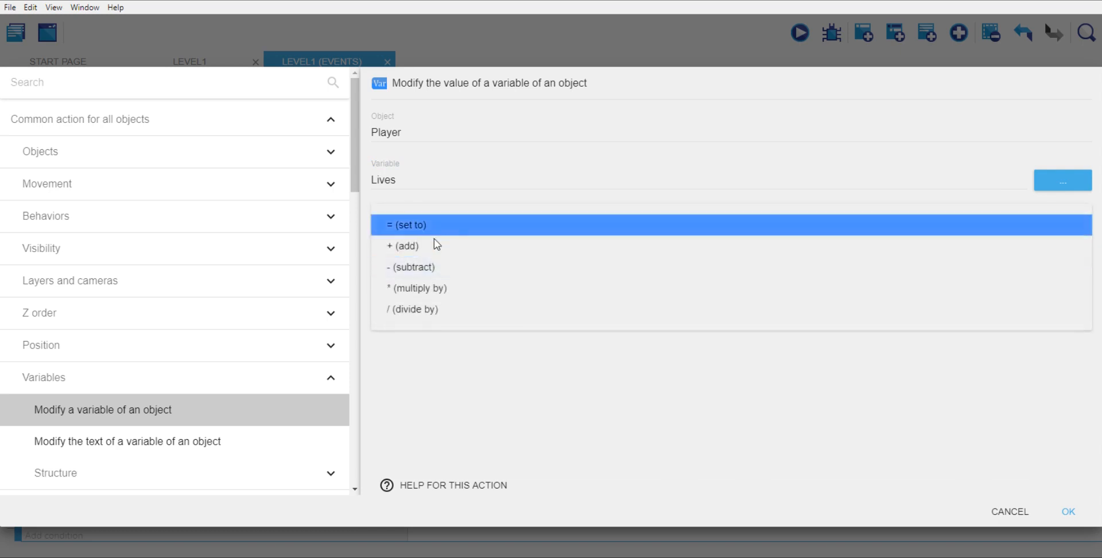
click(423, 268)
click(416, 275)
text(1)
click(507, 375)
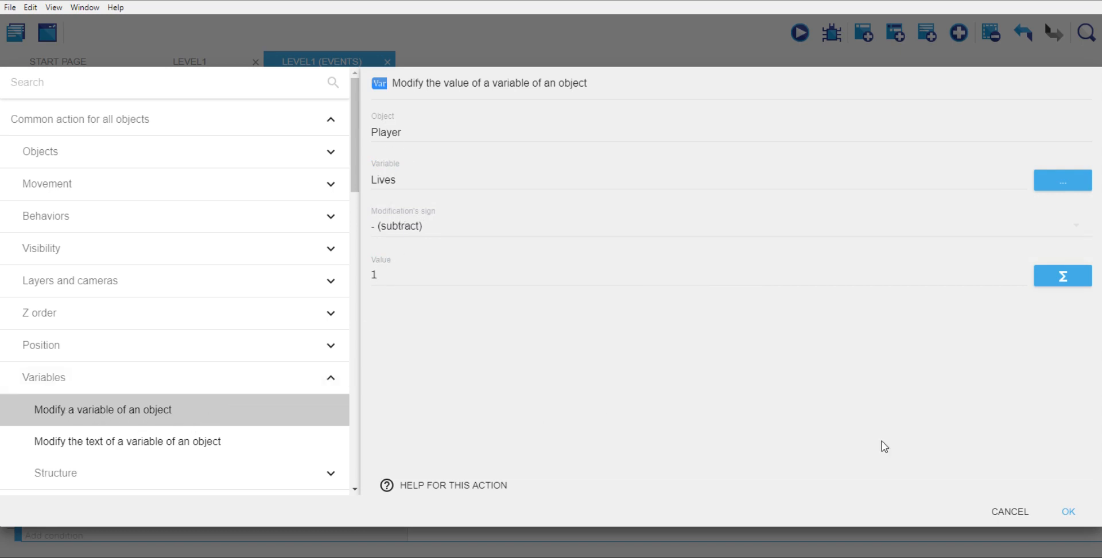
click(1066, 512)
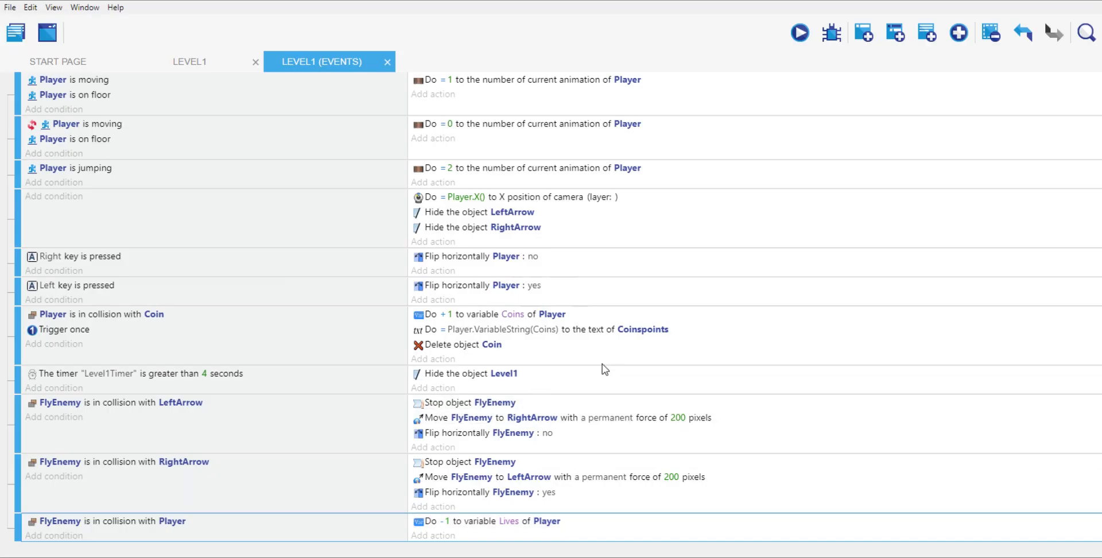
Step: Start a Modify the text action for Livespoints in the same collision event, with the modification sign = (set to)
click(424, 535)
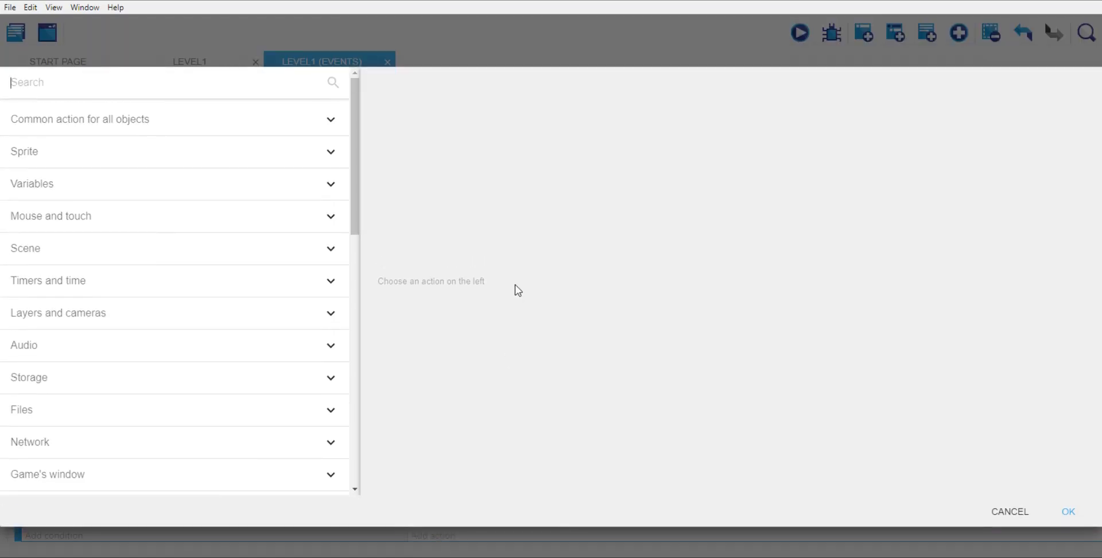
drag(357, 147, 359, 168)
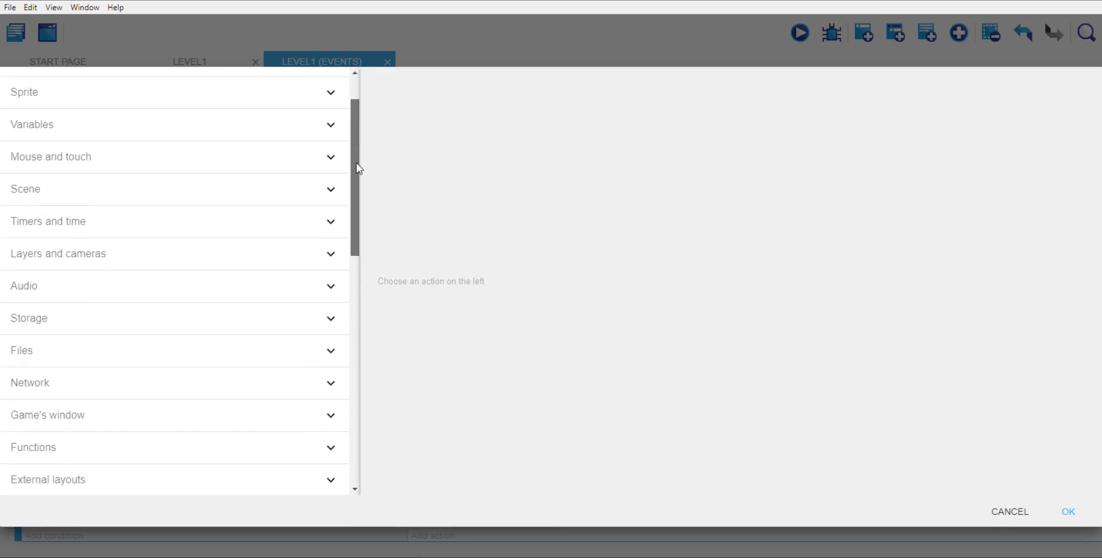
drag(359, 171, 303, 307)
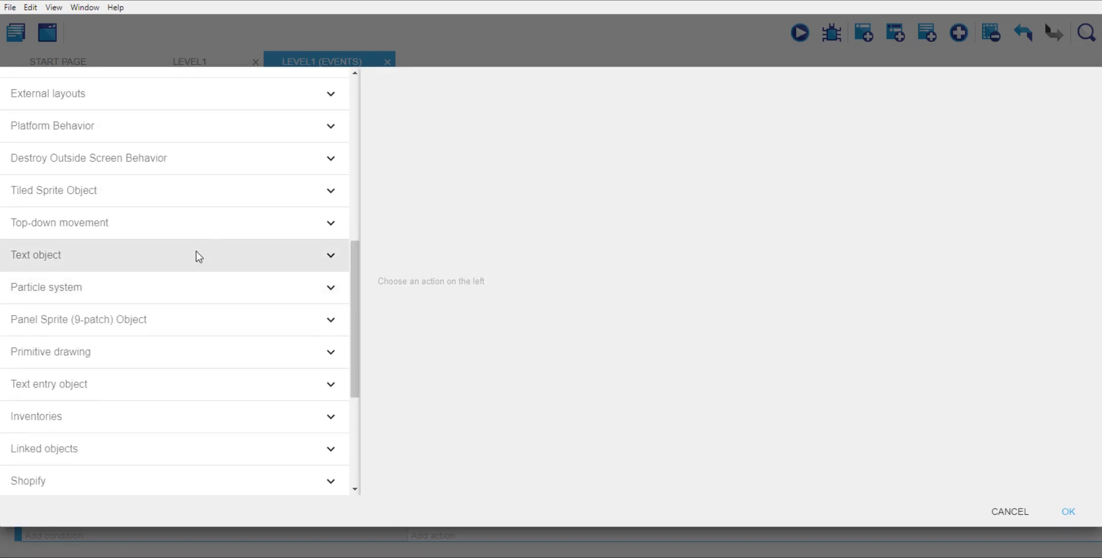
click(154, 259)
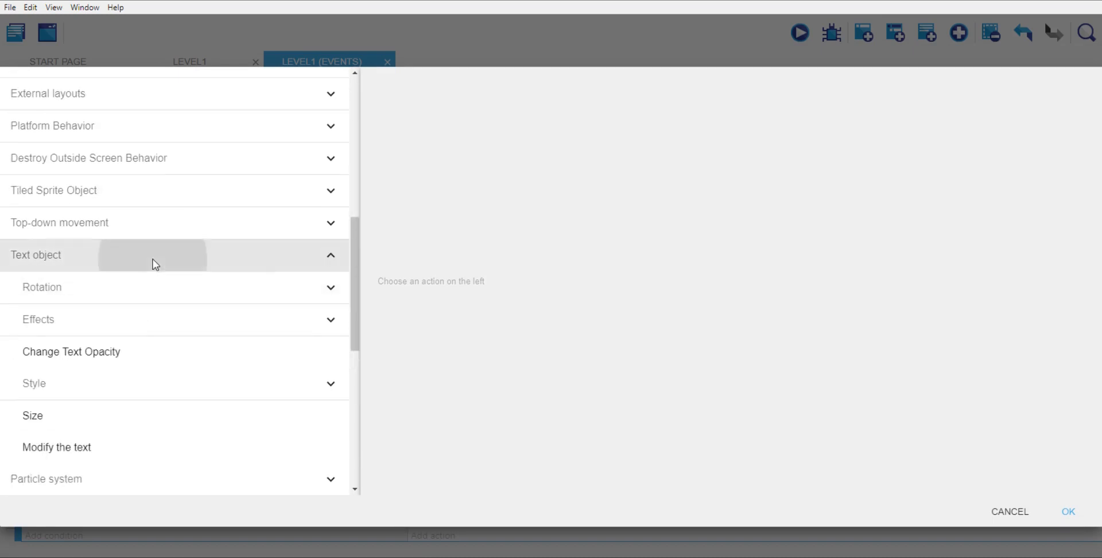
click(141, 453)
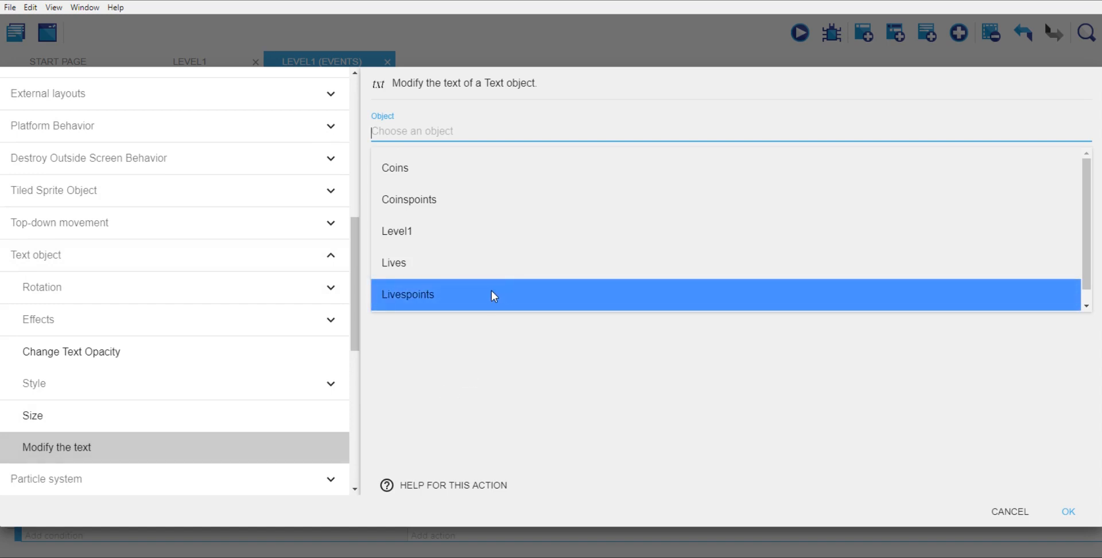
click(447, 295)
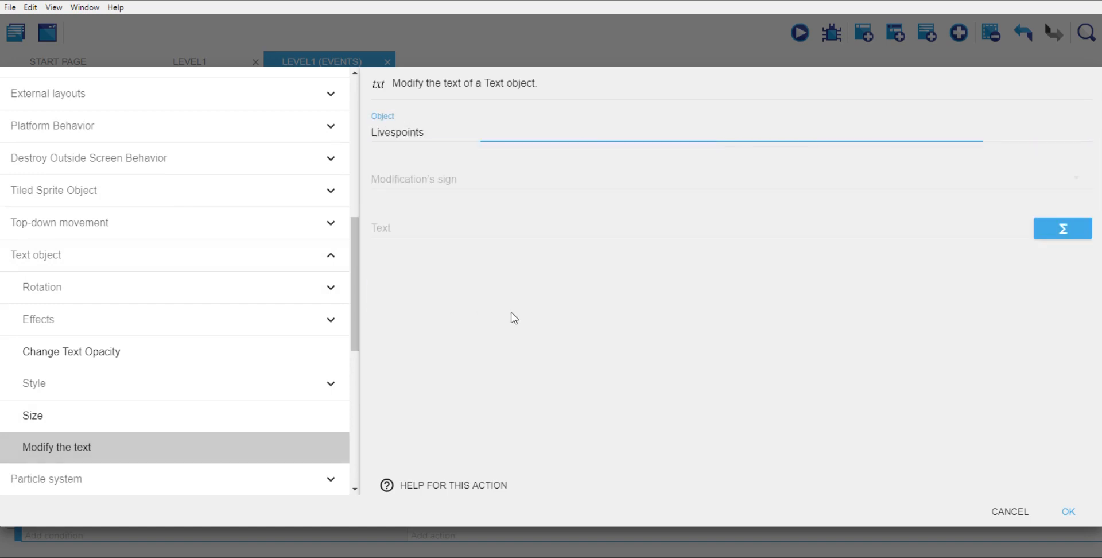
click(462, 176)
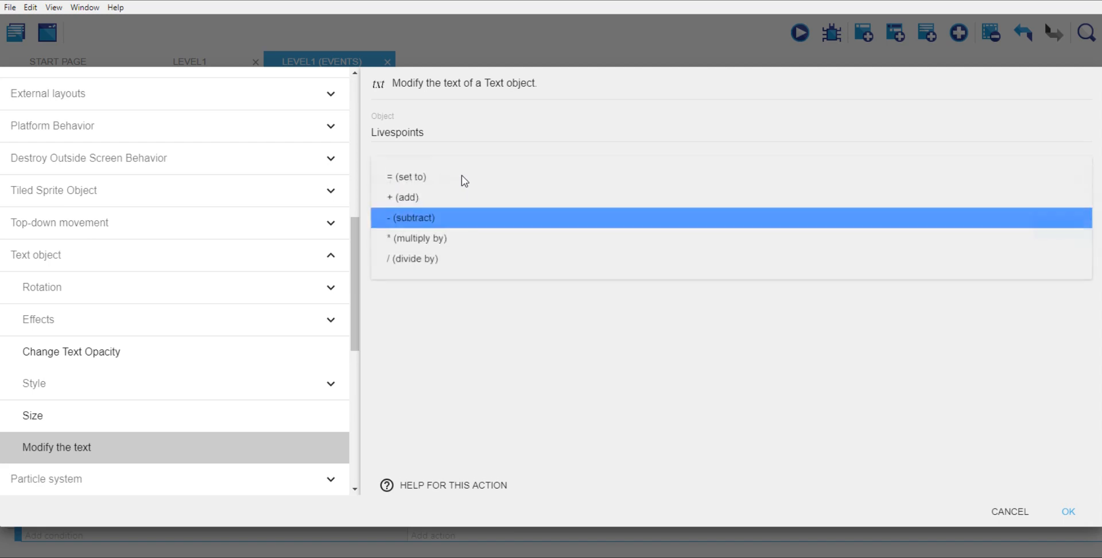
click(420, 179)
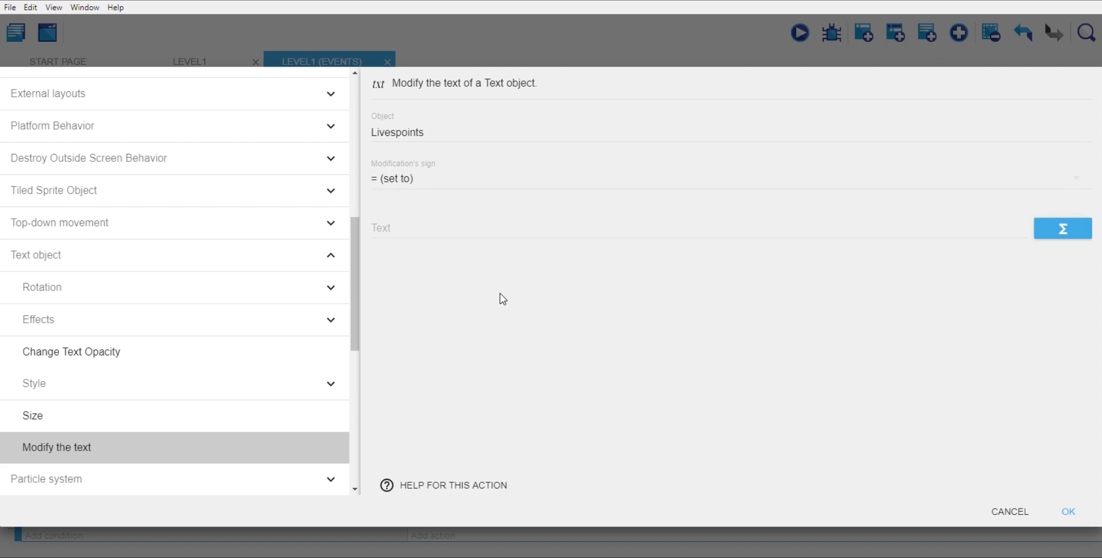
Step: Switch to Notepad, copy the expression Player.VariableString() and minimize the Notepad window
click(219, 557)
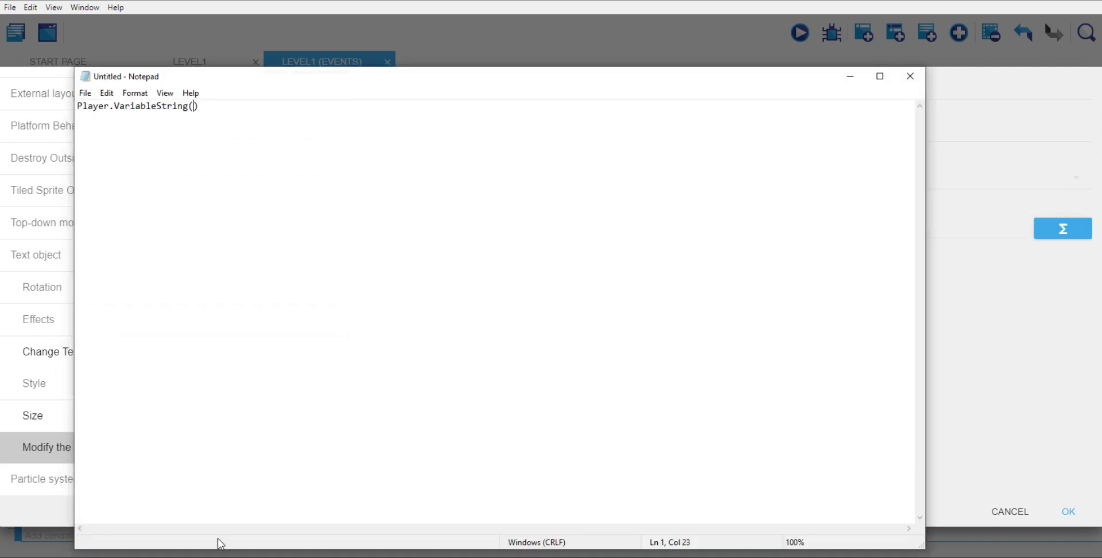
drag(384, 78, 473, 112)
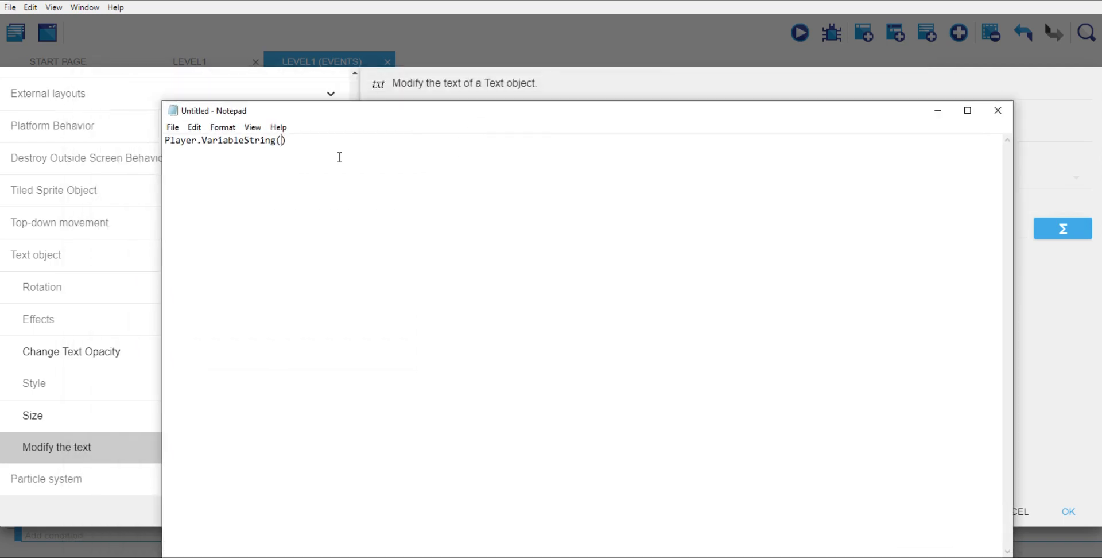
drag(170, 141, 288, 142)
drag(166, 141, 288, 141)
key(ctrl+c)
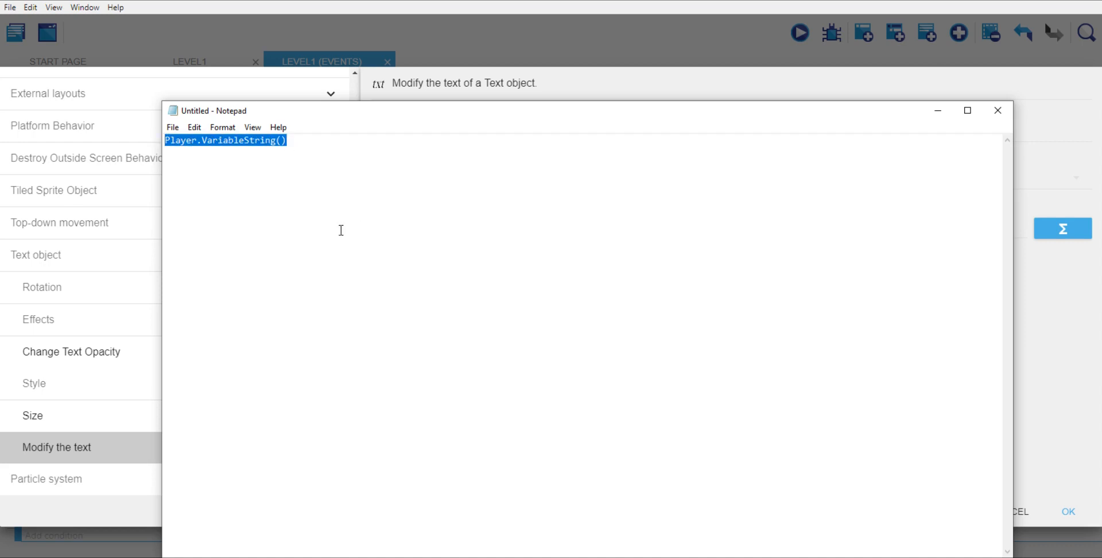
click(372, 167)
click(939, 110)
Step: Set the Livespoints text to Player.VariableString(Lives) and confirm the action
click(432, 235)
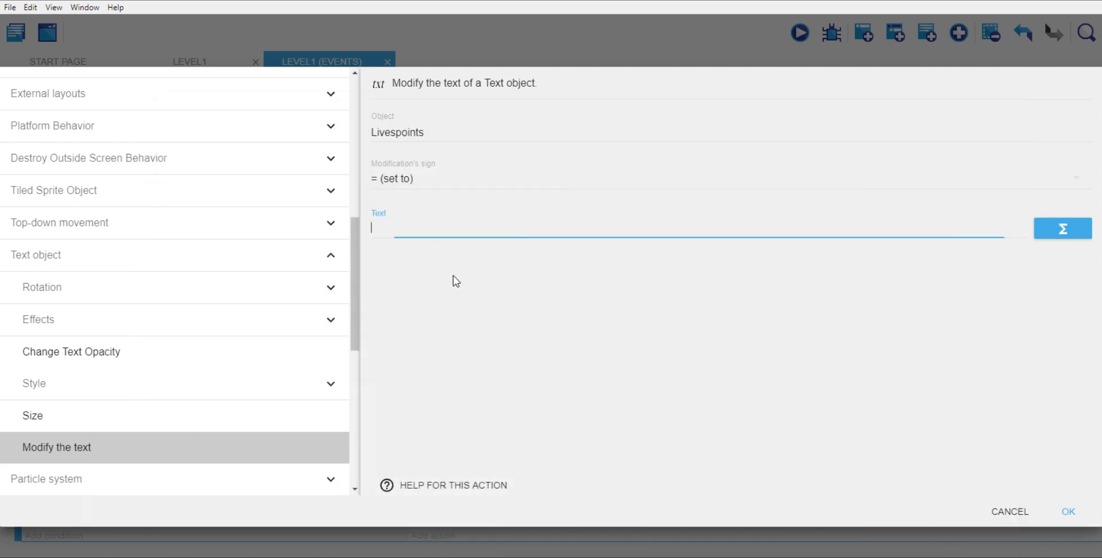
key(ctrl+v)
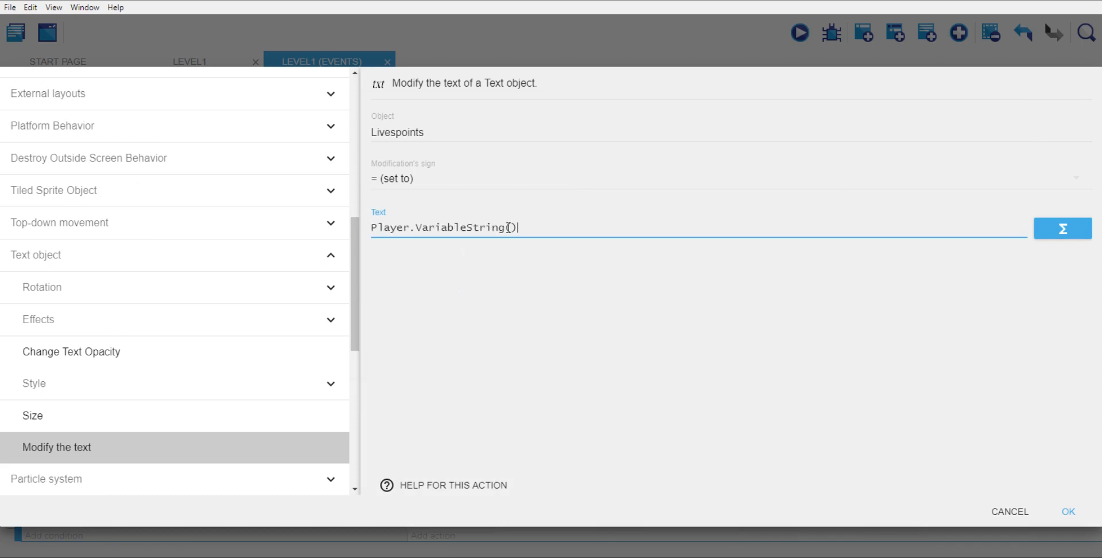
click(567, 322)
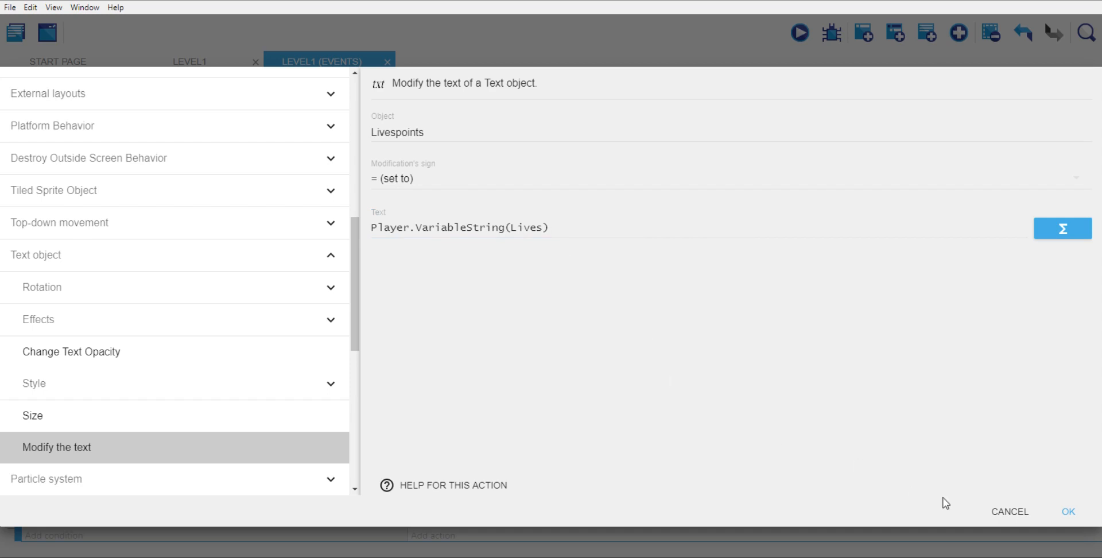
click(1069, 510)
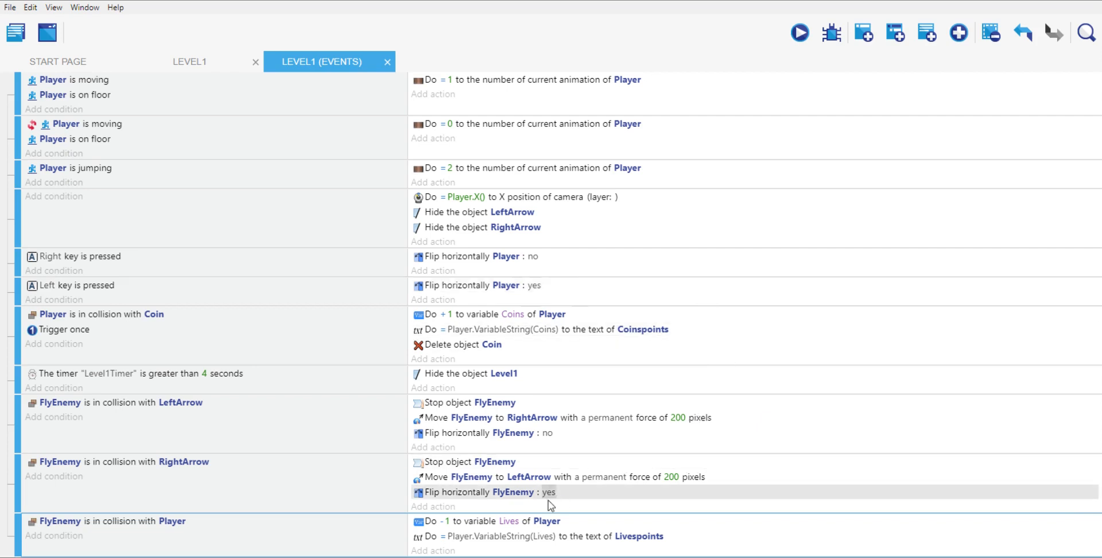
Step: Preview Level1, jump the player into the flying enemy to test the lives counter, and close the preview
click(649, 537)
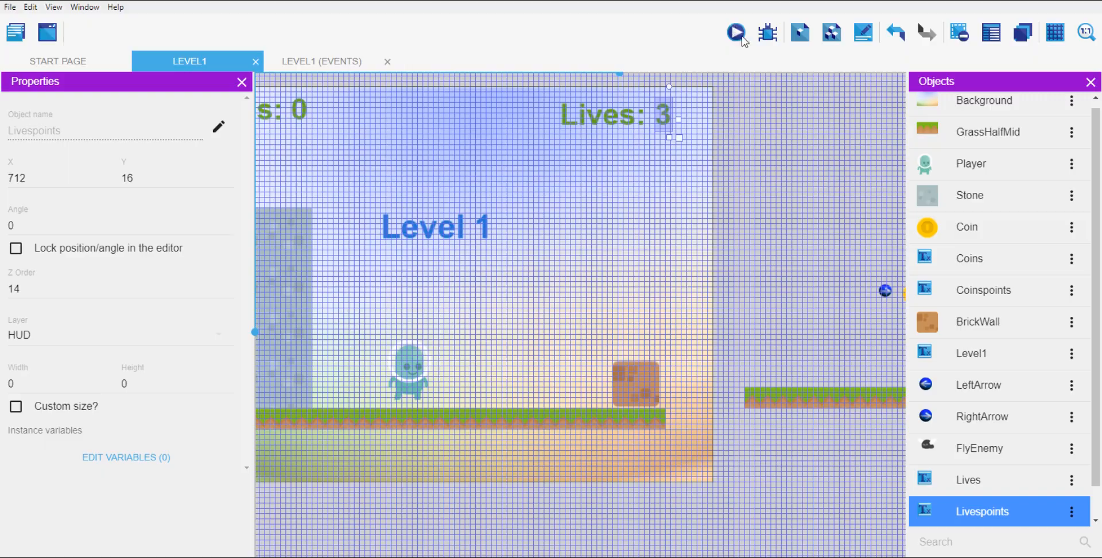
click(737, 33)
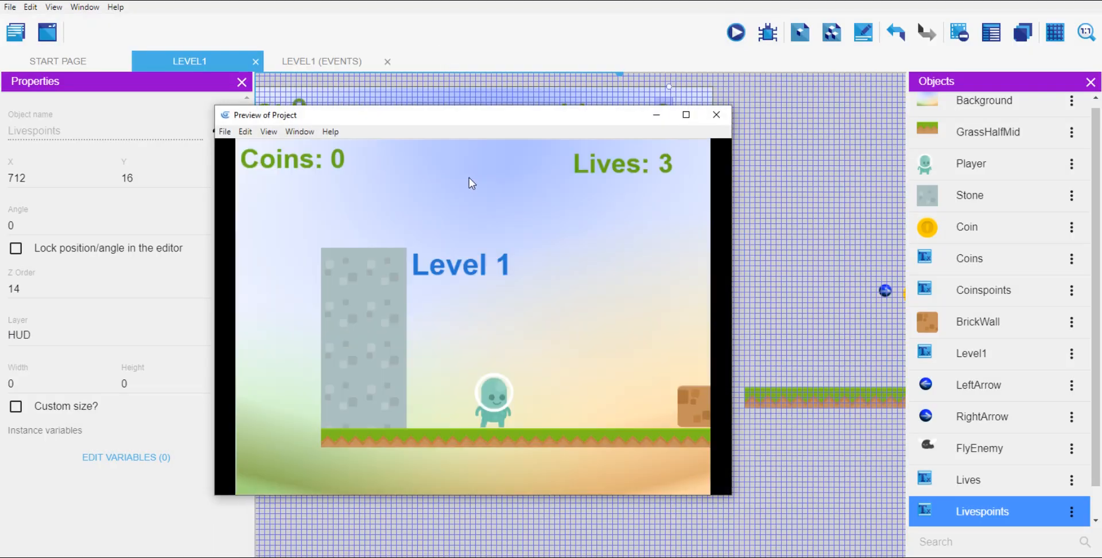
key(Right)
key(Up)
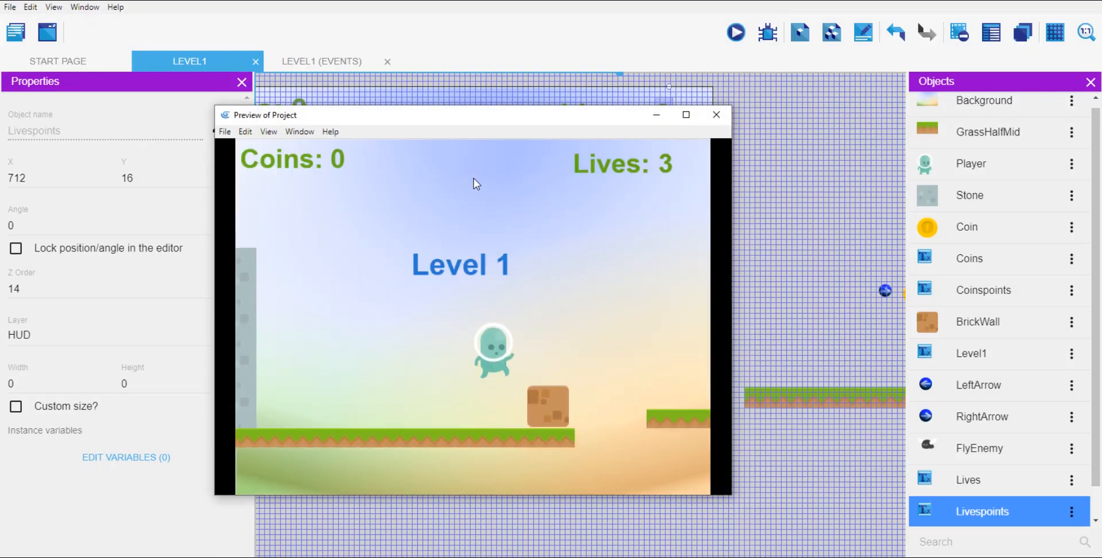
key(Right)
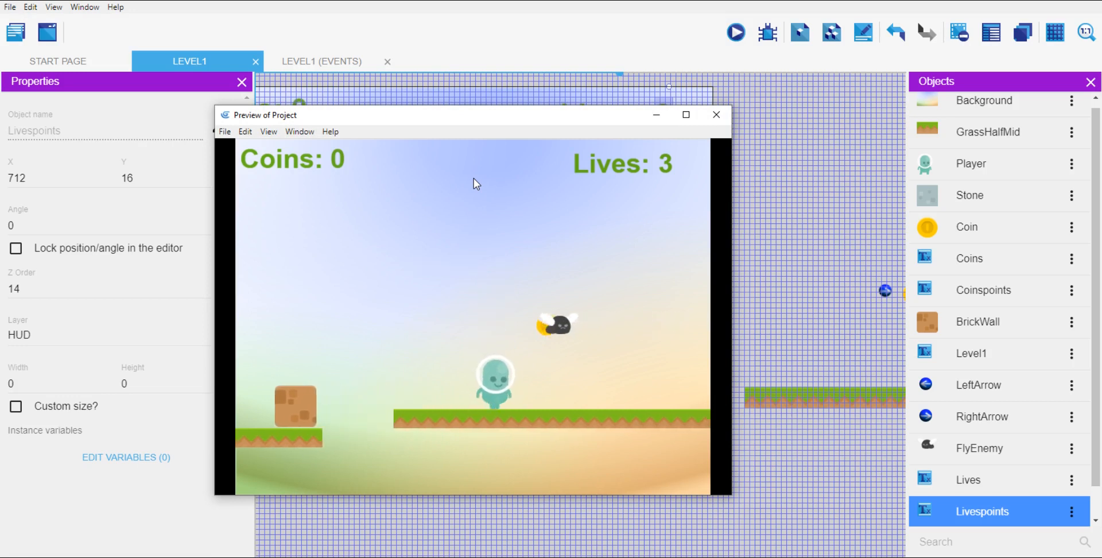
key(Up)
key(Right)
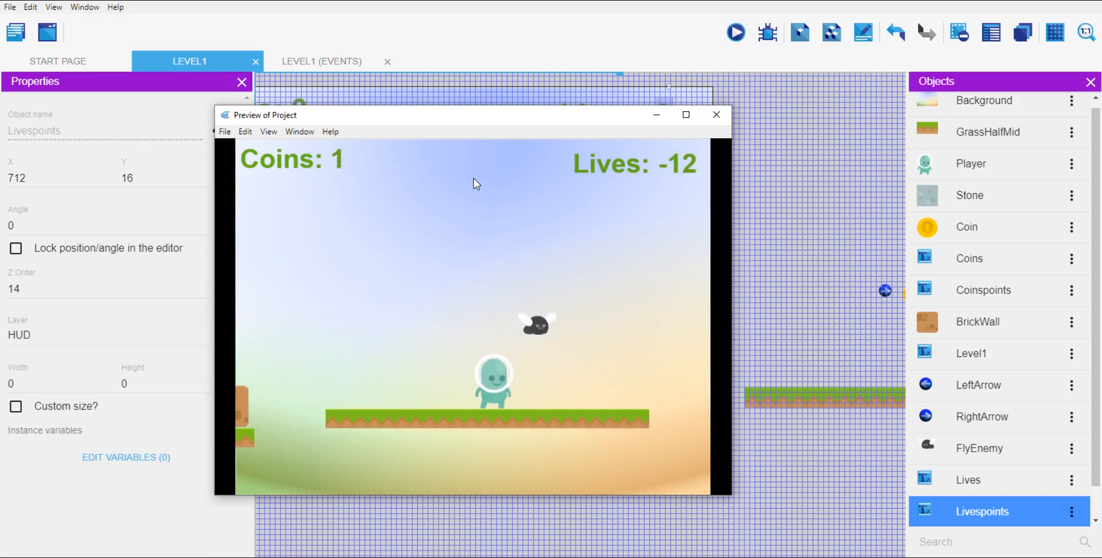
key(Up)
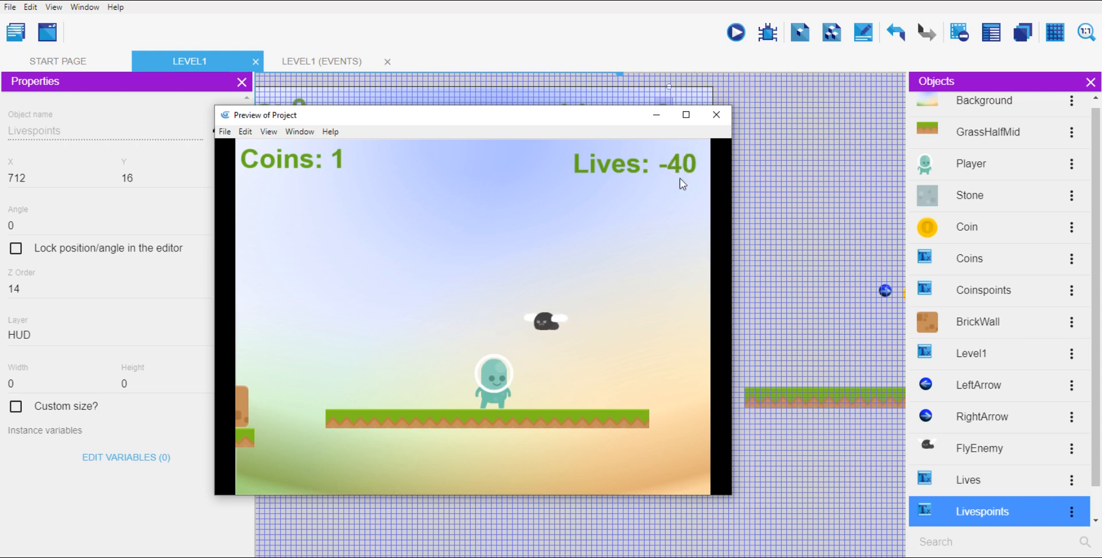
key(Up)
key(Up)
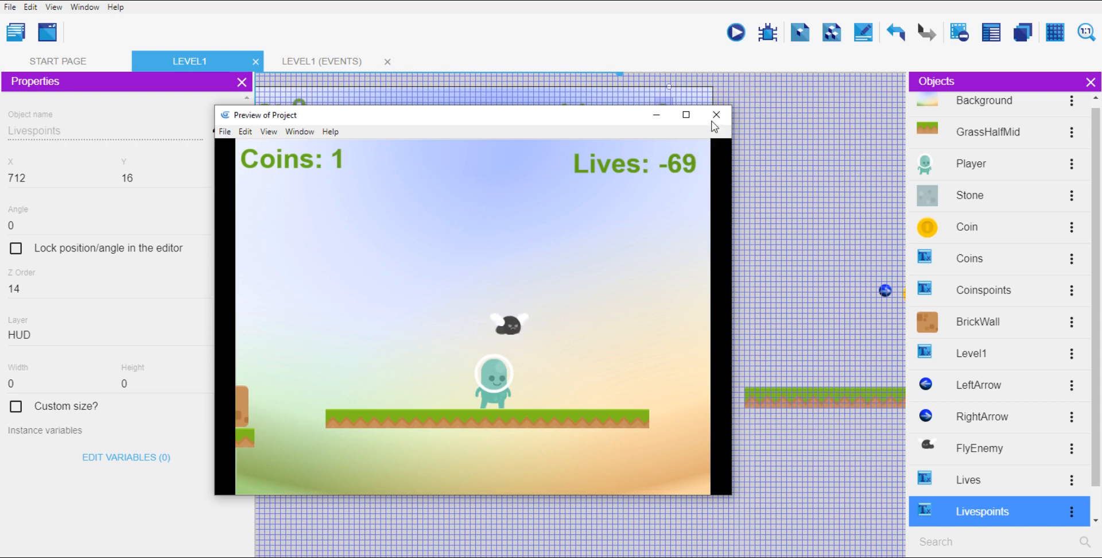
click(716, 116)
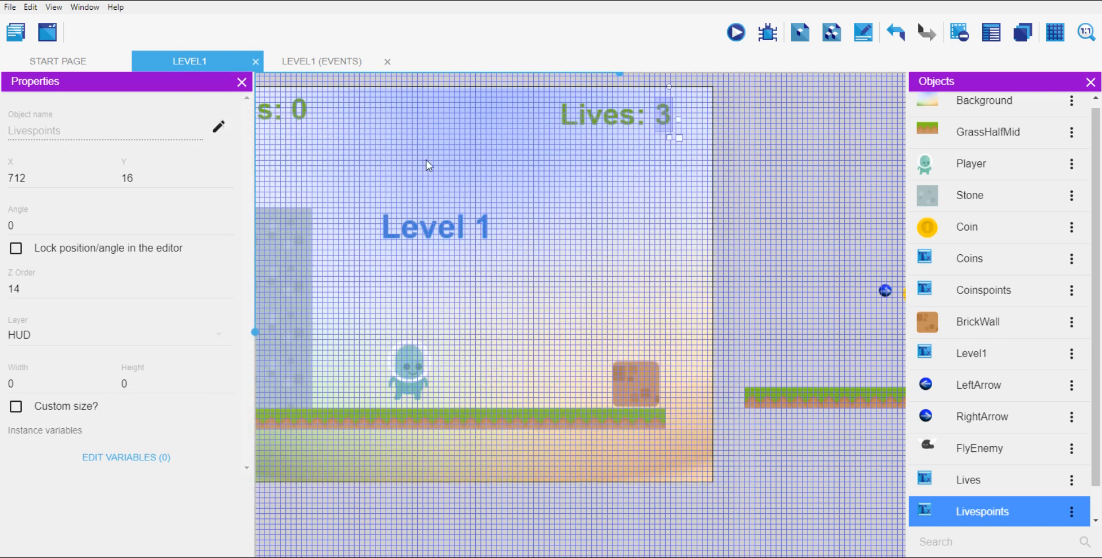
Step: Add a Trigger once while true condition to the FlyEnemy–Player collision event
click(313, 65)
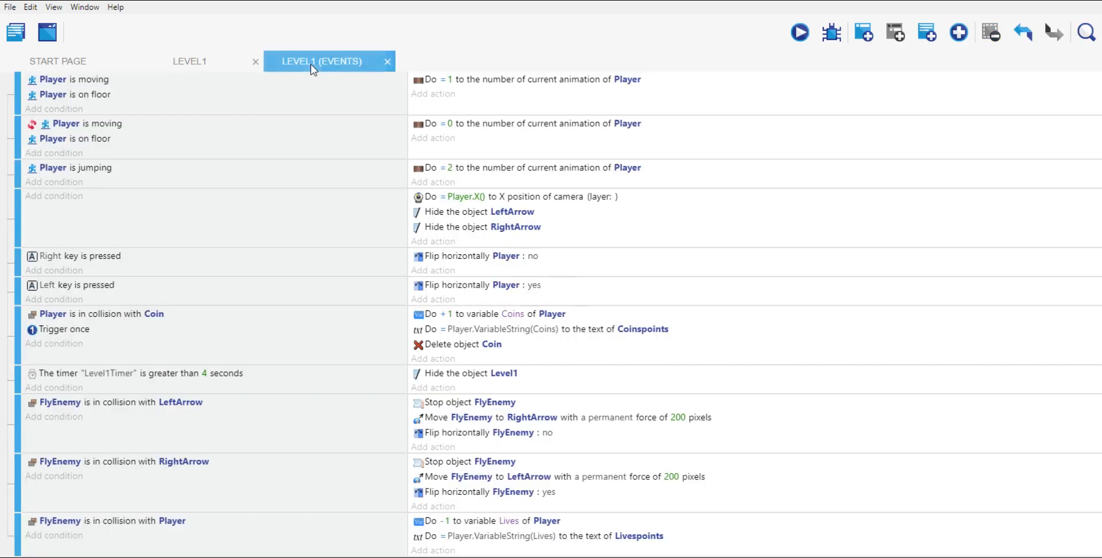
click(51, 536)
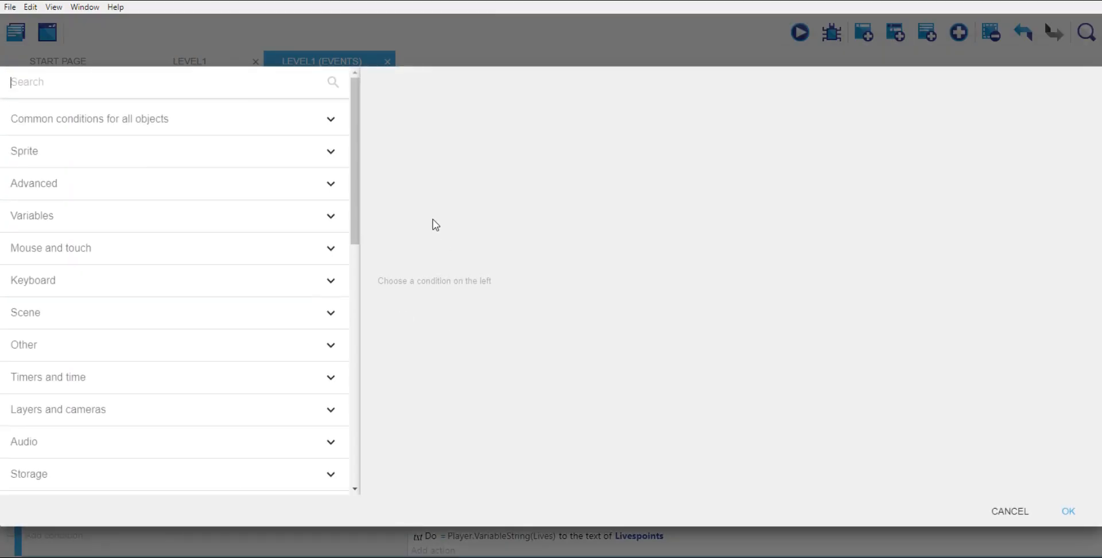
text(trigg)
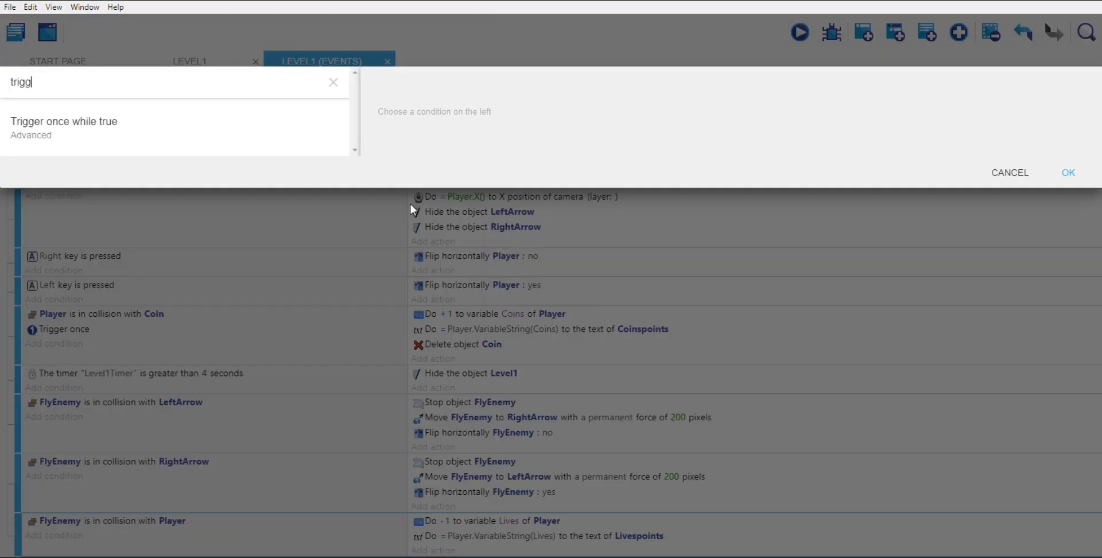
click(88, 125)
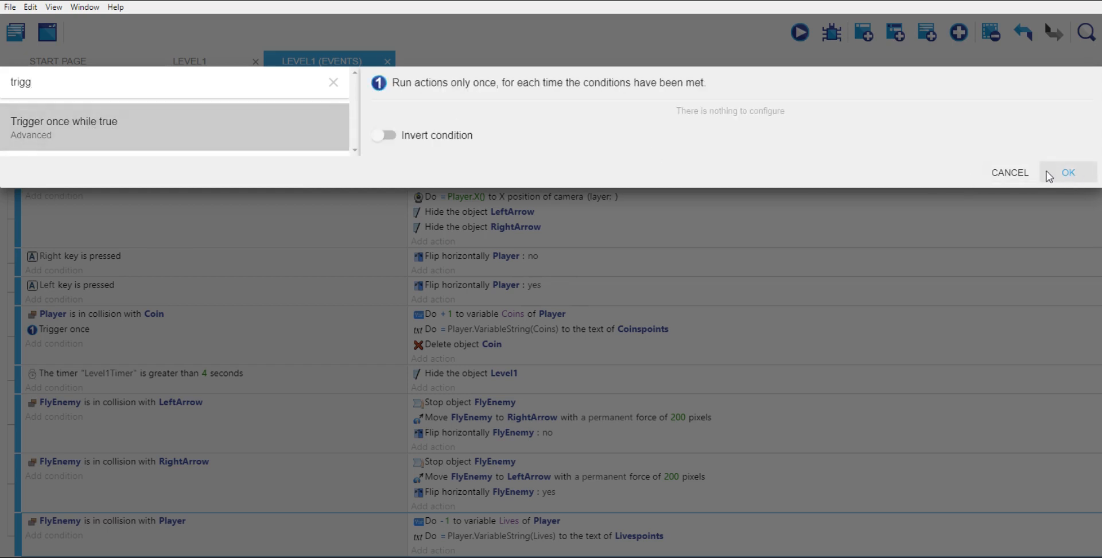
click(1069, 172)
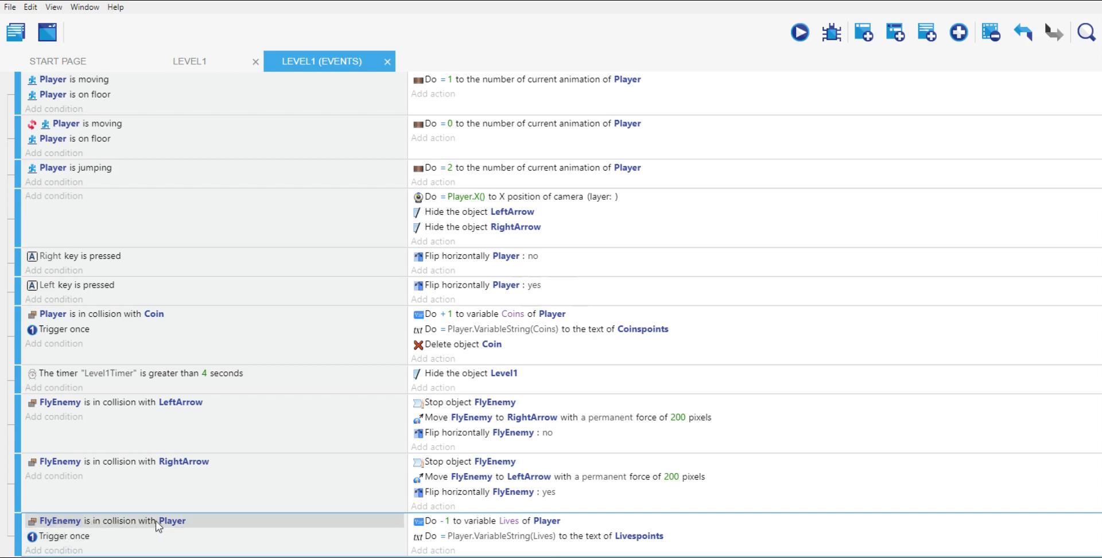
Step: Preview Level1 again, collide with the flying enemy several times to check the life loss per hit, and close the preview
click(195, 59)
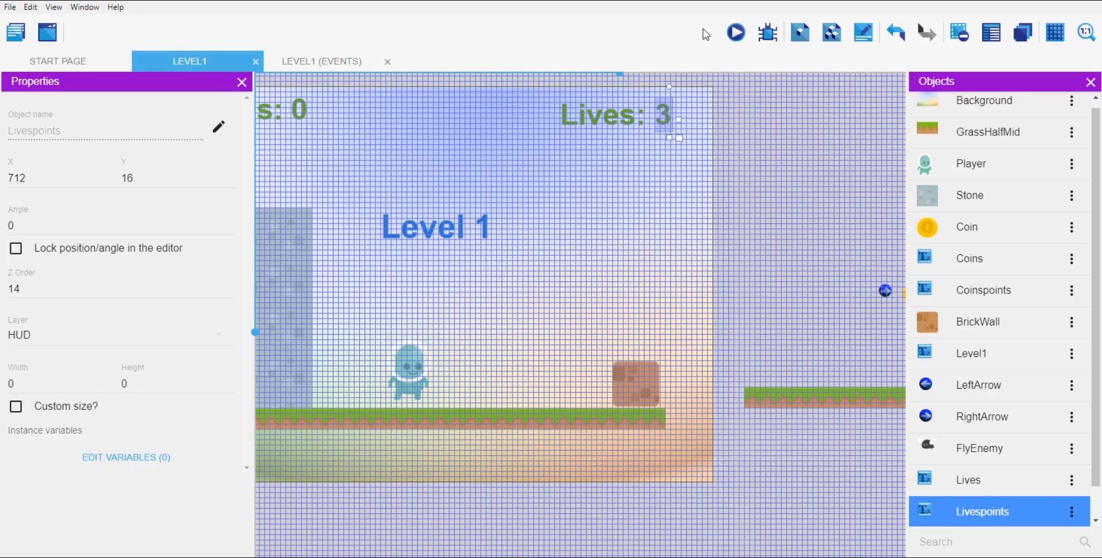
click(738, 38)
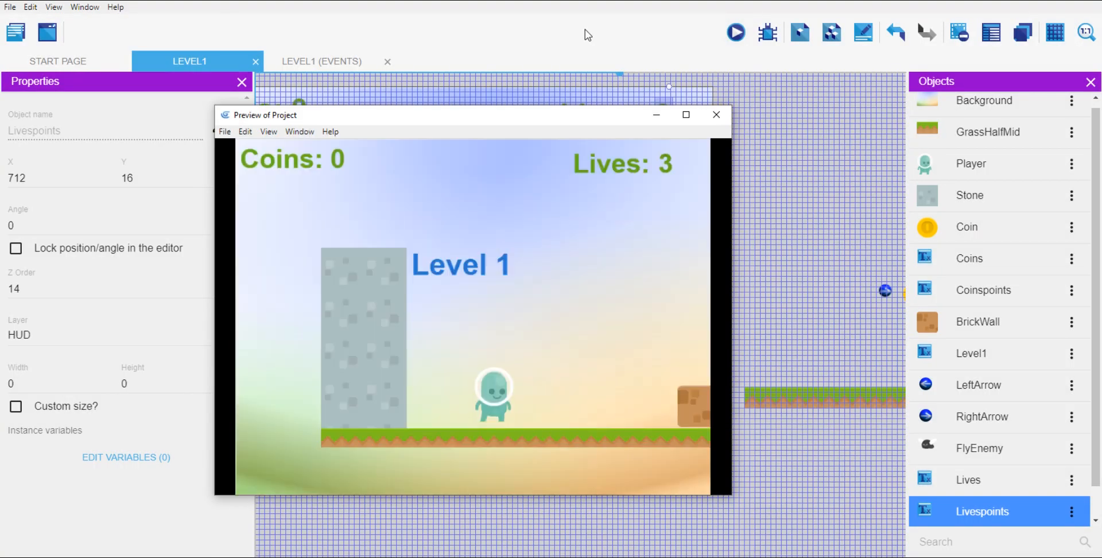
key(Right)
key(space)
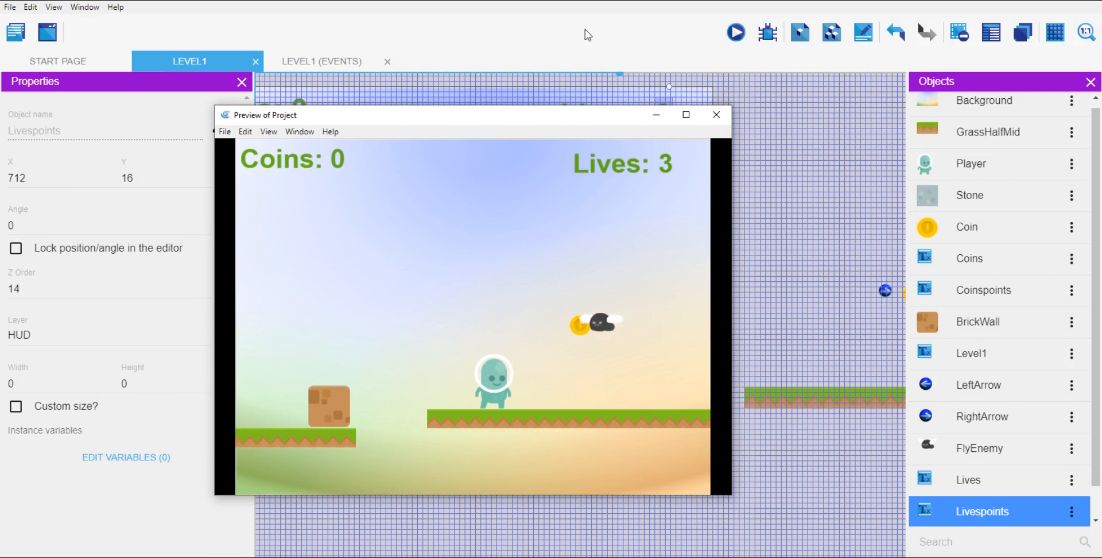
key(Right)
key(Right)
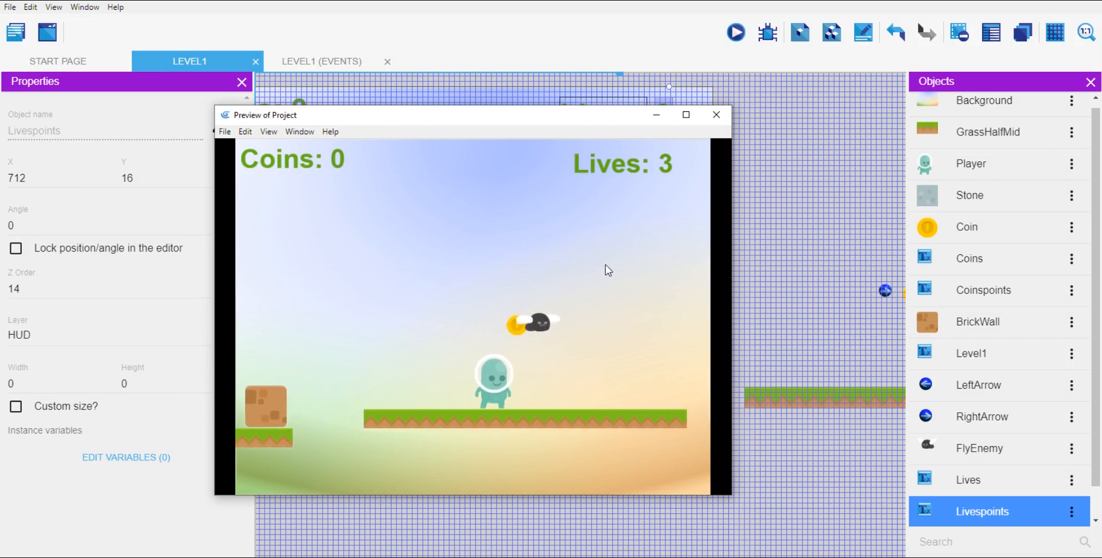
key(space)
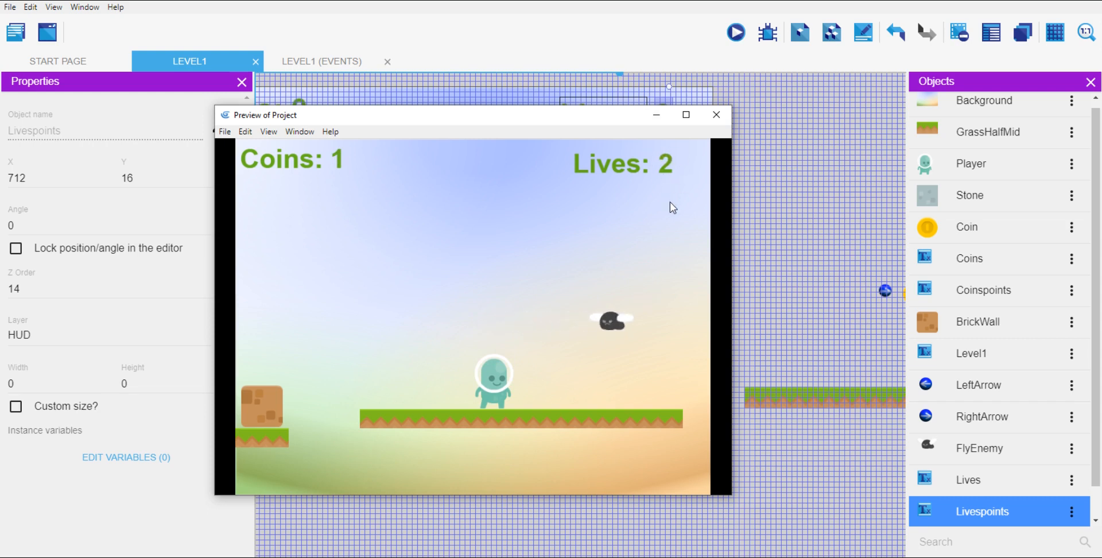
key(space)
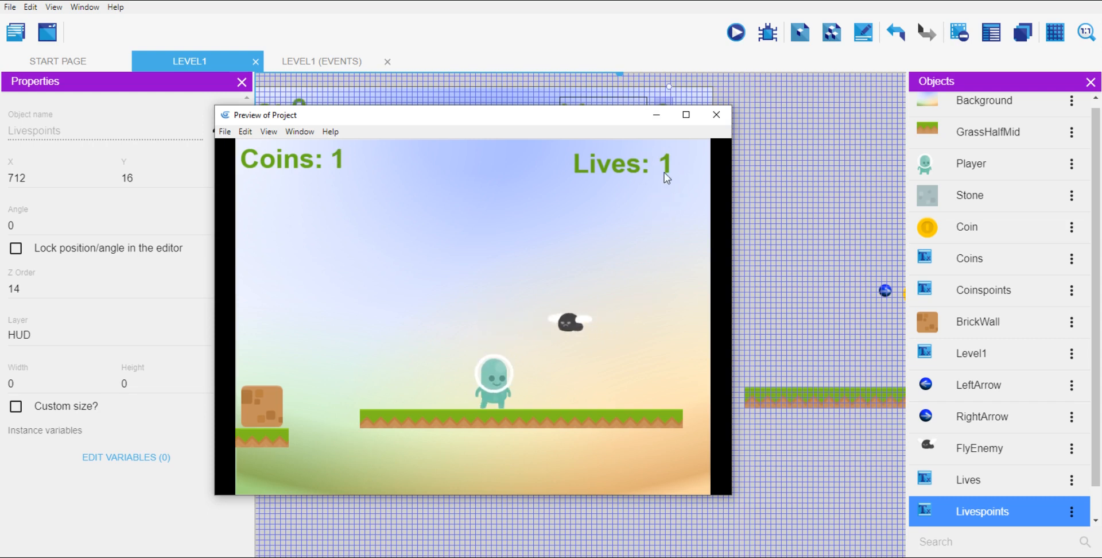
key(space)
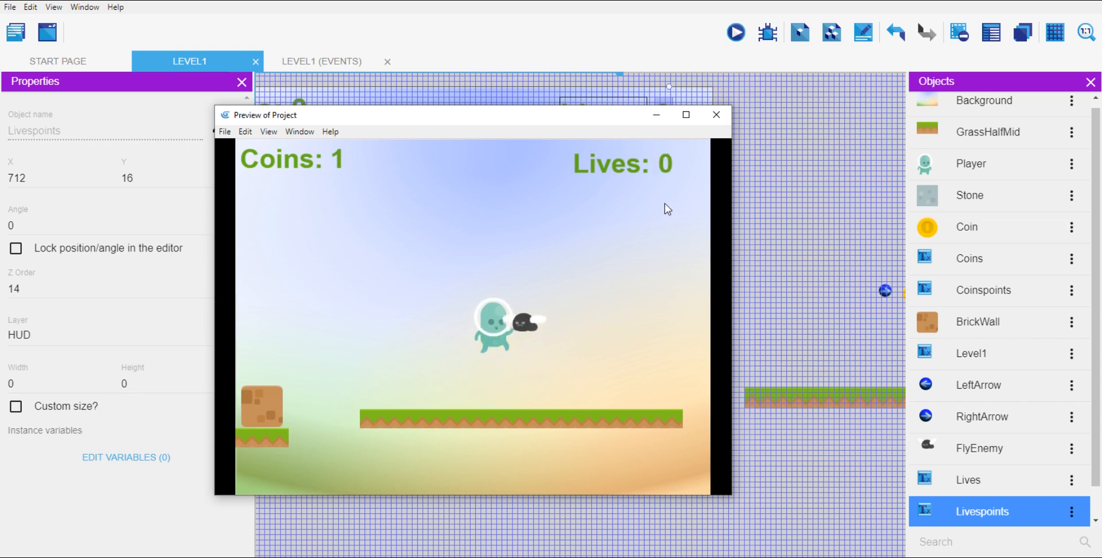
key(space)
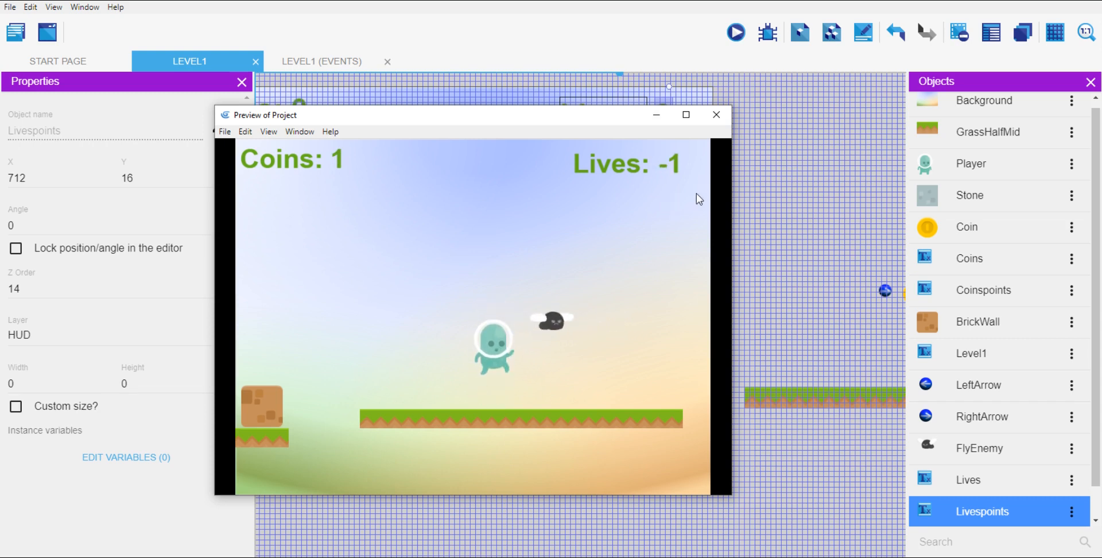
click(705, 113)
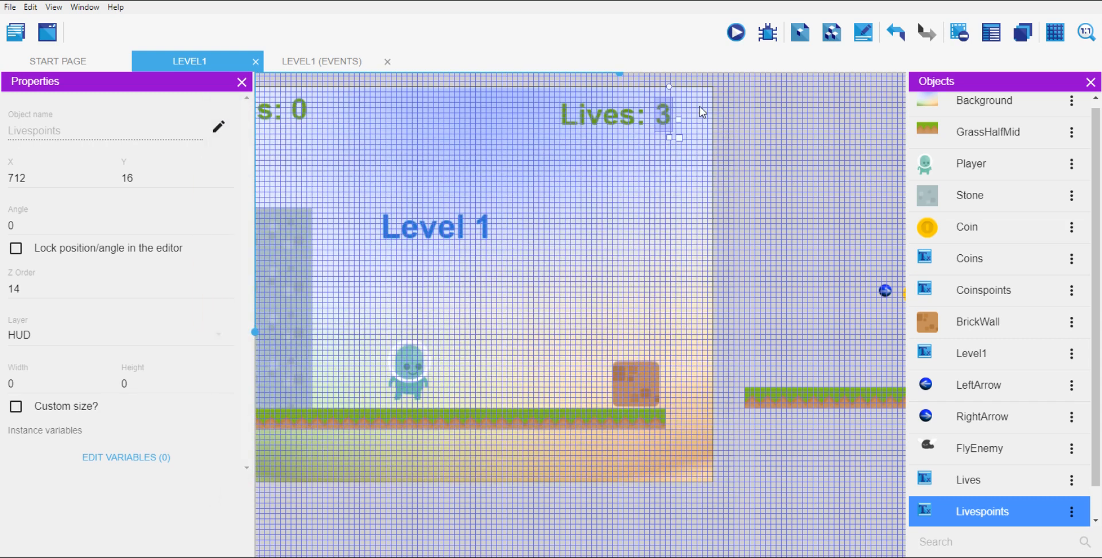
Step: Start a Value of an object's variable condition in the empty last event of Level1, with Player as the object
click(324, 62)
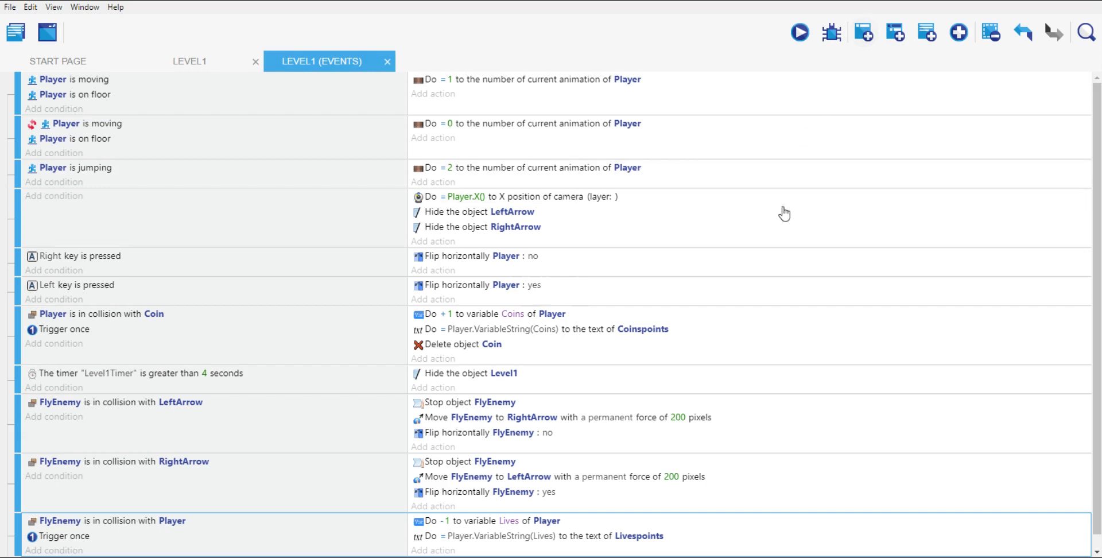
scroll(381, 482, down, 1)
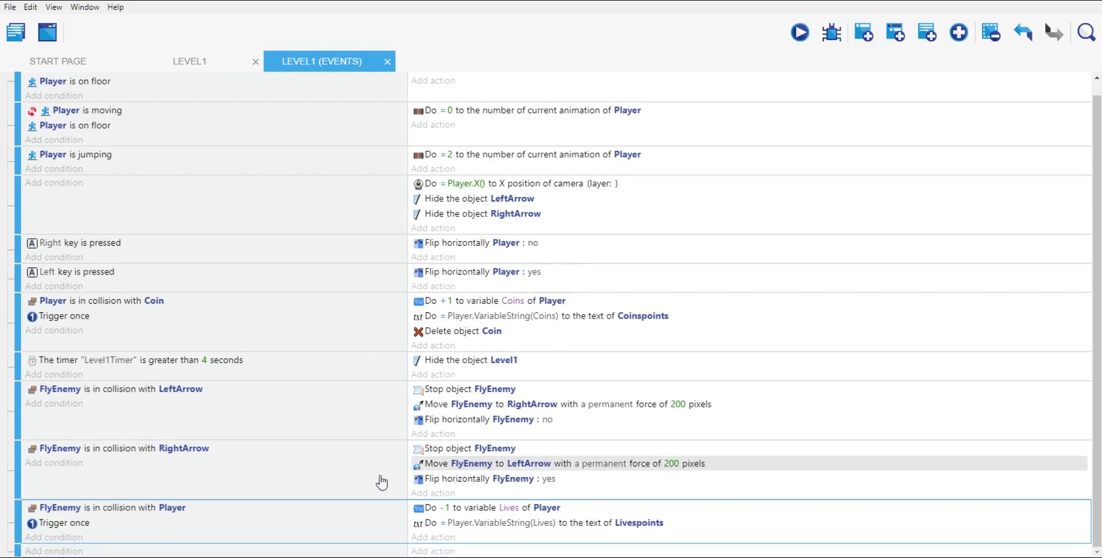
click(55, 551)
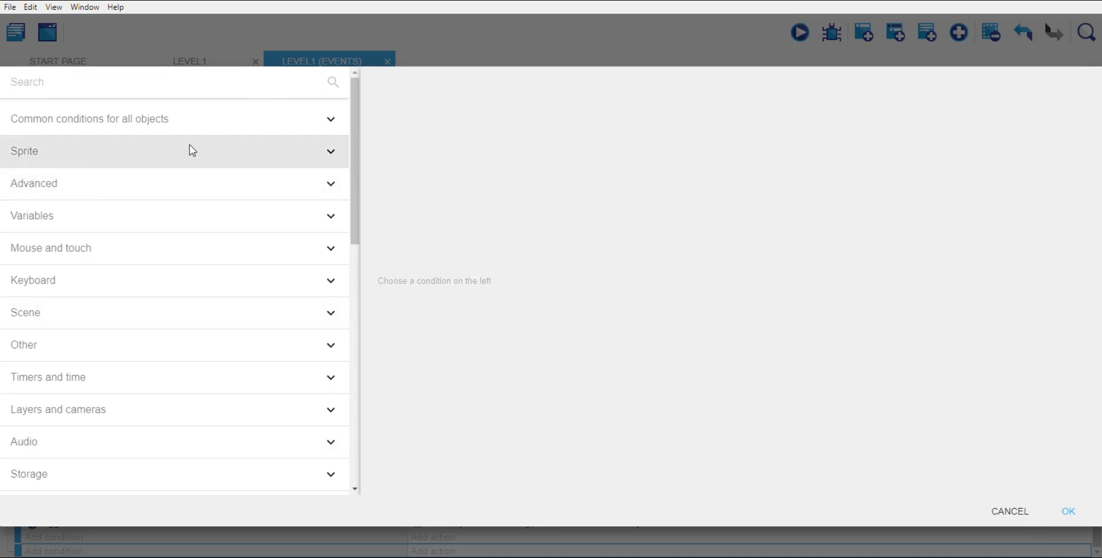
click(154, 122)
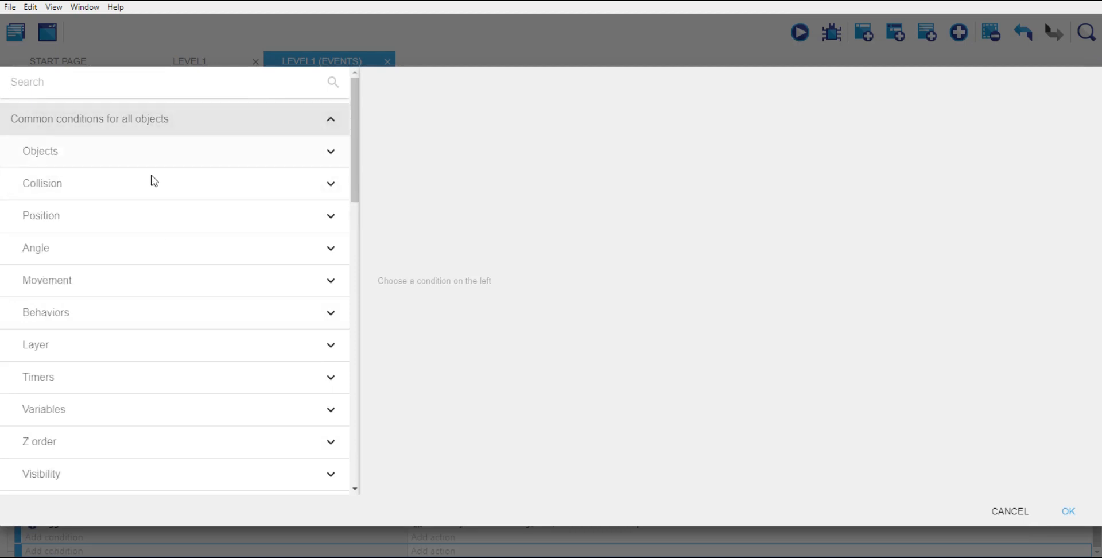
click(126, 412)
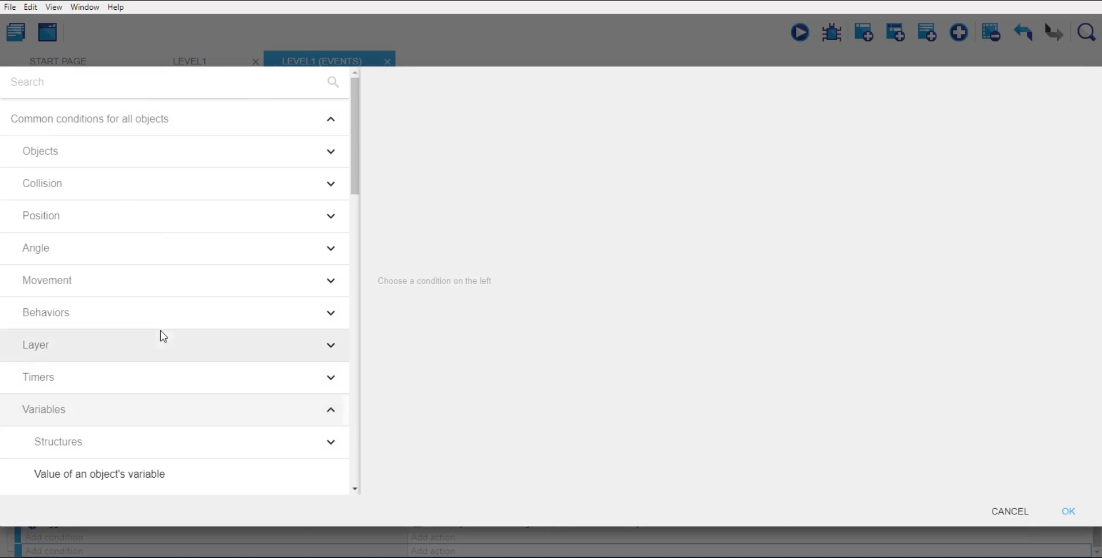
scroll(162, 333, down, 5)
scroll(163, 299, up, 1)
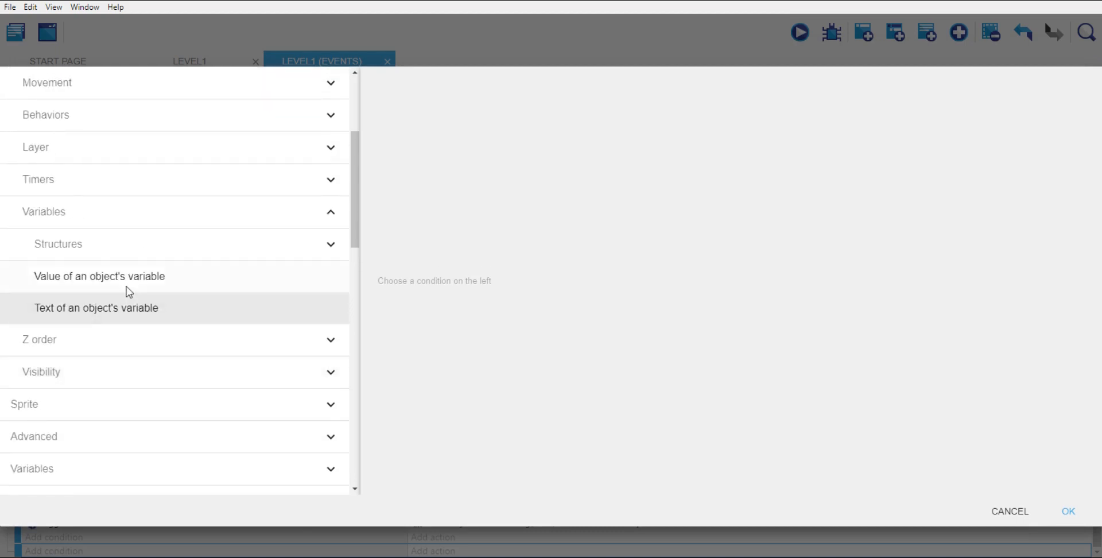
click(104, 276)
click(459, 231)
click(433, 235)
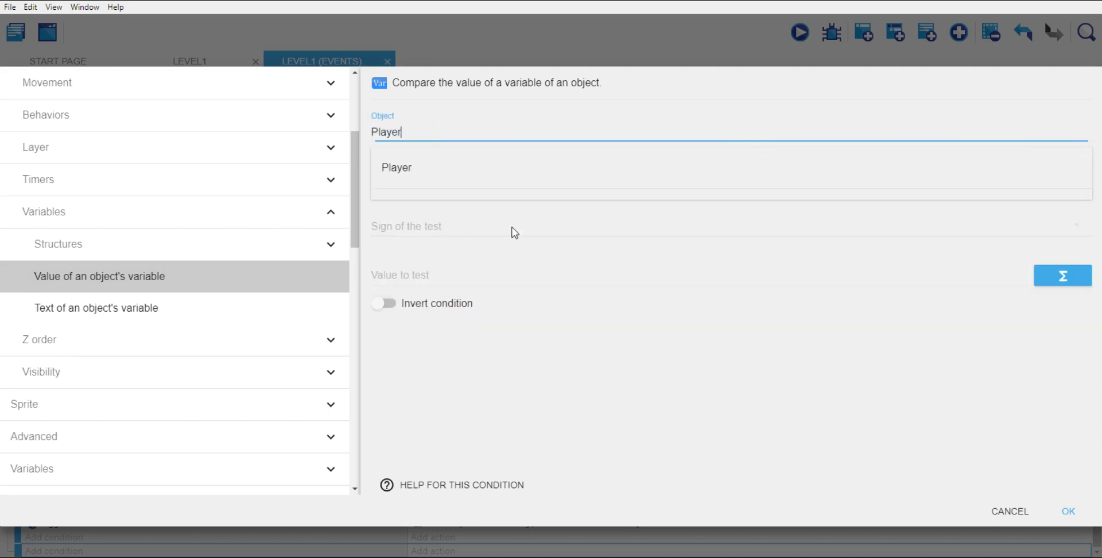
Step: Make the condition test whether the Player's Lives variable is <= (less or equal to) 0, and confirm it
click(425, 175)
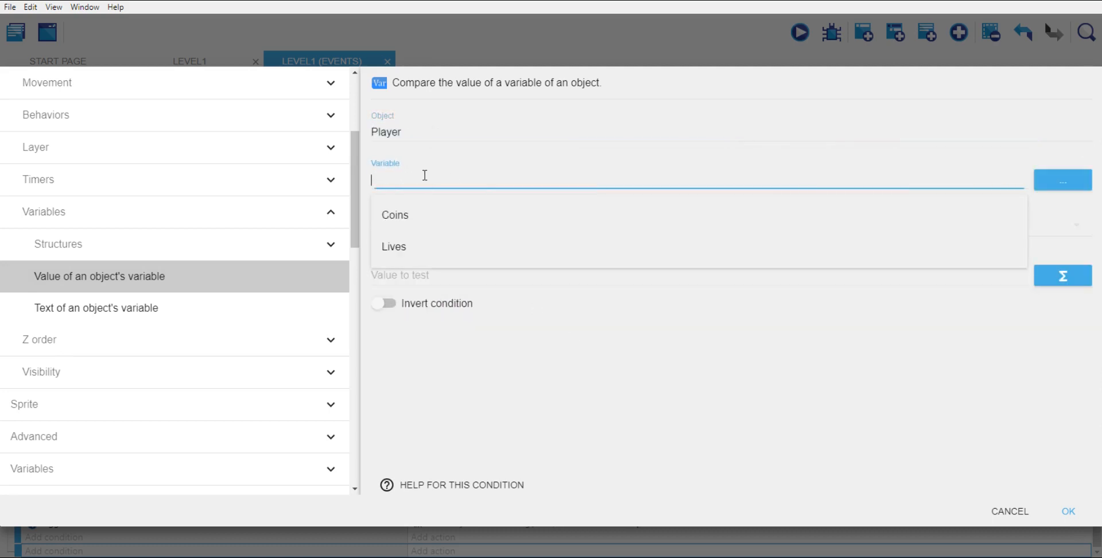
click(418, 242)
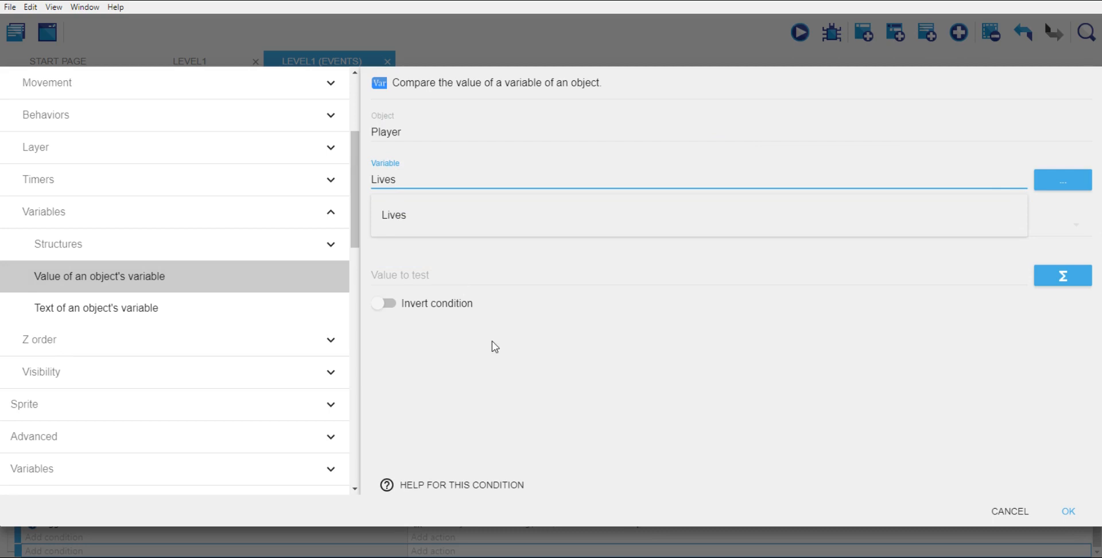
click(413, 218)
click(426, 289)
click(434, 269)
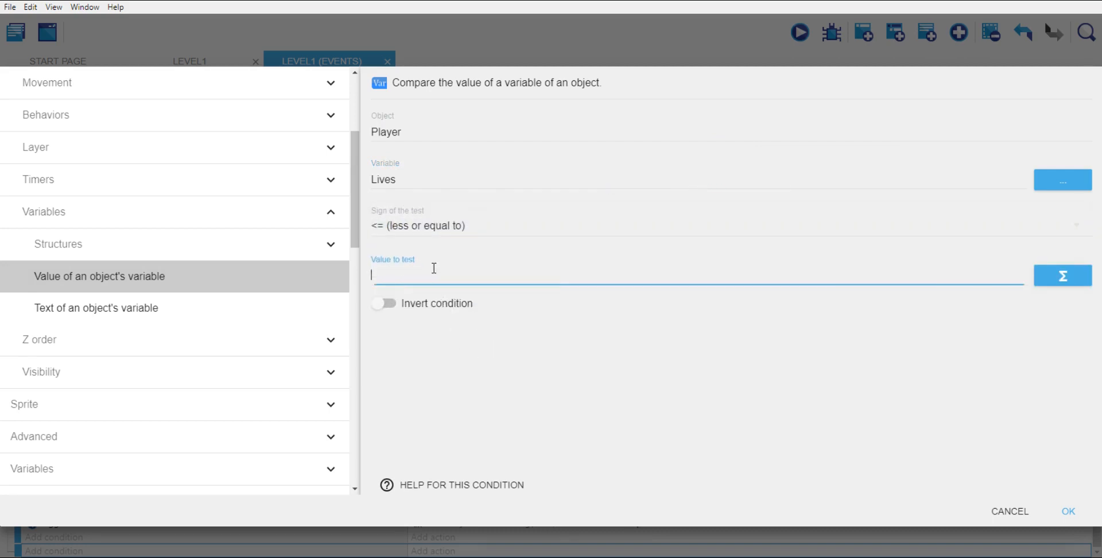
click(578, 405)
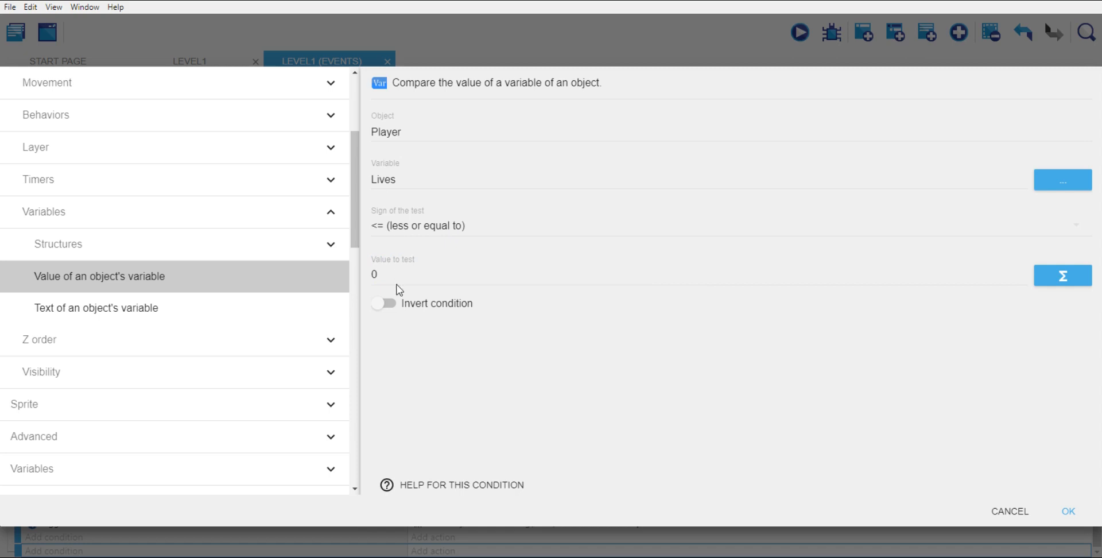
click(1070, 511)
Step: Add a Change time scale action with scale 0 to the event that tests whether the Player's Lives are <= 0
scroll(527, 369, down, 1)
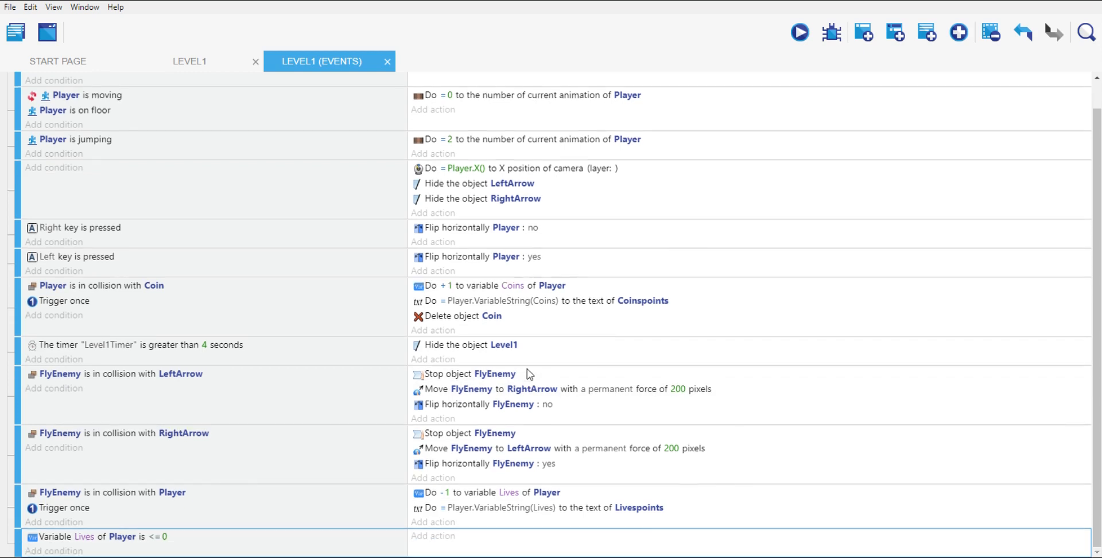
click(435, 537)
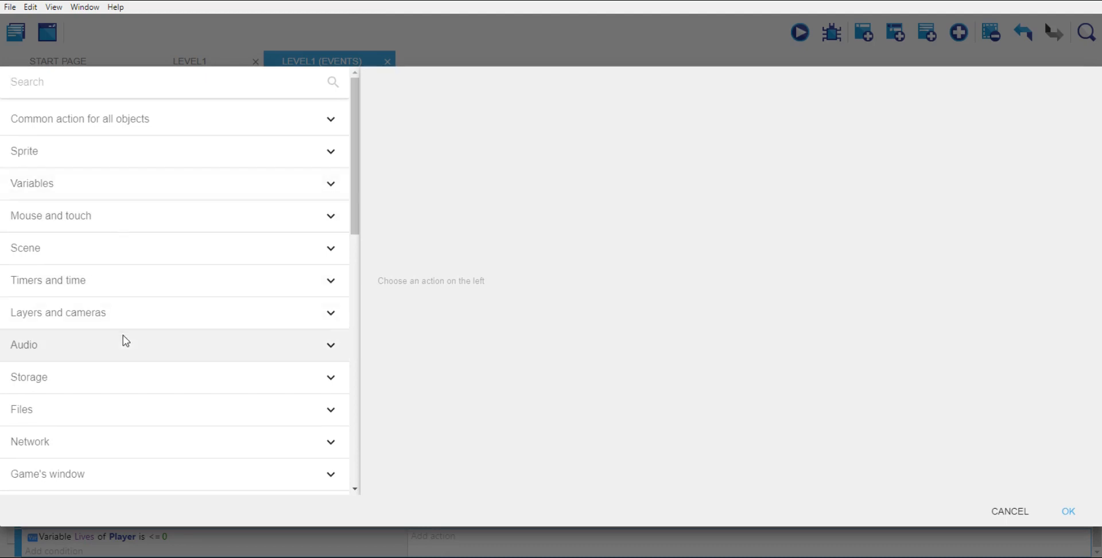
scroll(131, 351, down, 5)
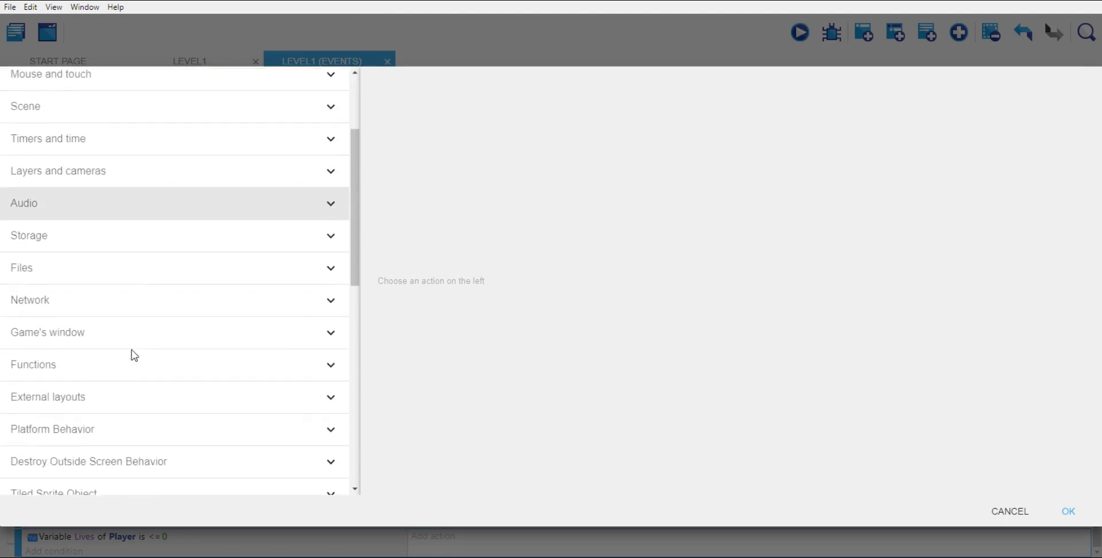
scroll(134, 354, down, 4)
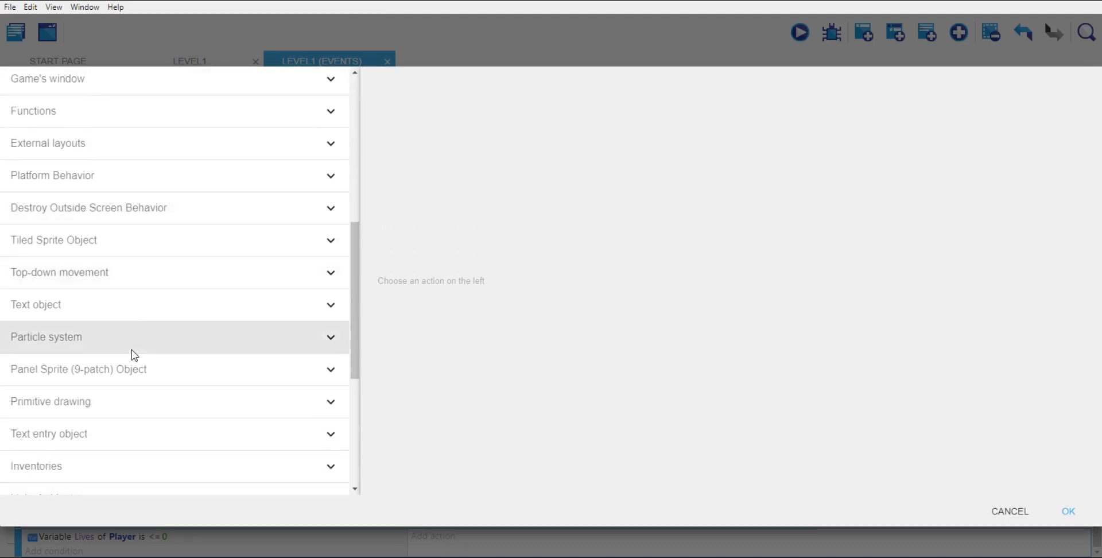
scroll(132, 353, up, 5)
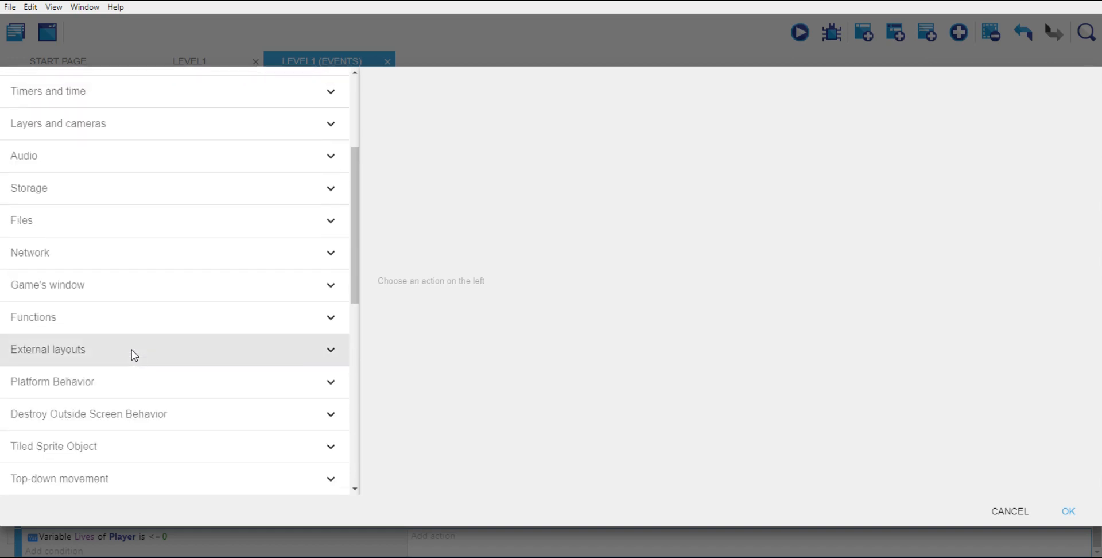
scroll(132, 352, up, 3)
click(126, 217)
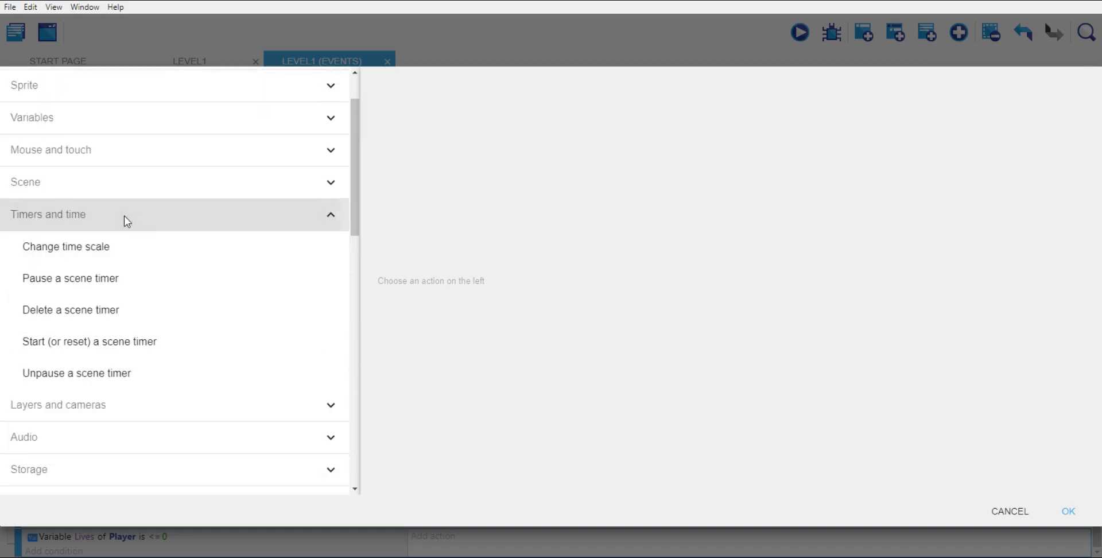
click(112, 247)
text(0)
click(517, 267)
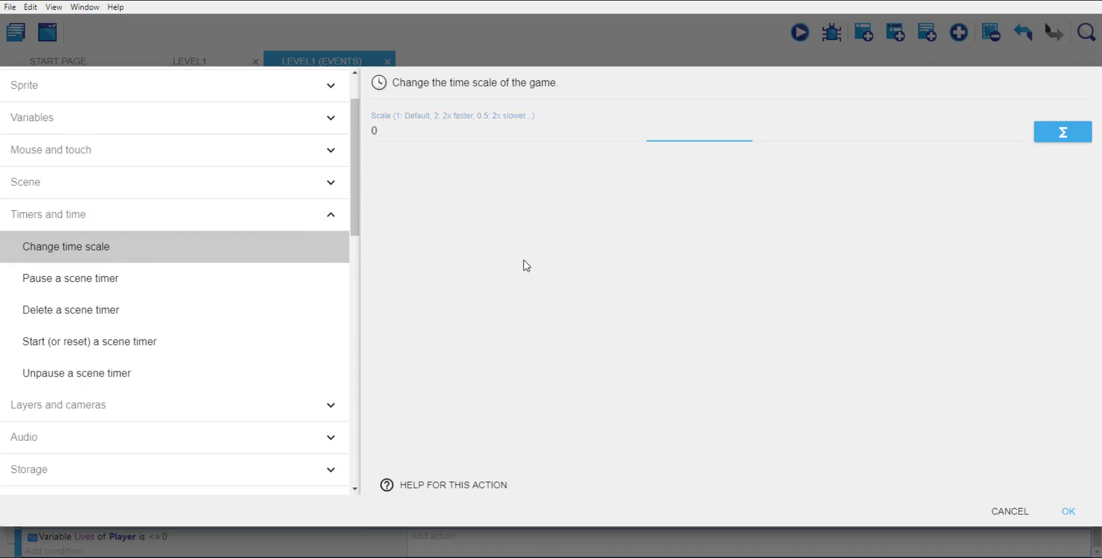
click(1069, 511)
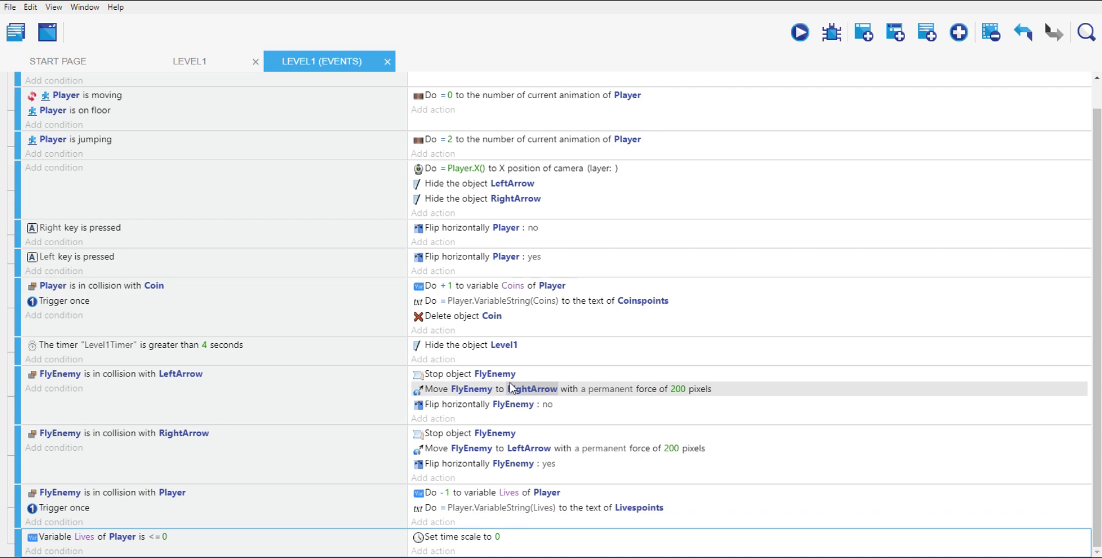
Step: Create a new Text object in the Level1 scene and name it GameOver
click(190, 61)
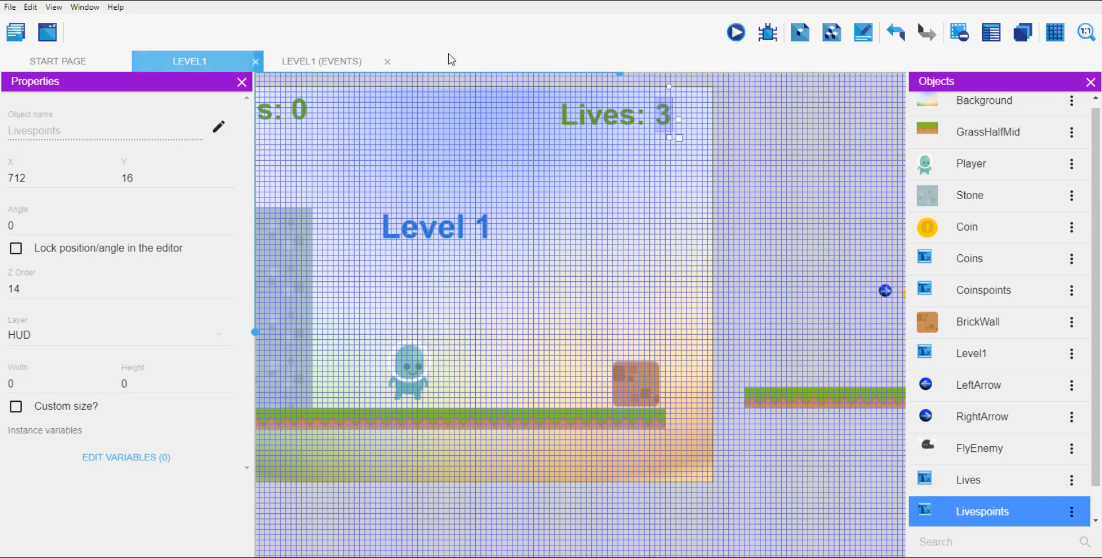
scroll(1096, 407, down, 1)
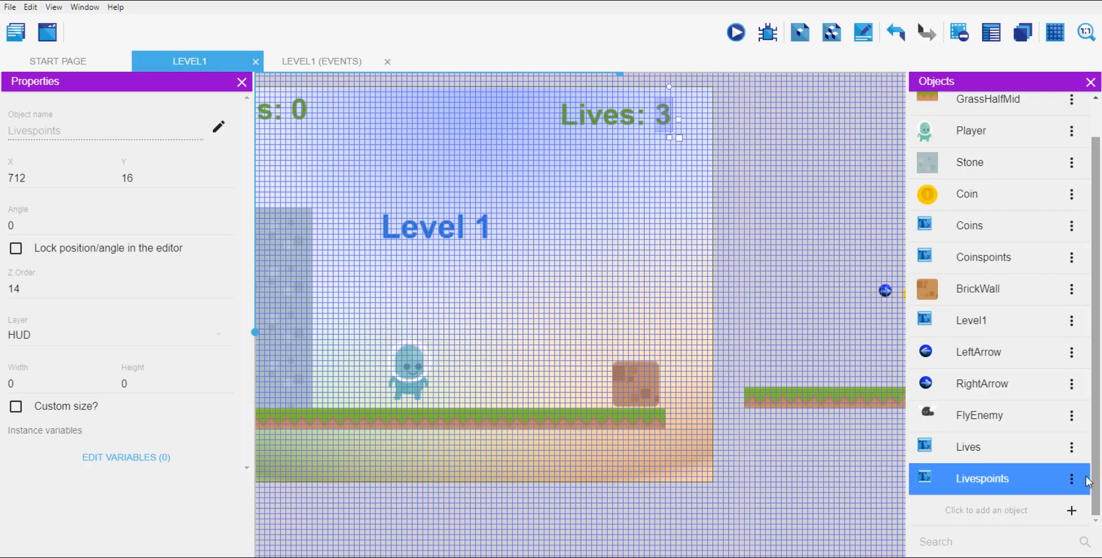
click(993, 511)
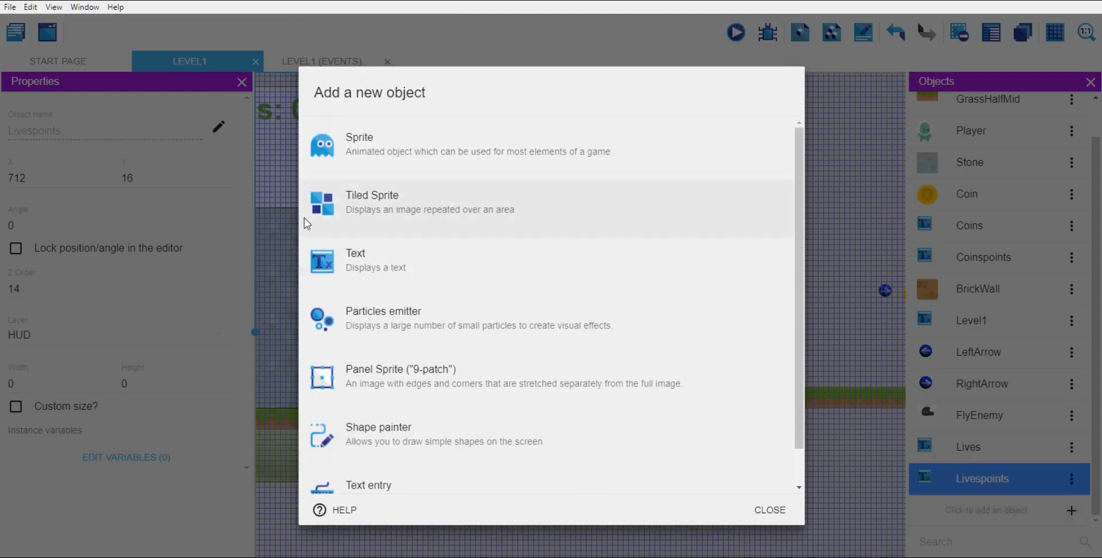
click(399, 273)
click(443, 253)
double_click(467, 244)
text(GameOver)
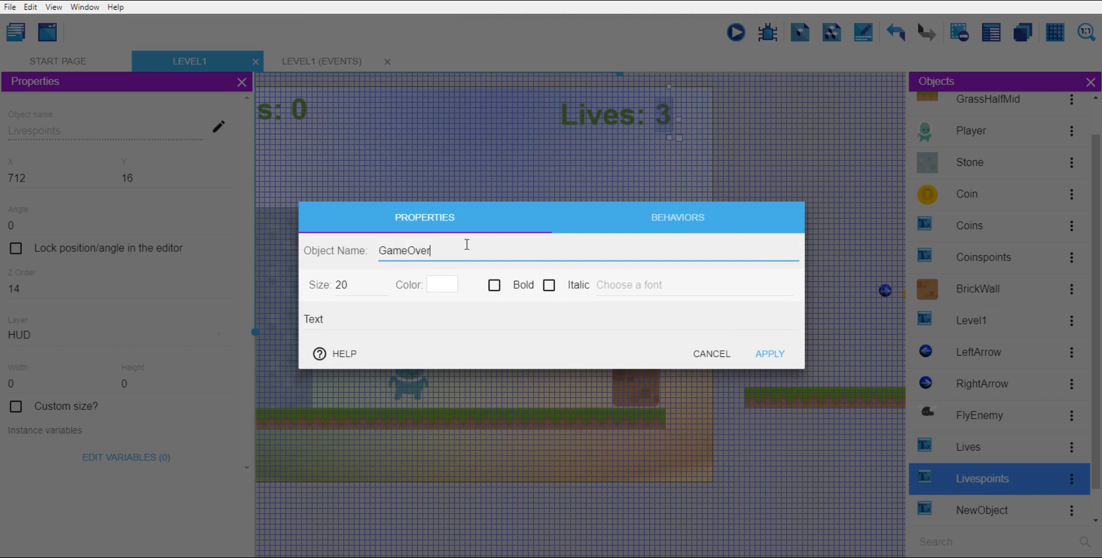
Step: Give GameOver the text "Game Over!" in bold, size 50 and blue colour 2275D6, and apply the properties
double_click(359, 286)
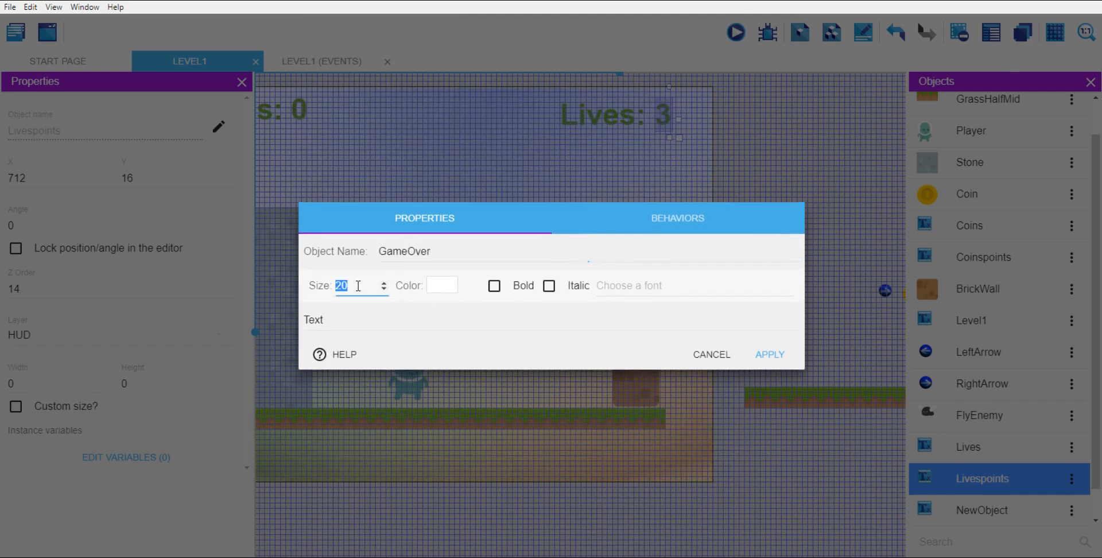
click(452, 285)
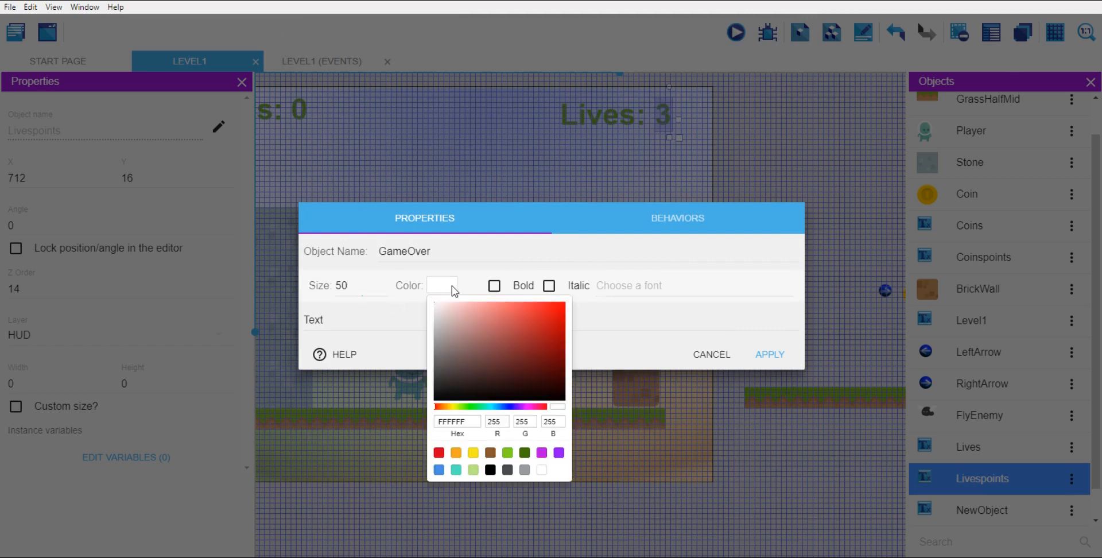
click(440, 471)
click(545, 317)
click(496, 287)
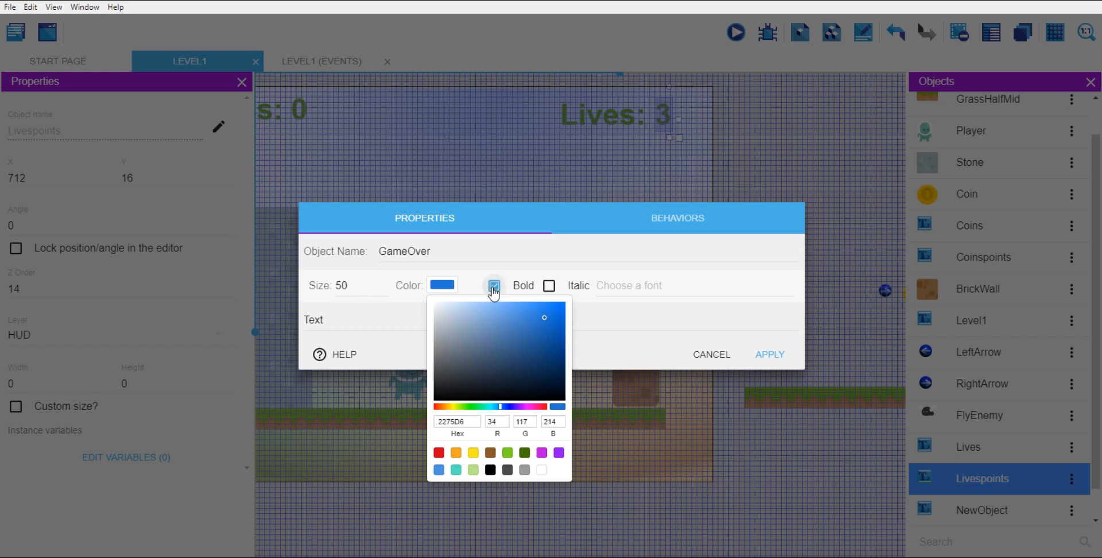
click(363, 316)
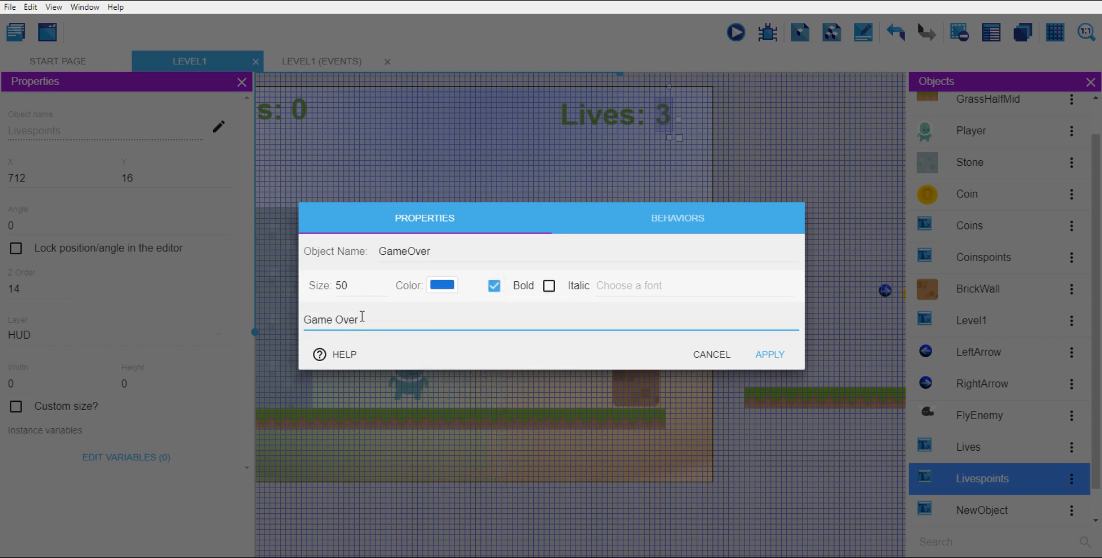
click(769, 355)
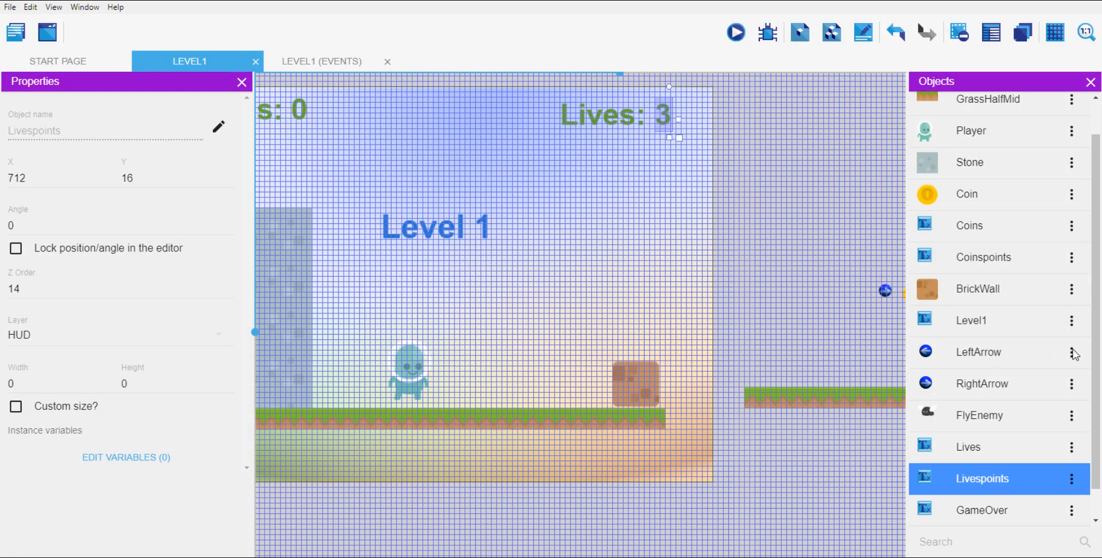
Step: Place GameOver in the scene over the Level 1 title, at about X 240, Y 152, and assign it to the HUD layer
scroll(1072, 402, down, 1)
drag(1007, 476, 422, 205)
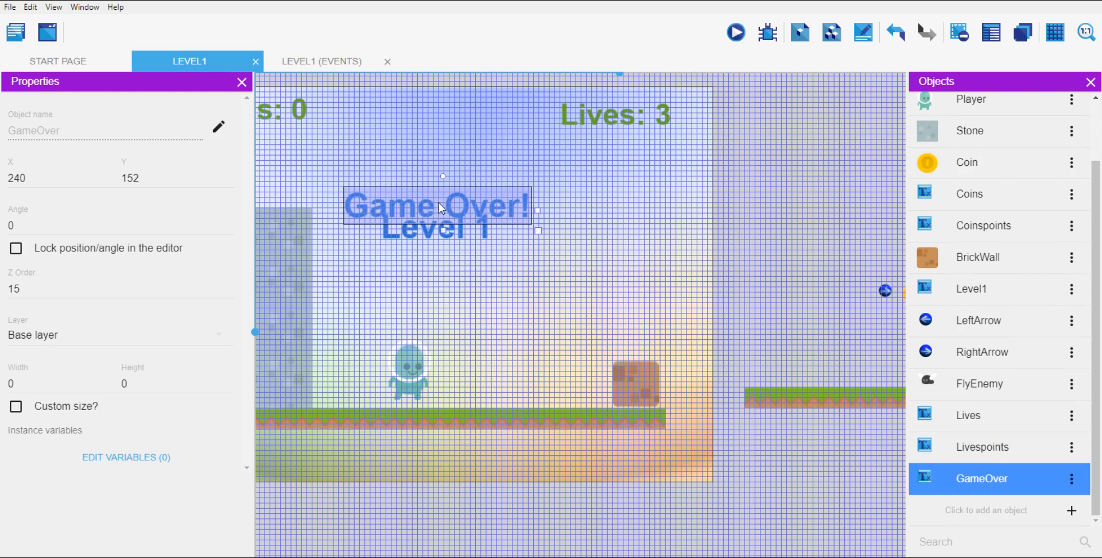
click(73, 339)
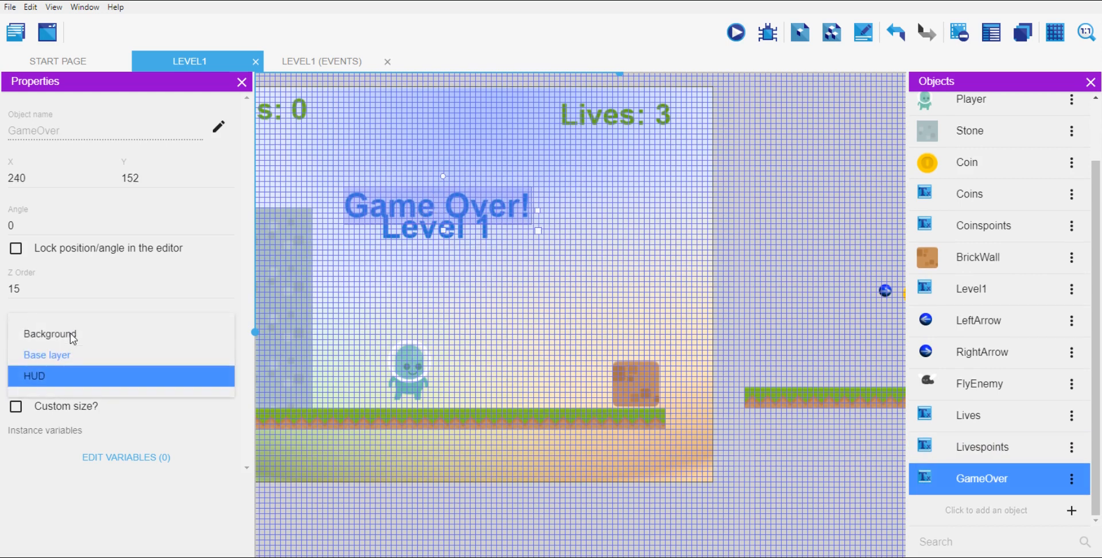
click(48, 382)
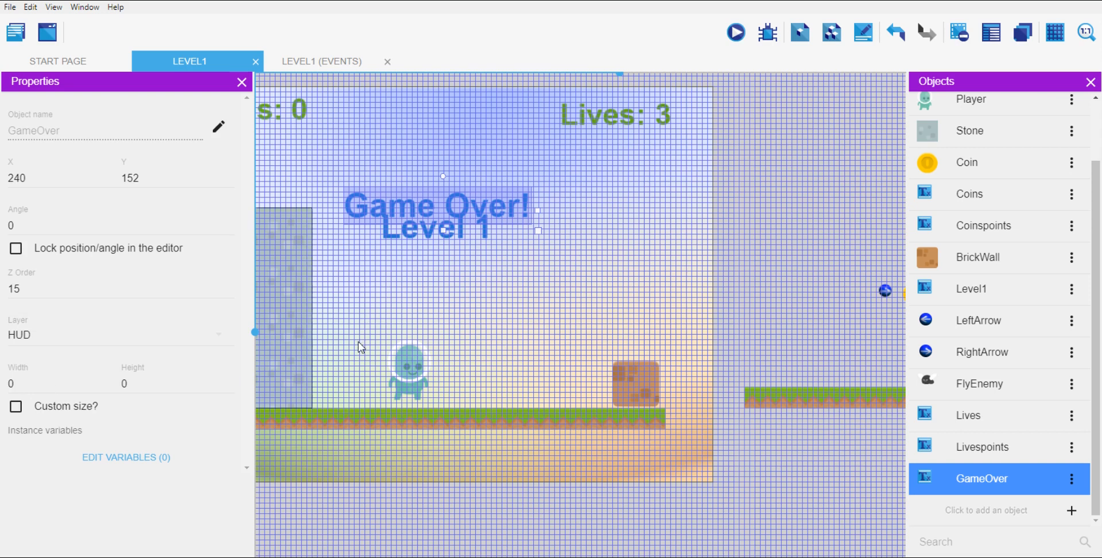
Step: Add a Hide action for GameOver to the Level1 event without conditions that hides LeftArrow and RightArrow
click(315, 61)
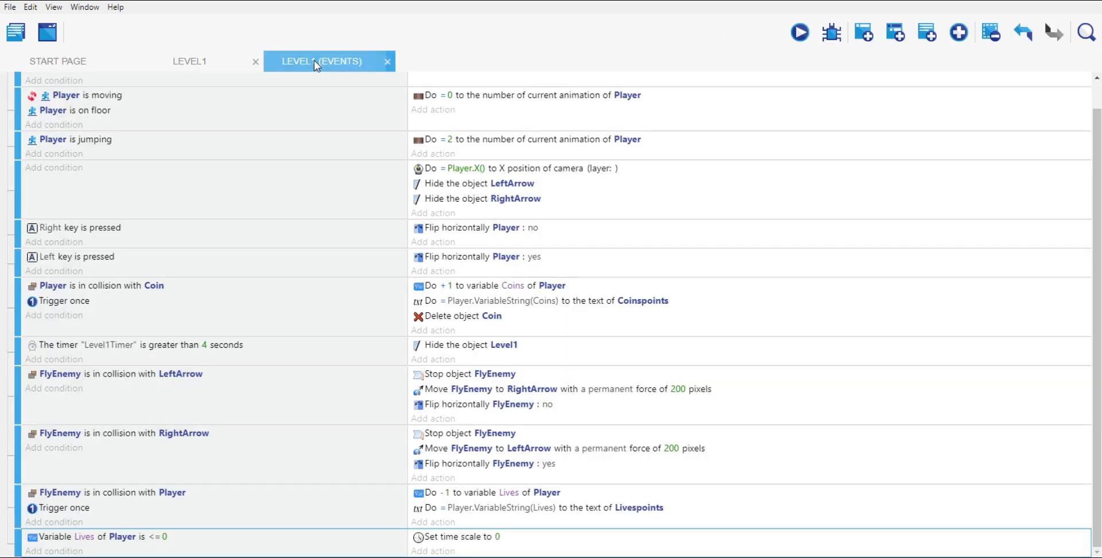
click(426, 215)
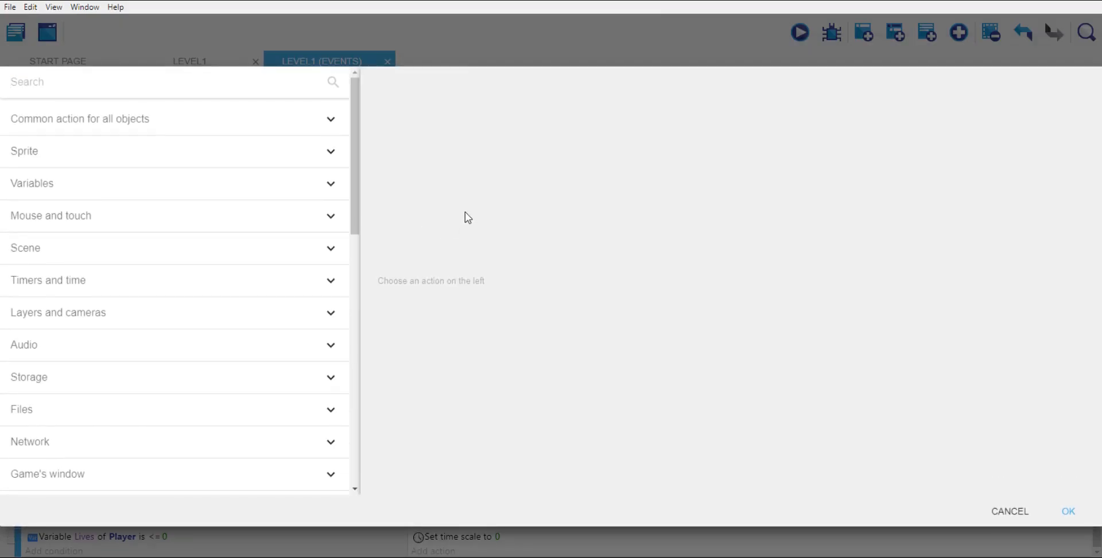
text(hide)
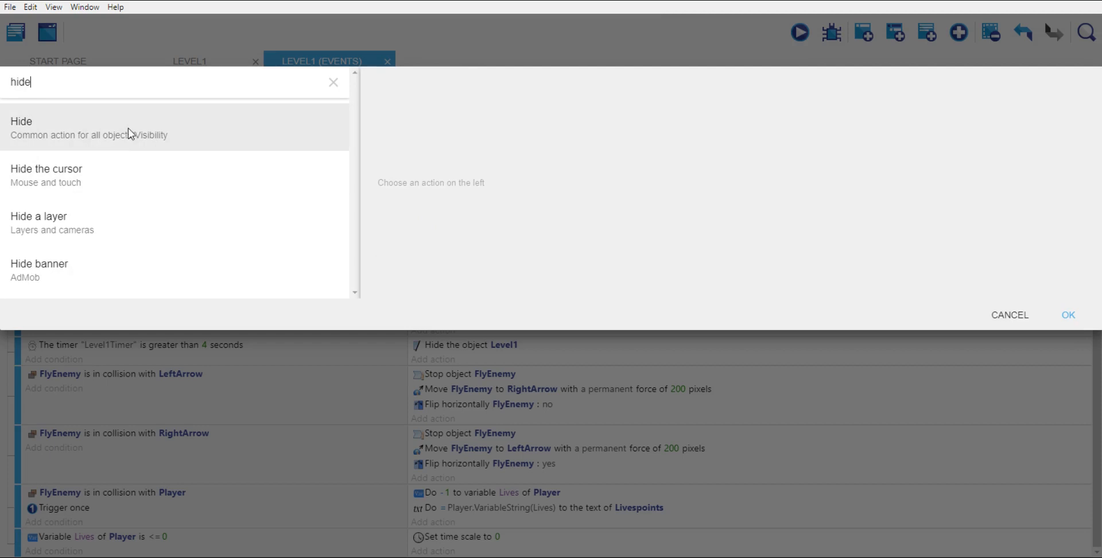
click(78, 144)
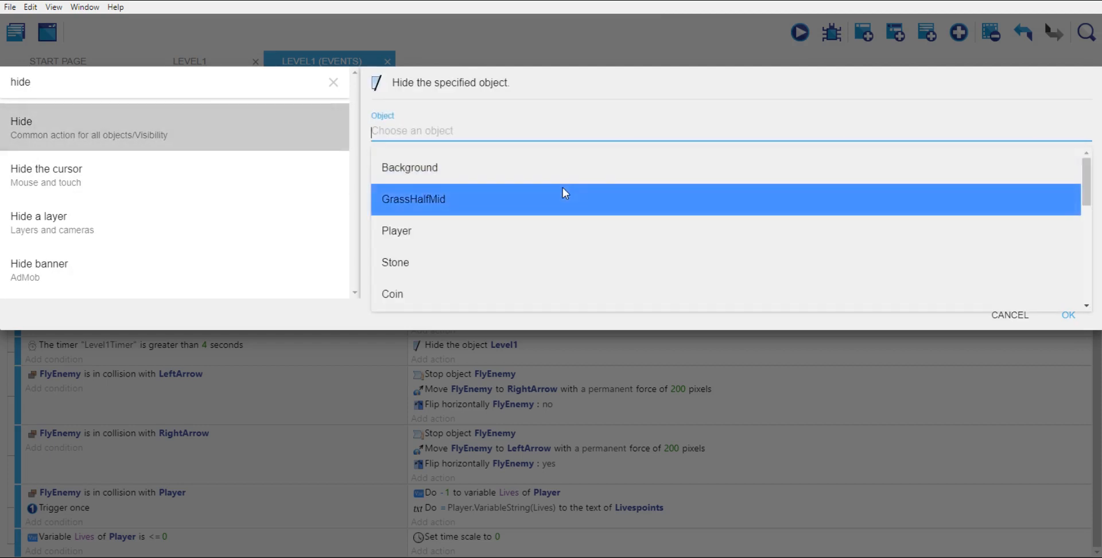
scroll(563, 187, down, 3)
scroll(562, 187, down, 2)
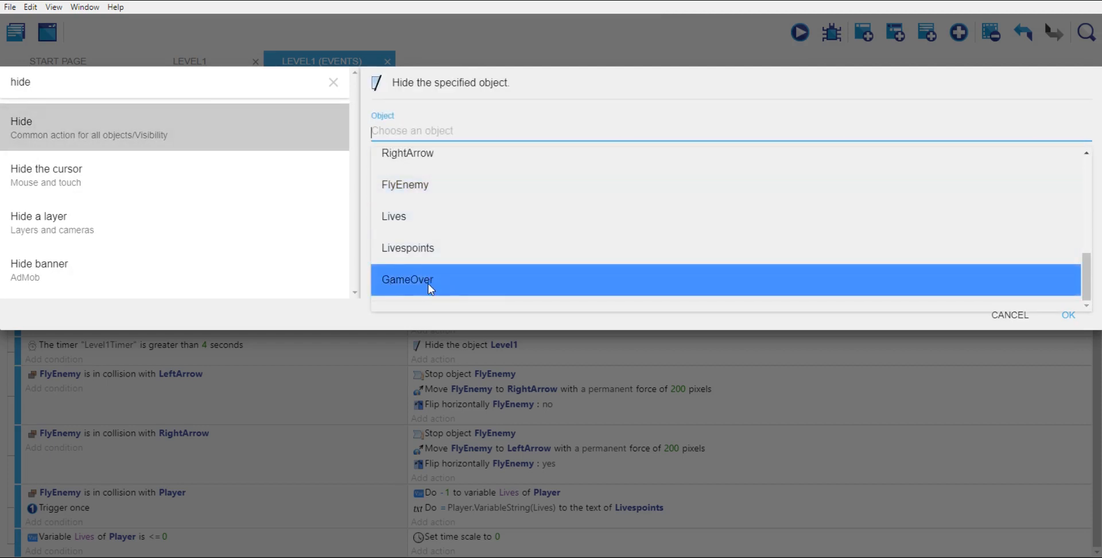
click(412, 280)
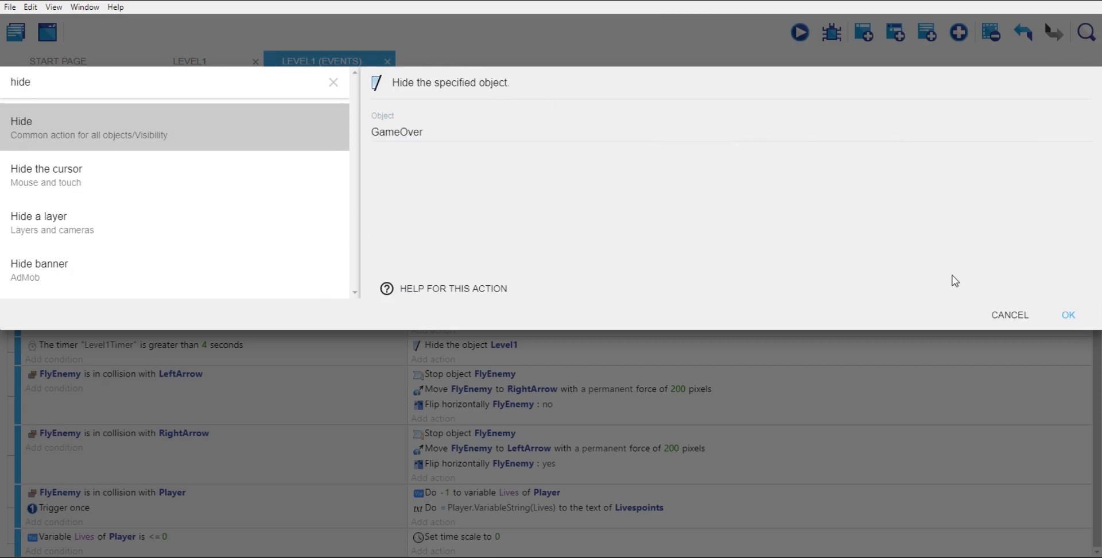
click(1067, 316)
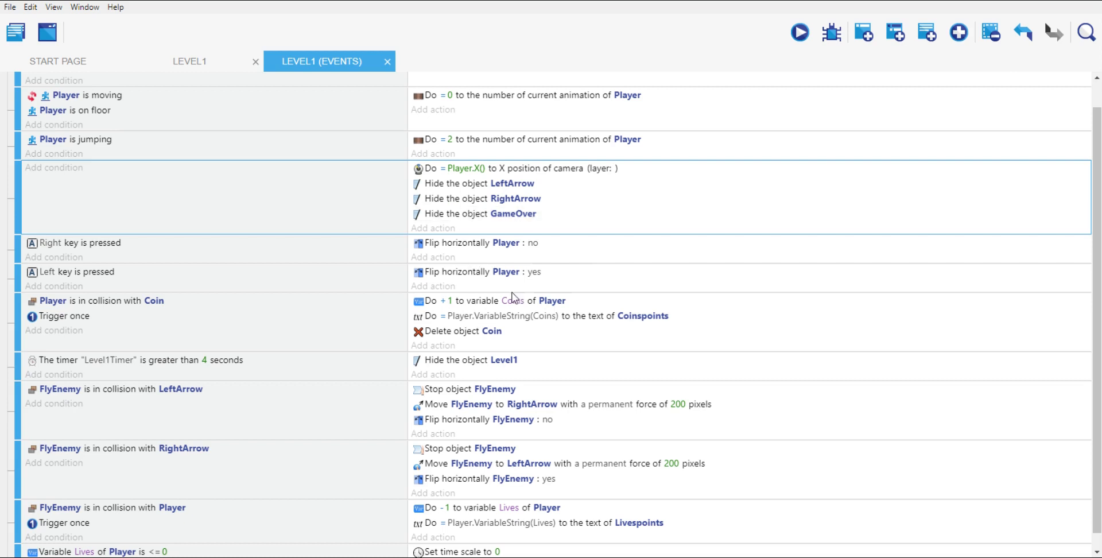
Step: Add a Show action for GameOver to the Lives <= 0 event and put it before the time scale action
scroll(517, 299, down, 1)
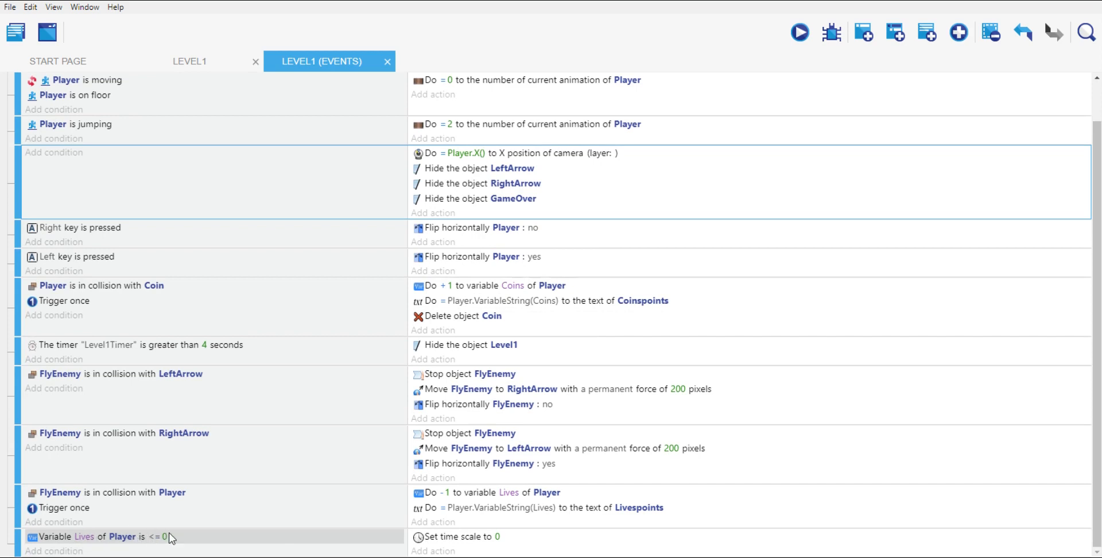
click(434, 551)
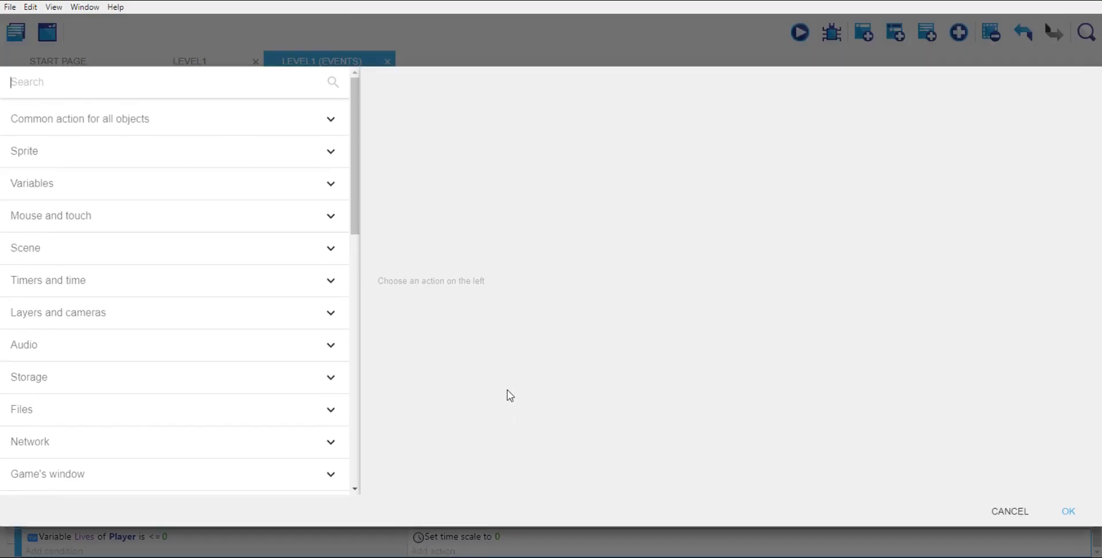
text(show)
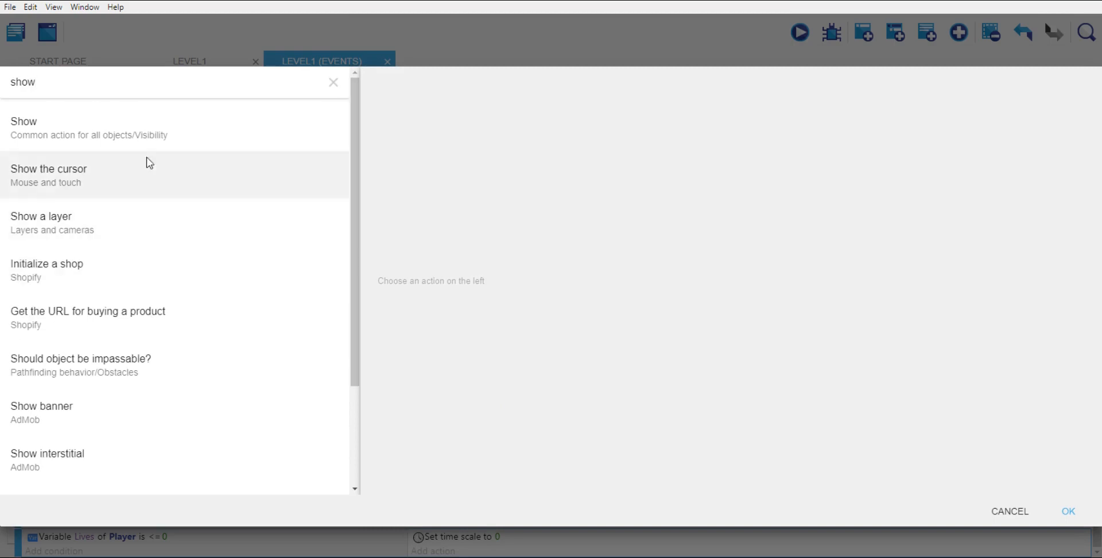
click(71, 127)
scroll(492, 211, down, 5)
scroll(492, 210, down, 2)
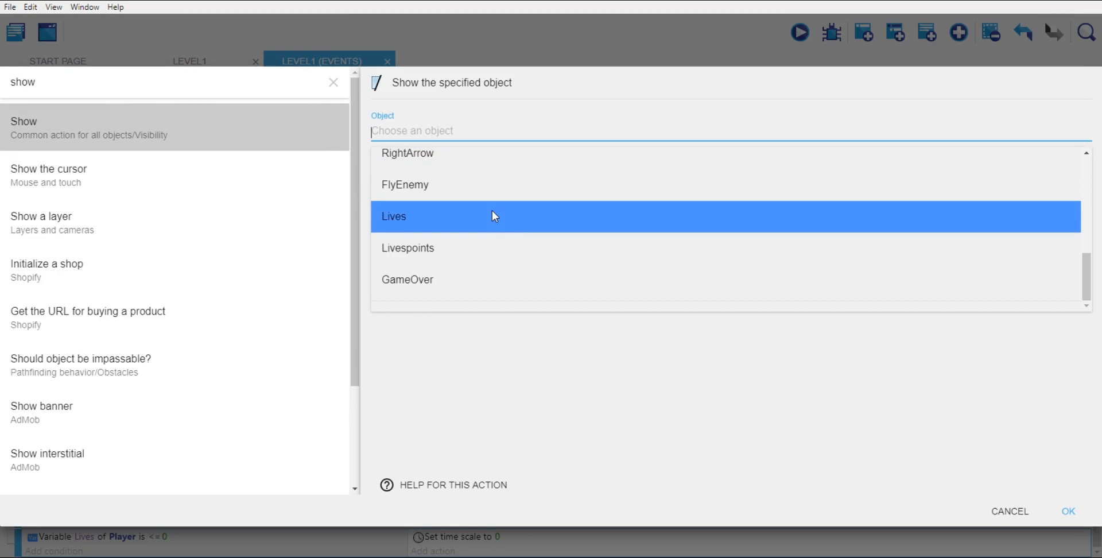
click(424, 280)
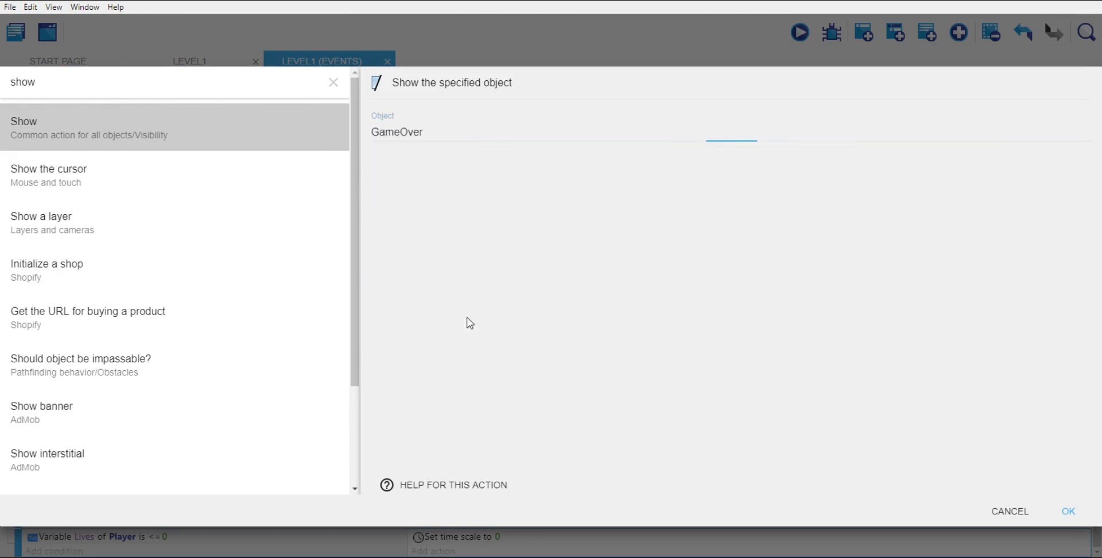
click(1068, 511)
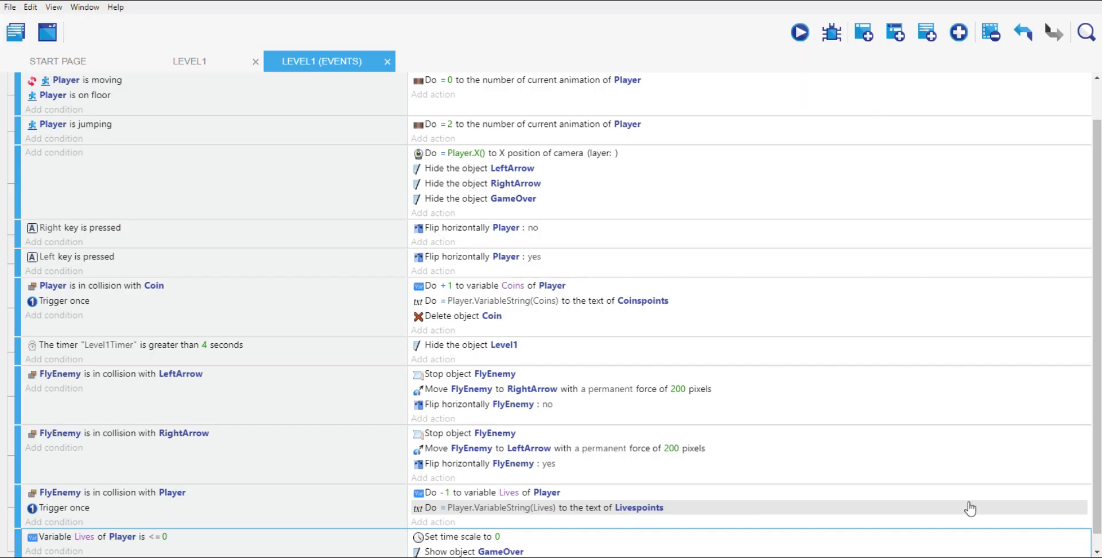
drag(450, 541, 450, 523)
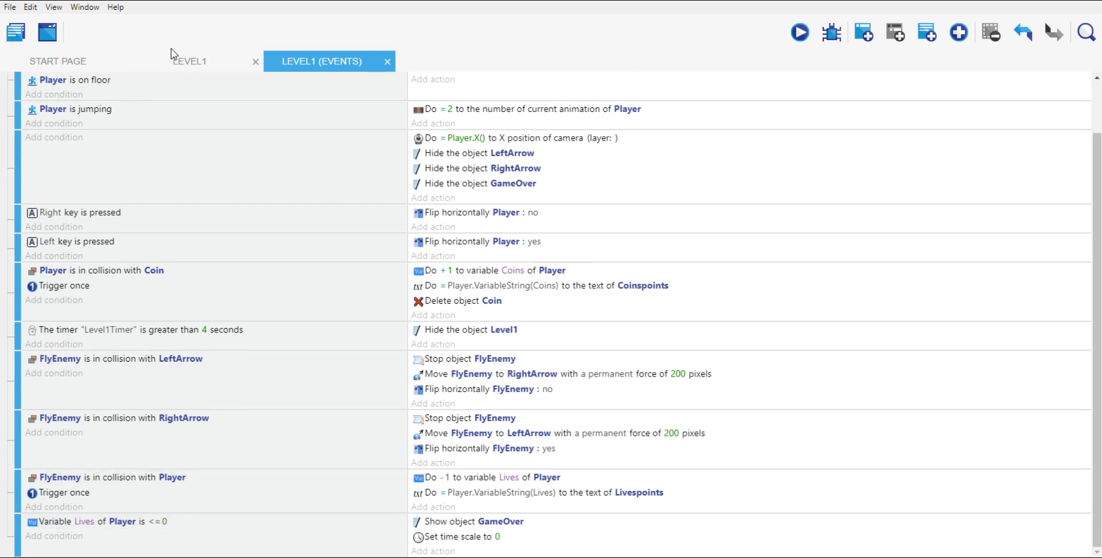
Step: Preview Level1, collide with the flying enemy until all lives are lost to check the game over behaviour, and close the preview
click(180, 60)
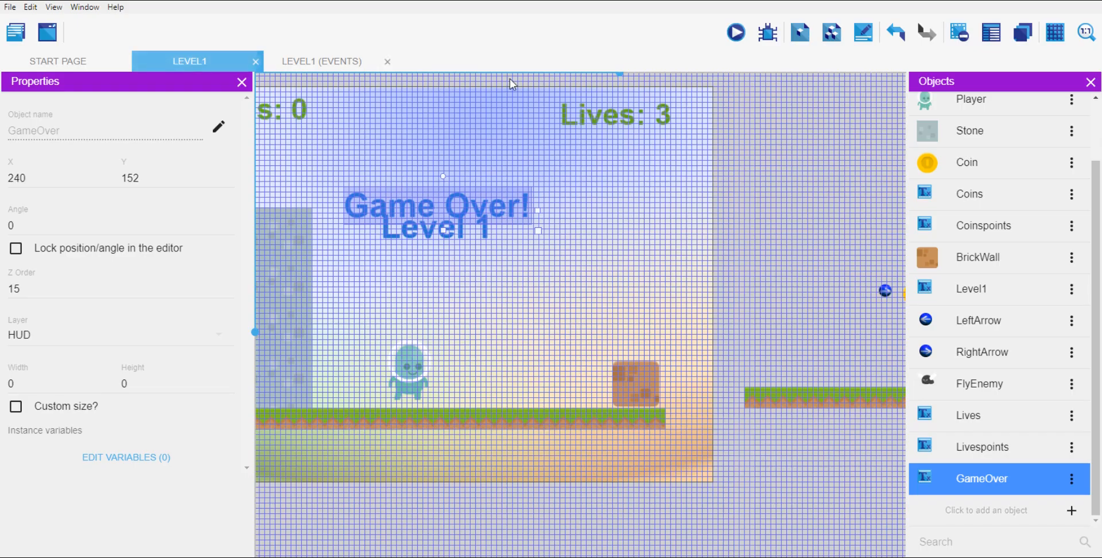
click(736, 33)
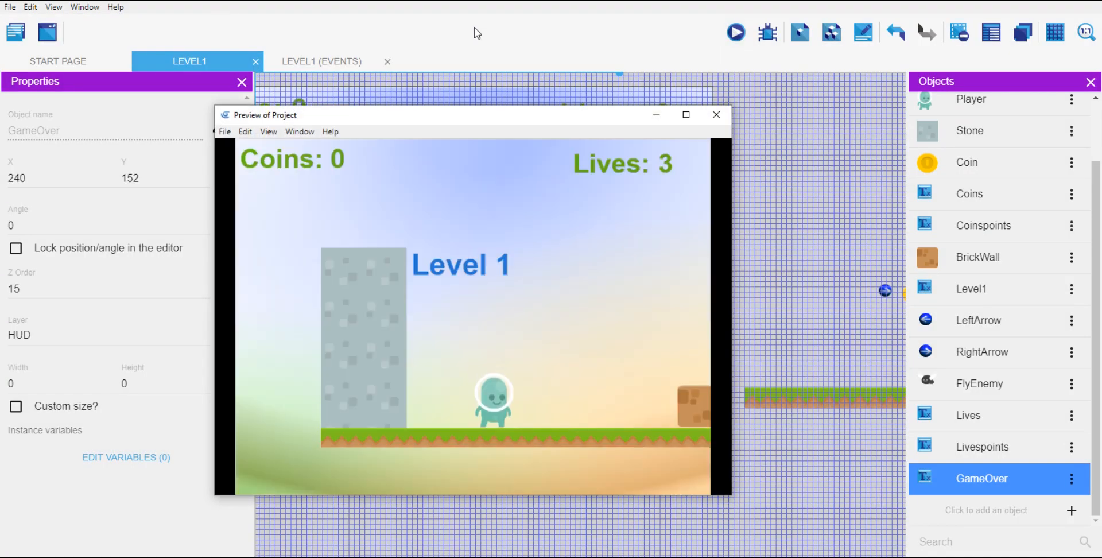
key(Right)
key(space)
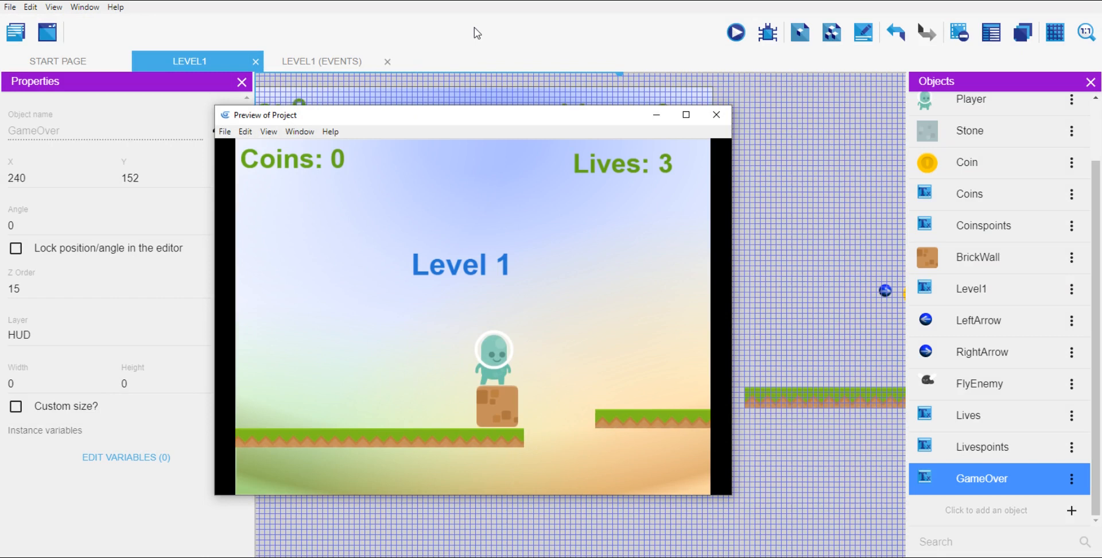
key(Right)
key(space)
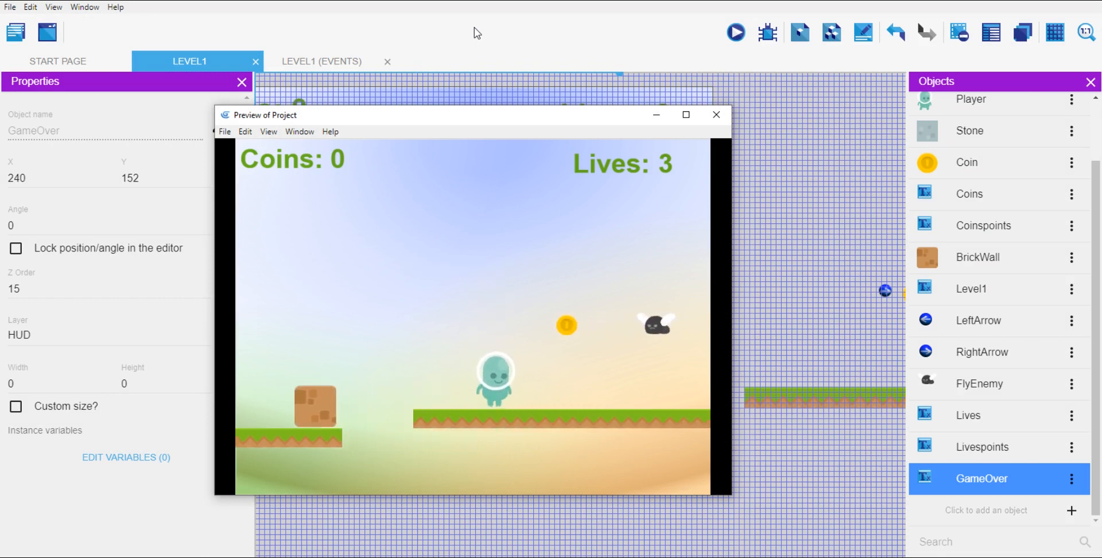
key(Right)
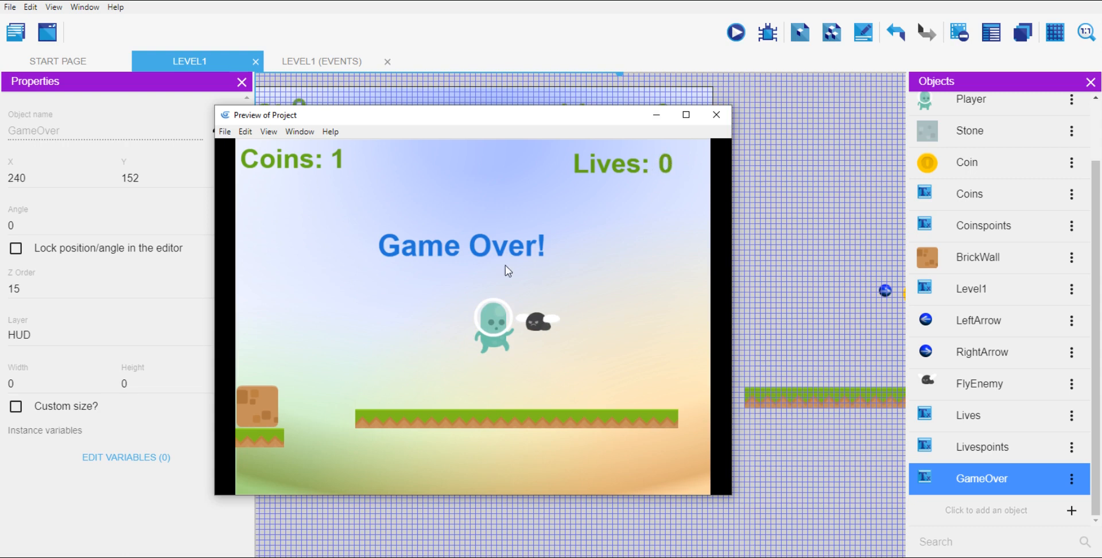
click(717, 115)
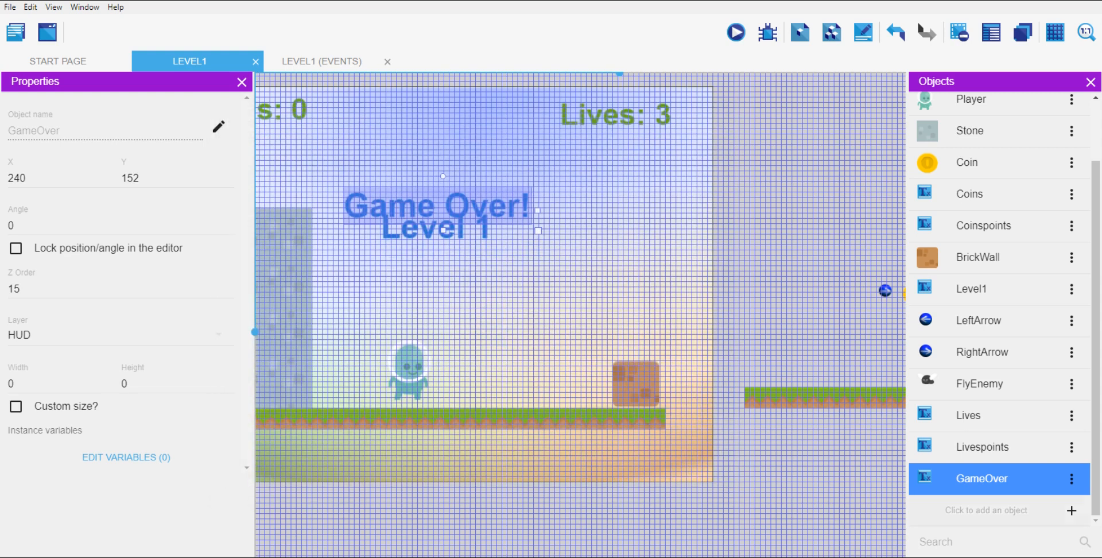